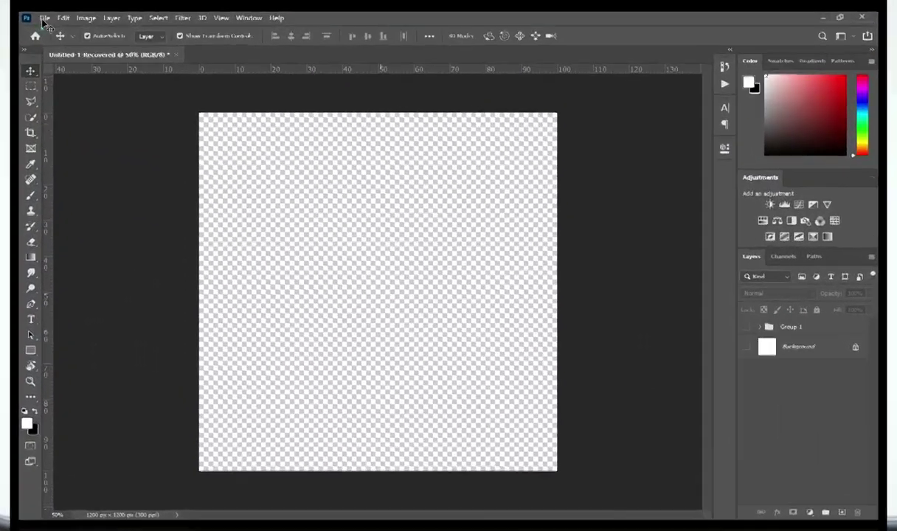
- Create a new document from the A5 print preset at 300 ppi, with inches as the unit
left_click(178, 103)
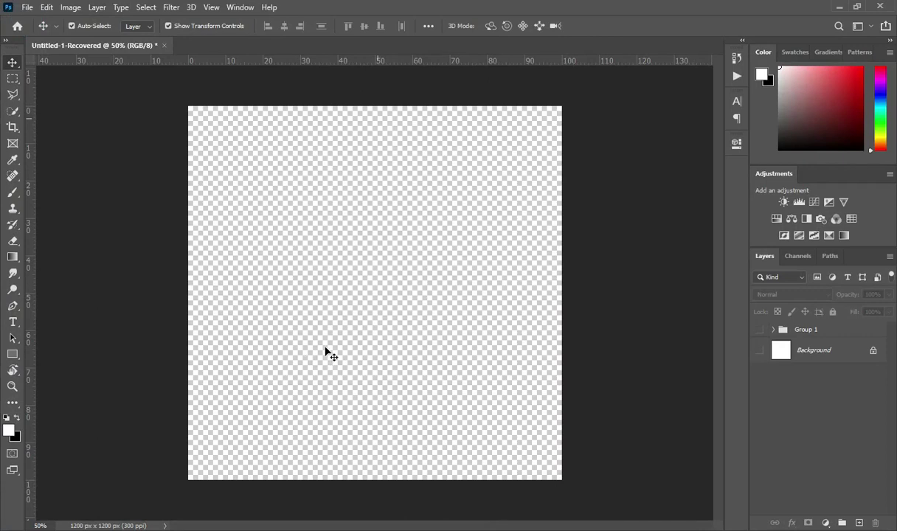
left_click(27, 7)
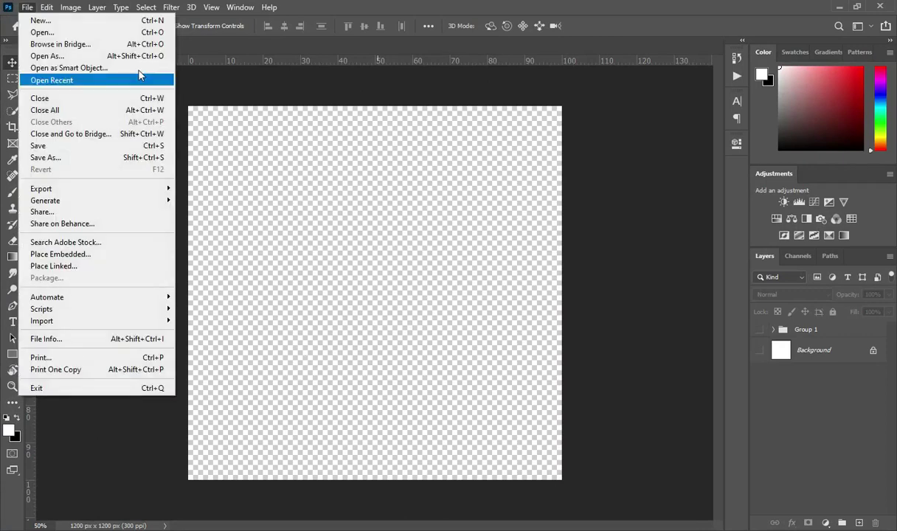
mouse_move(45, 7)
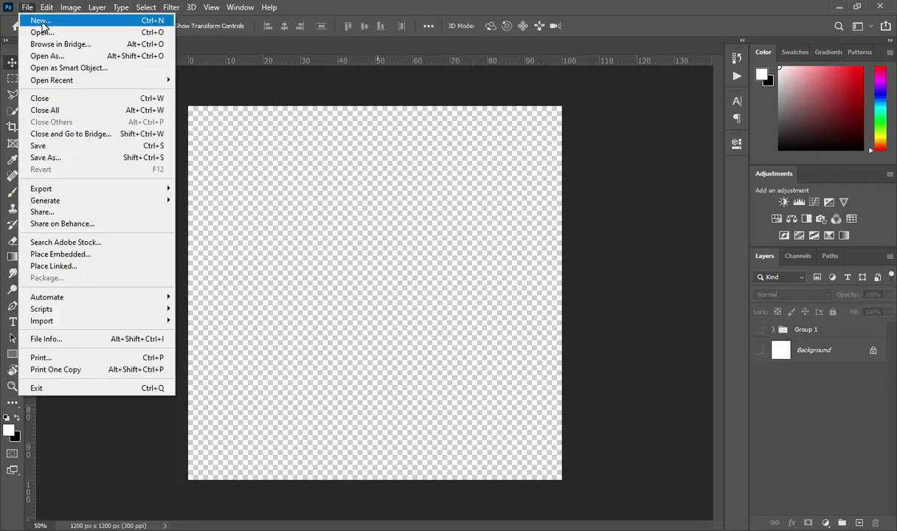
left_click(42, 23)
key("ctrl+n")
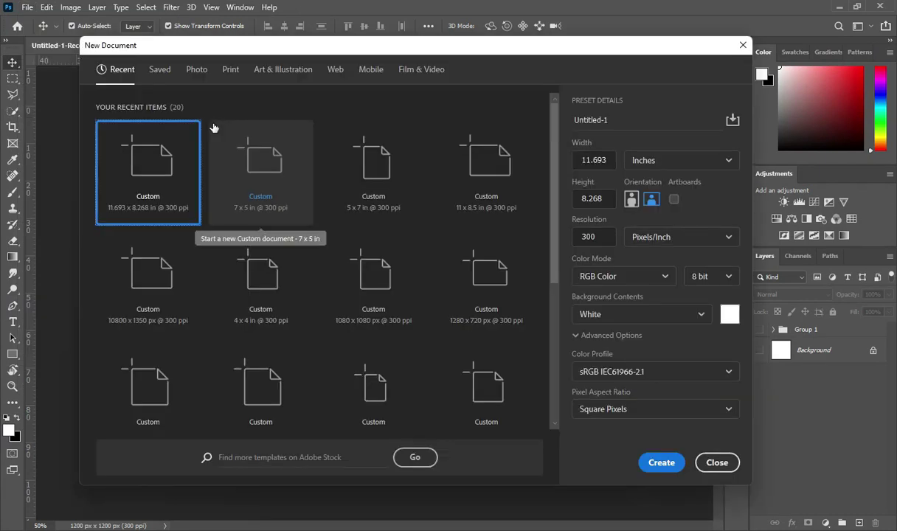
left_click(230, 71)
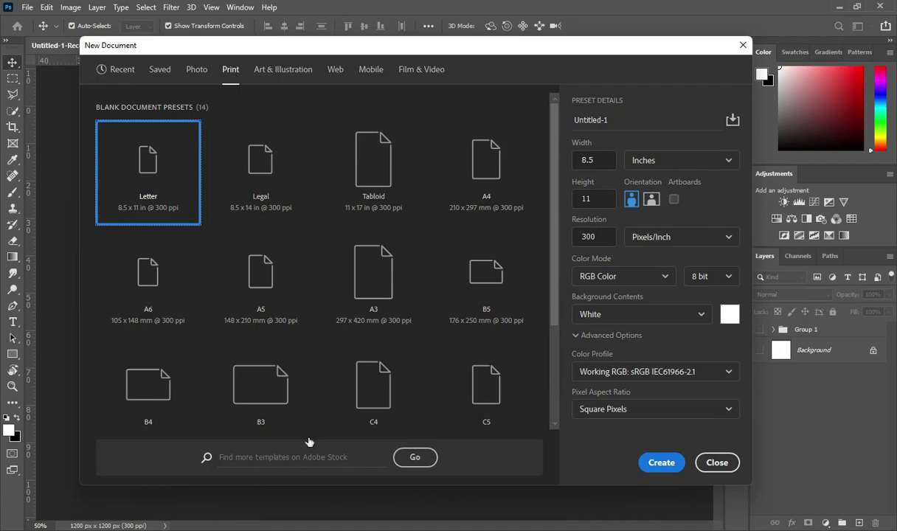
left_click(252, 292)
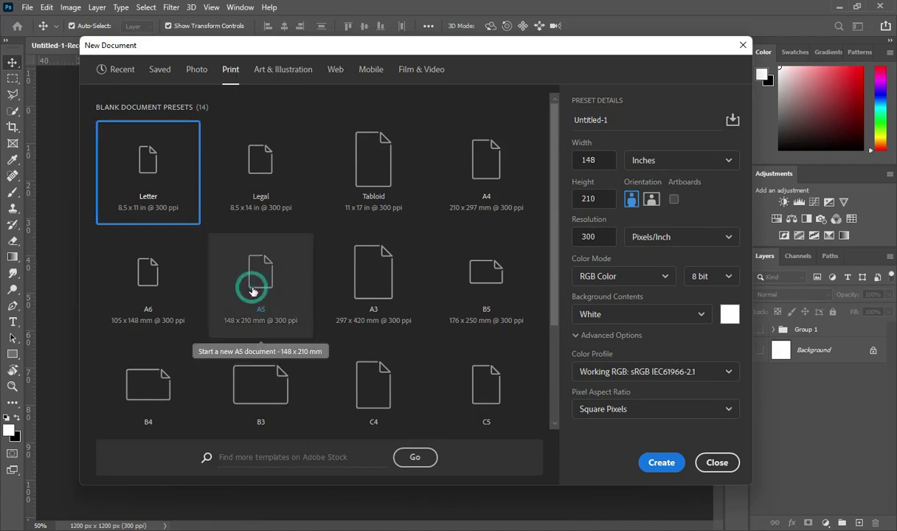
left_click(655, 163)
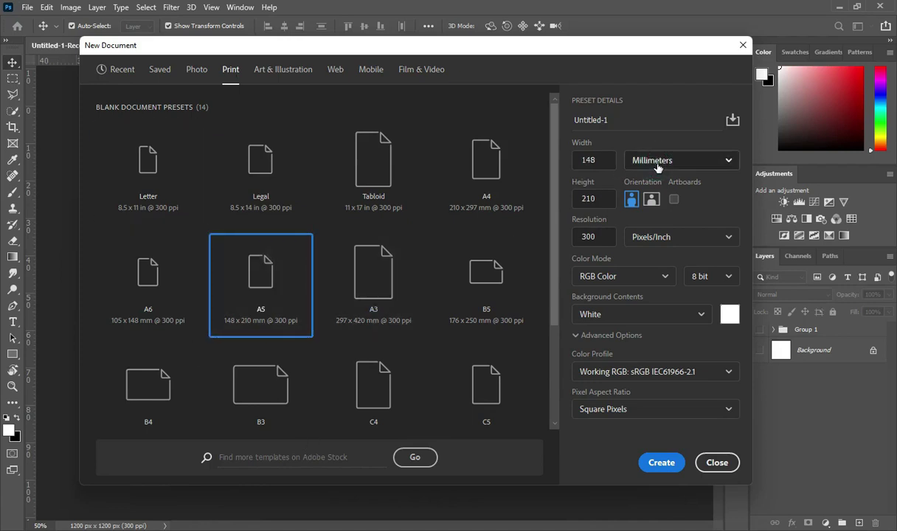
left_click(657, 166)
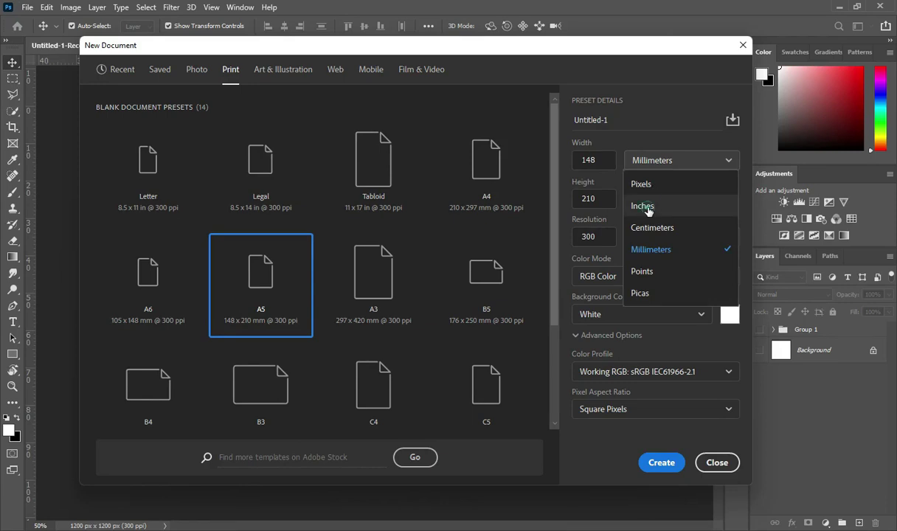
left_click(643, 207)
left_click(661, 465)
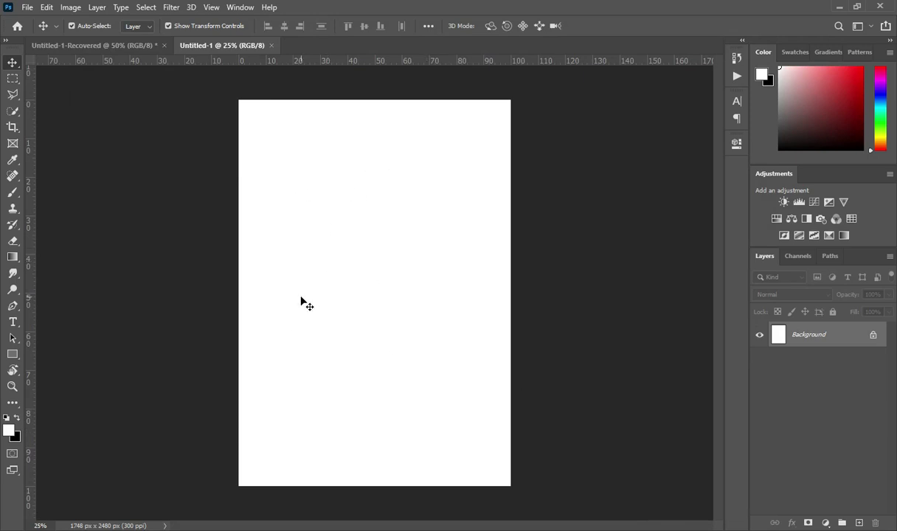
- Add a Solid Color fill layer using the first hex code in the Valentine's day notes, 401805
key("alt+Tab")
triple_click(82, 125)
key("ctrl+c")
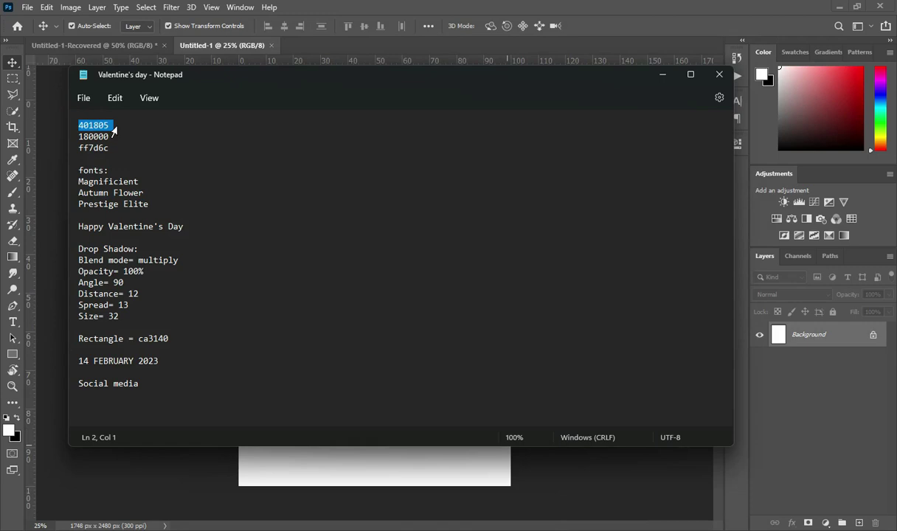
left_click(826, 523)
left_click(809, 305)
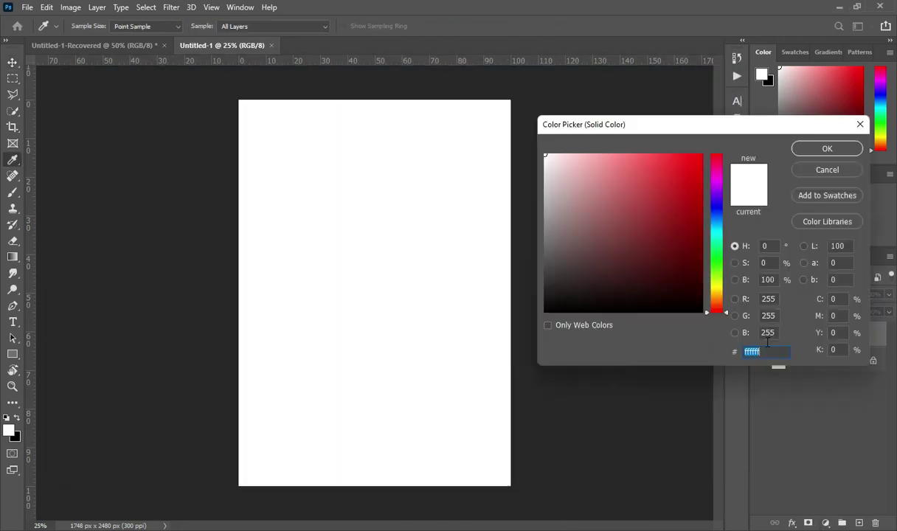
key("ctrl+v")
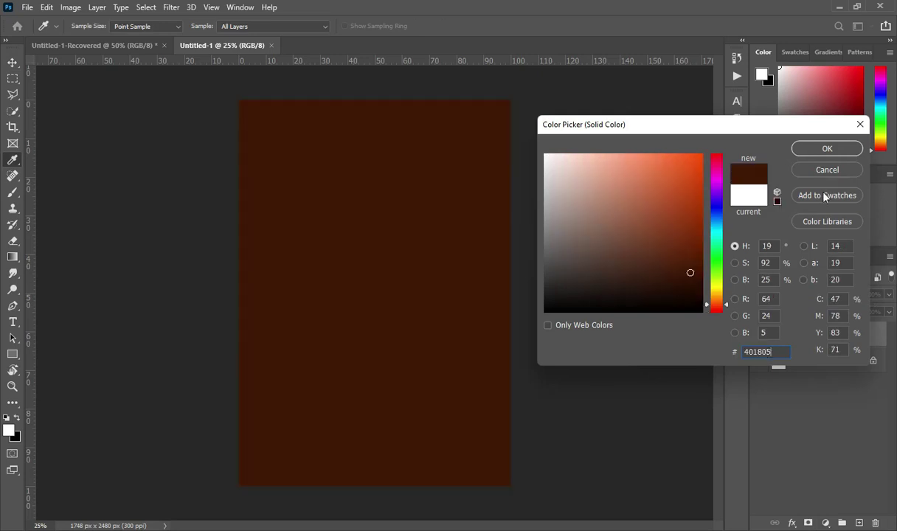
left_click(827, 149)
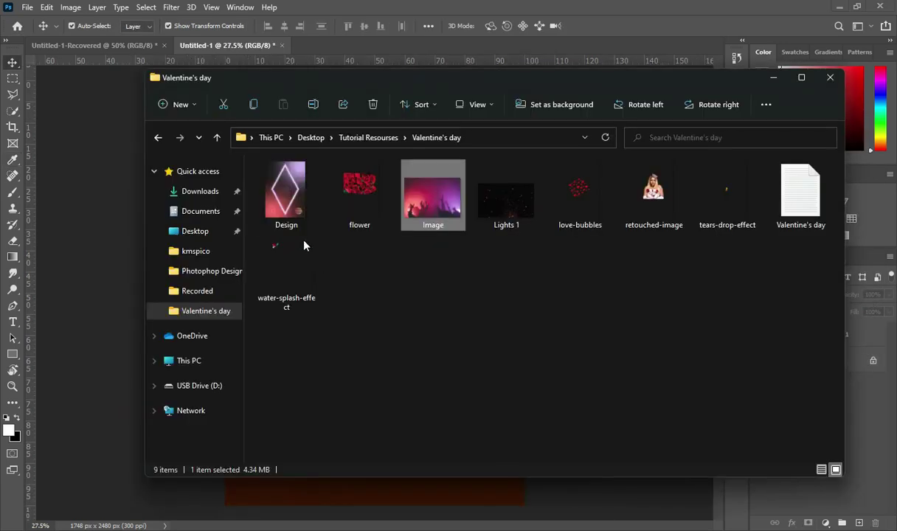
- Place the Design image, scale it to about 17.44% so it slightly overlaps the canvas edges, and set its blend mode to Overlay
left_click(288, 206)
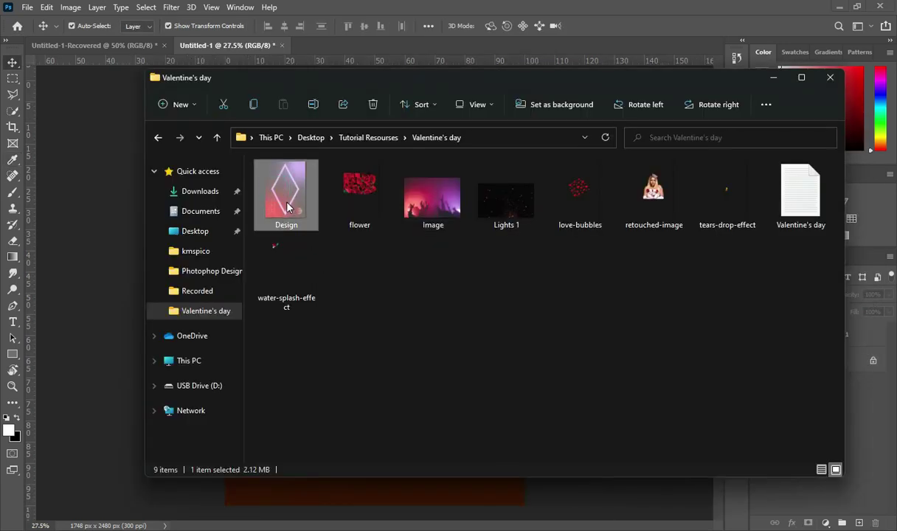
left_click_drag(288, 206, 89, 285)
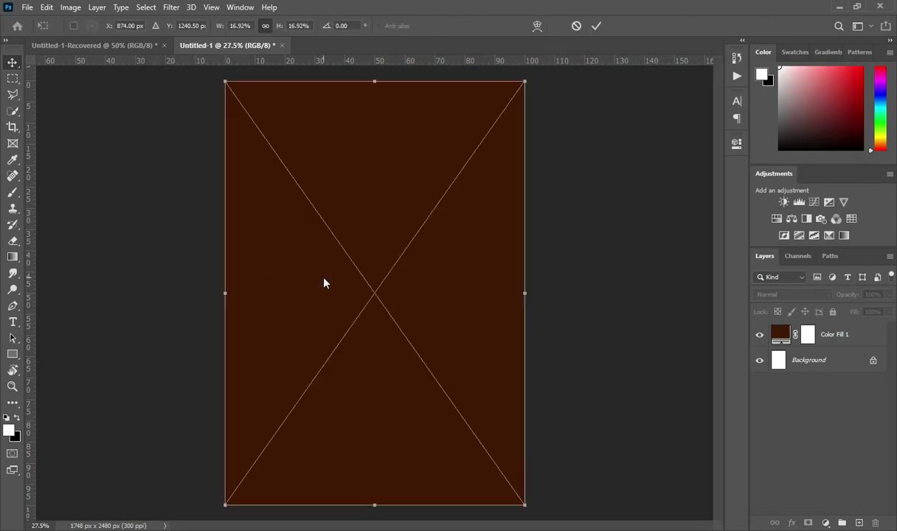
left_click_drag(374, 82, 373, 75)
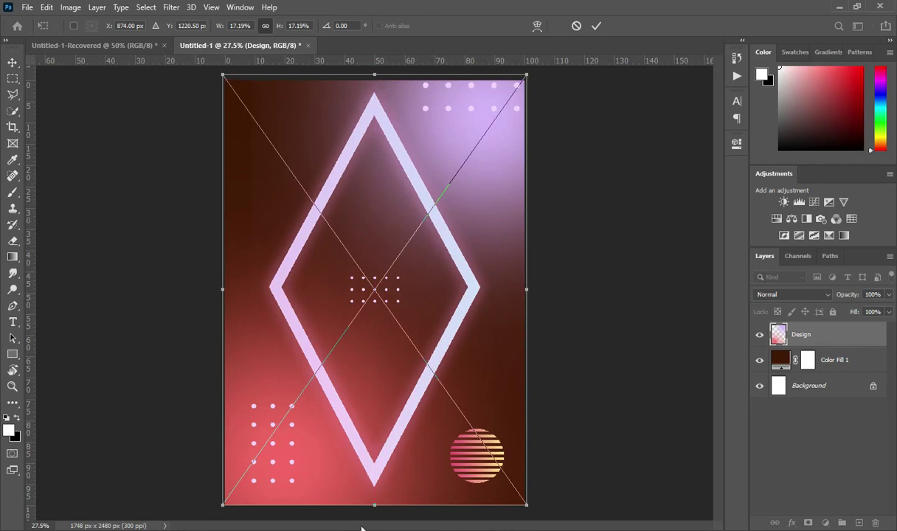
left_click_drag(371, 503, 377, 512)
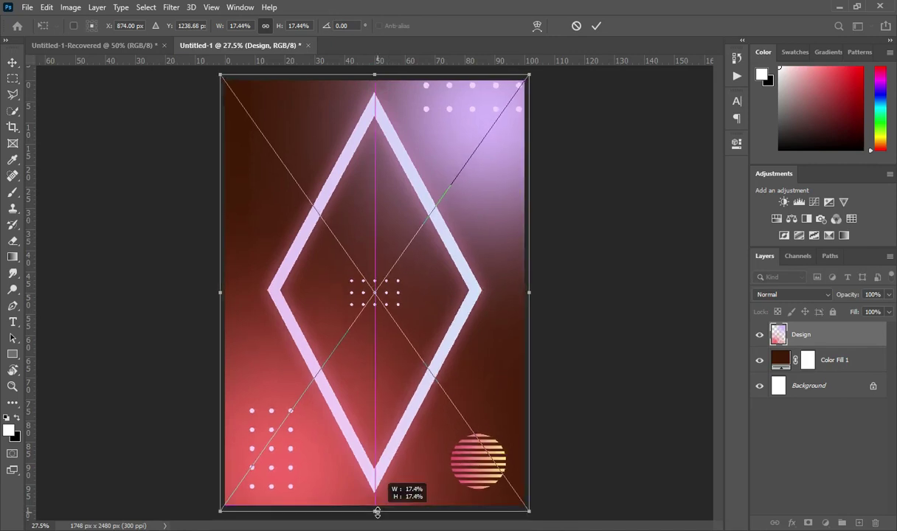
left_click(596, 27)
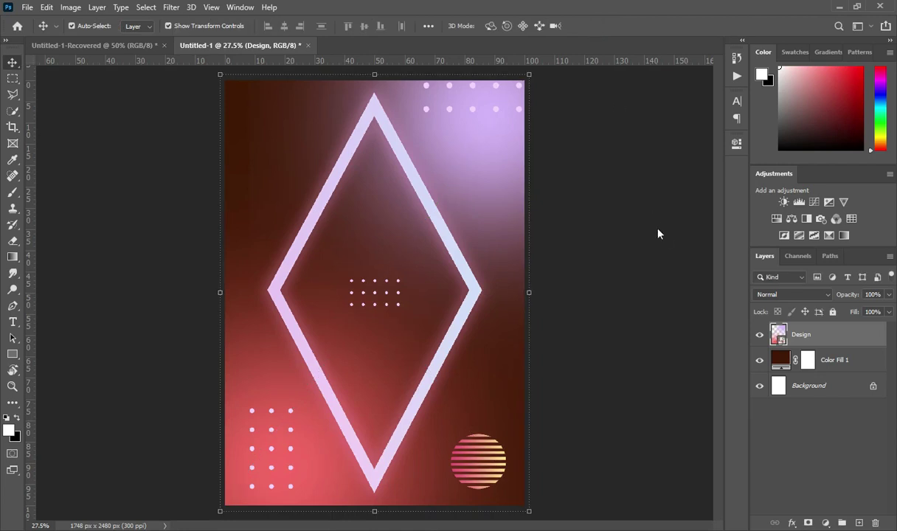
left_click(793, 296)
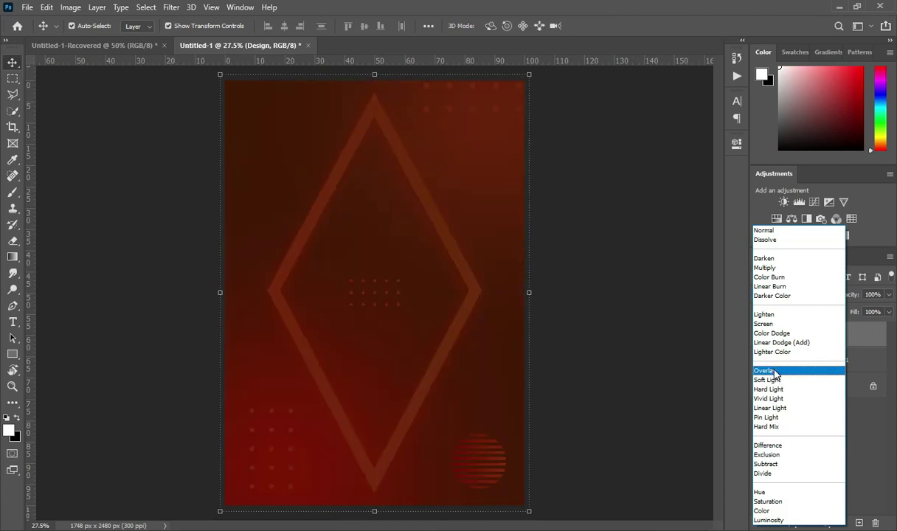
left_click(775, 372)
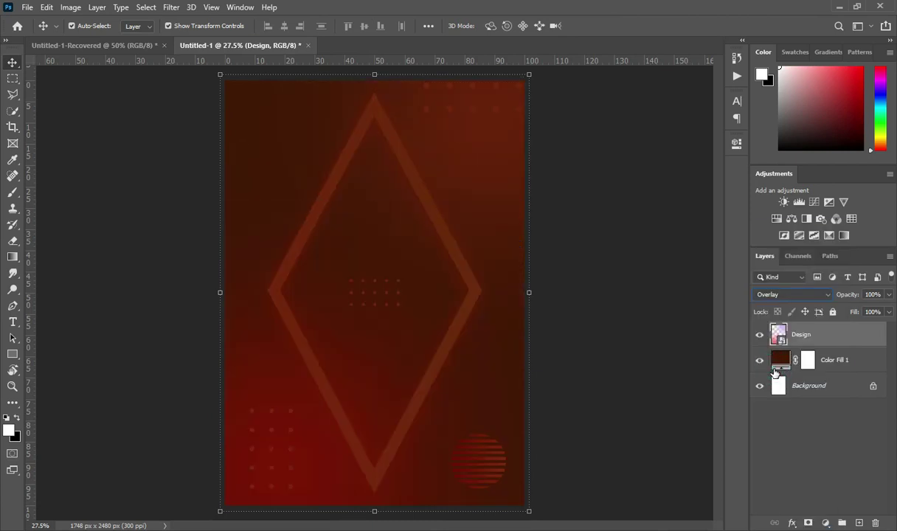
- Place the crowd picture named Image across the lower half of the canvas and set its blend mode to Multiply
key("alt+Tab")
left_click(433, 194)
left_click_drag(199, 325, 377, 433)
left_click_drag(375, 294, 375, 286)
left_click_drag(381, 320, 381, 321)
key("Return")
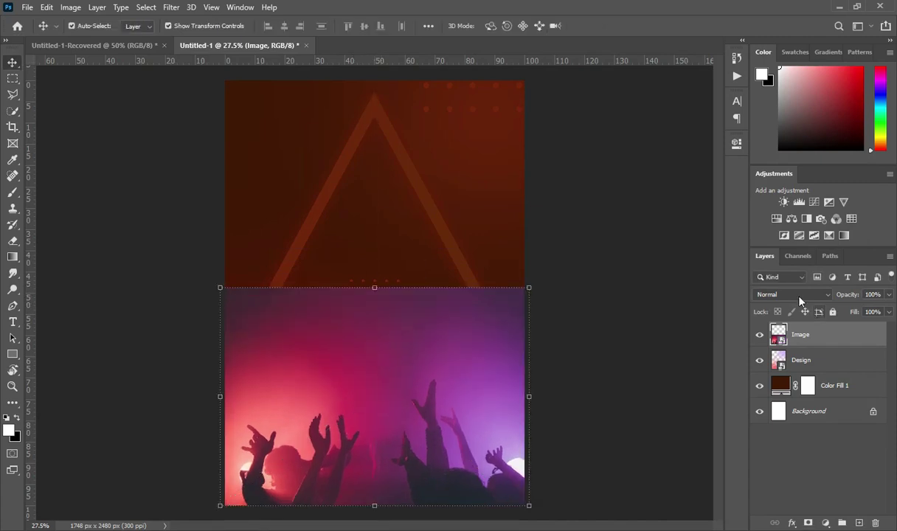
left_click(797, 294)
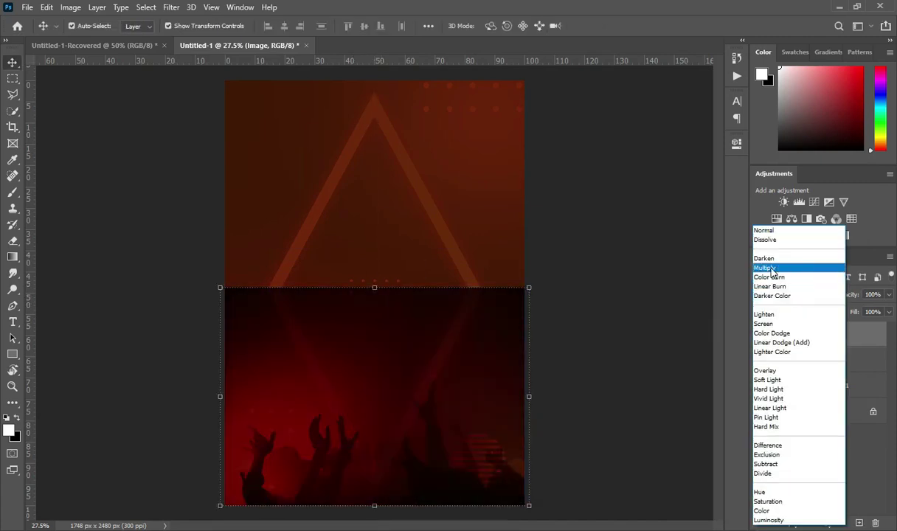
left_click(773, 268)
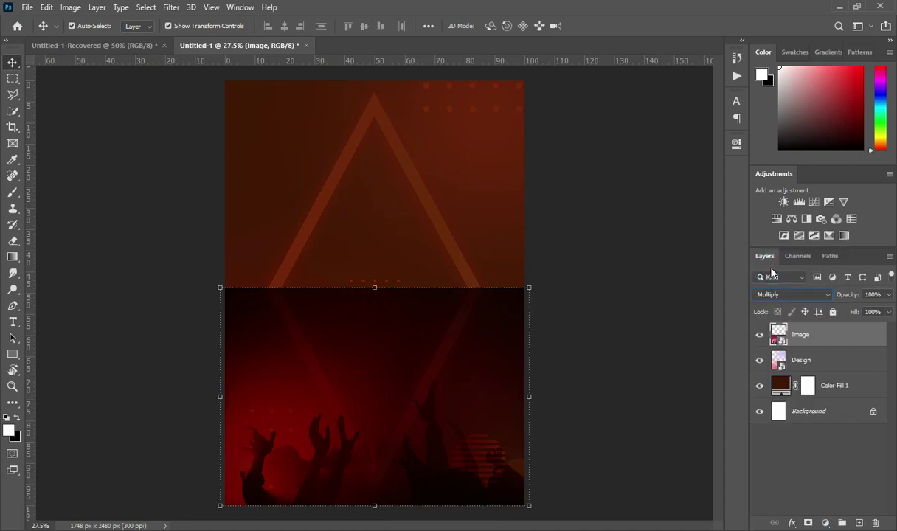
- Add a layer mask to the crowd image and fade out its upper edge with black-to-transparent linear gradients
left_click(807, 522)
key("g")
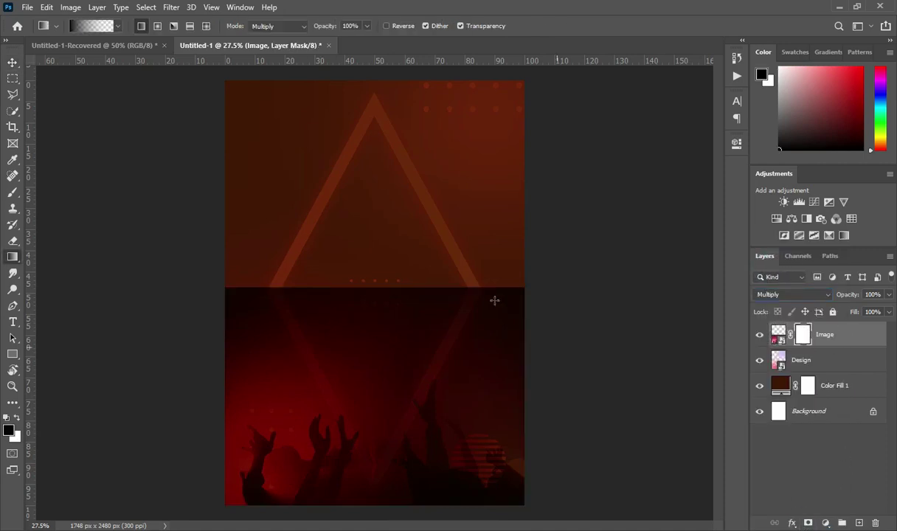
left_click_drag(377, 265, 371, 337)
left_click_drag(375, 256, 369, 378)
left_click_drag(378, 274, 377, 369)
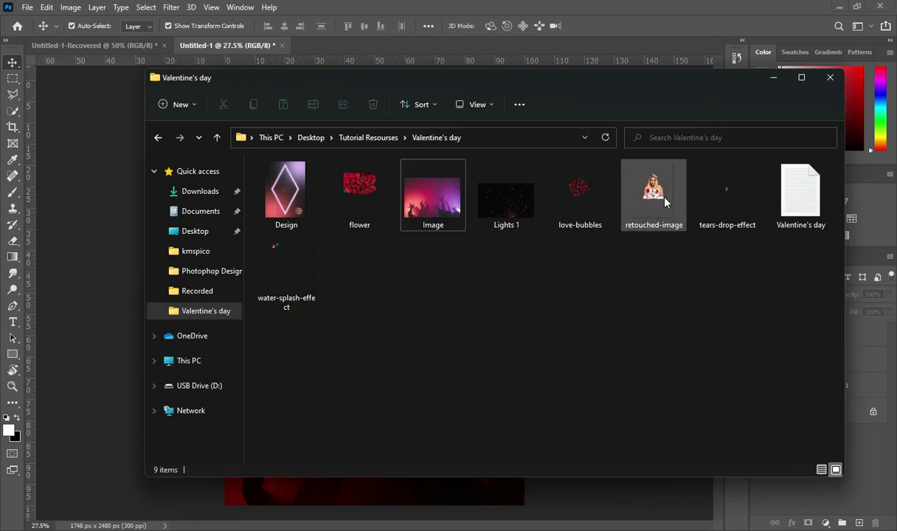
- Place the retouched-image file of the woman on the canvas and rasterize its layer
left_click(630, 186)
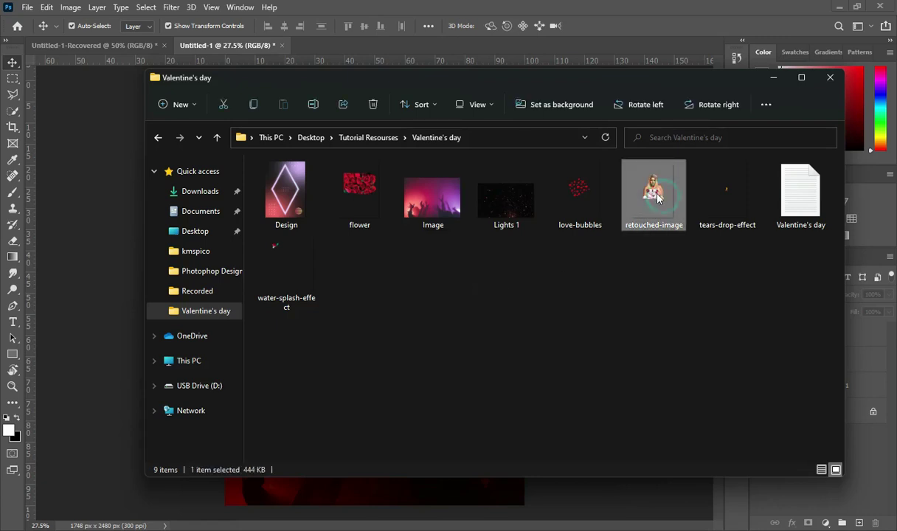
mouse_move(641, 220)
left_mouse_down()
mouse_move(110, 334)
mouse_move(367, 272)
left_mouse_up()
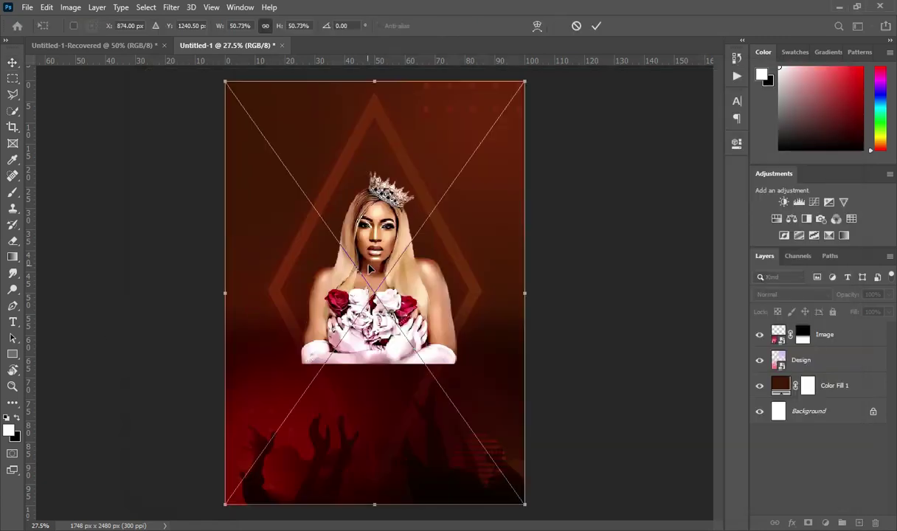
left_click(839, 337)
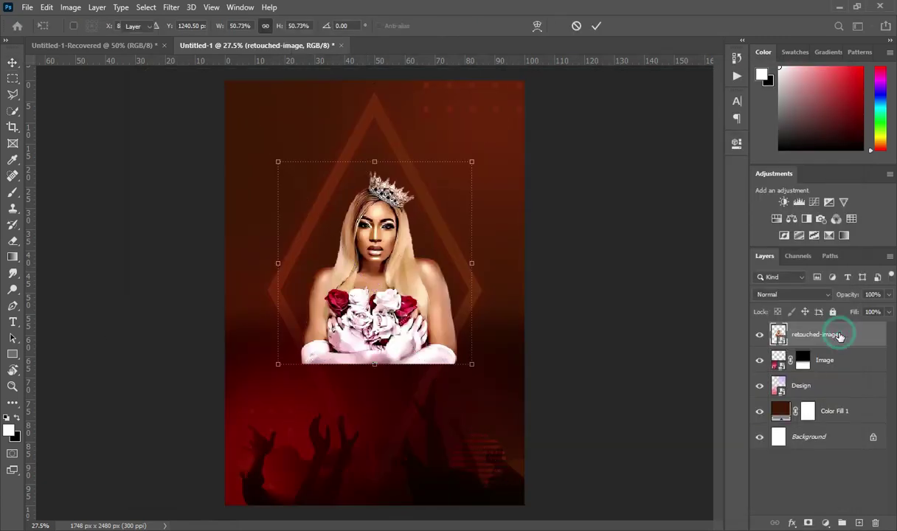
right_click(840, 337)
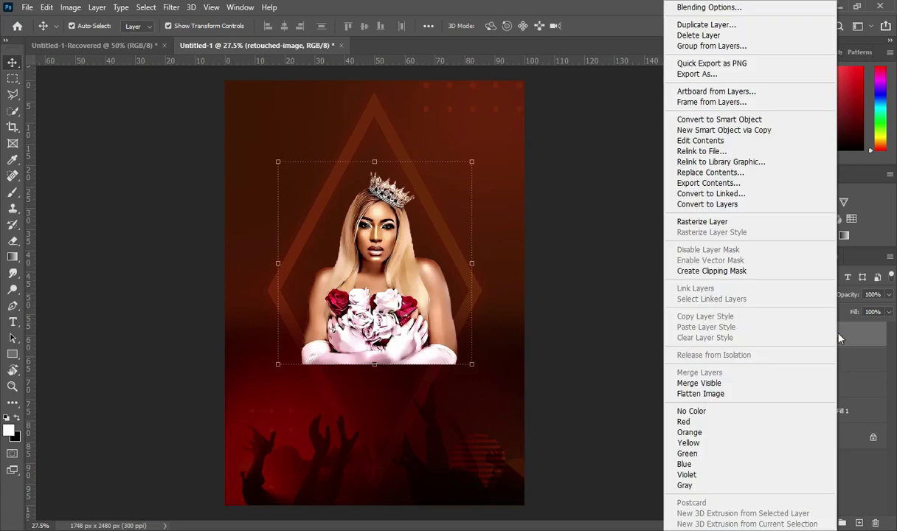
left_click(714, 225)
- Enlarge the woman's photo to about 140.27% so it reaches the canvas's upper edge, and align it by horizontal centers
left_click_drag(375, 160, 369, 81)
left_click(619, 26)
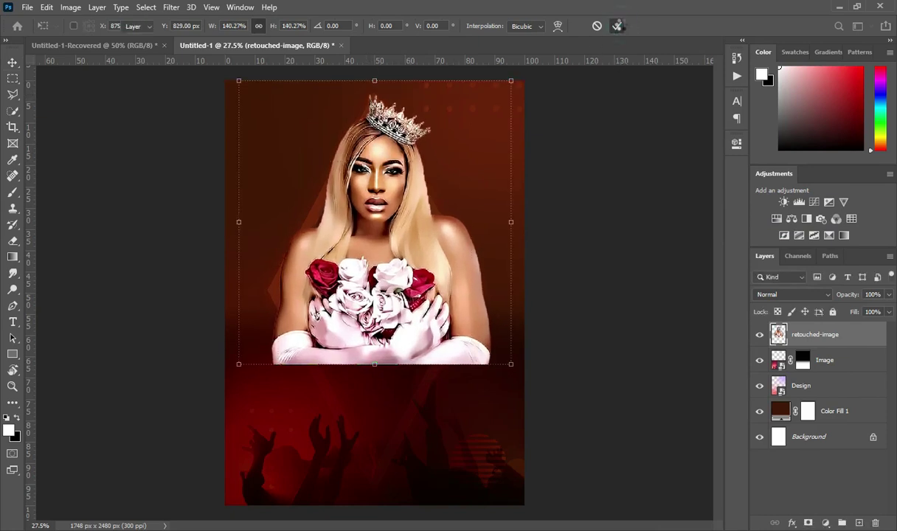
left_click(283, 26)
key("ctrl")
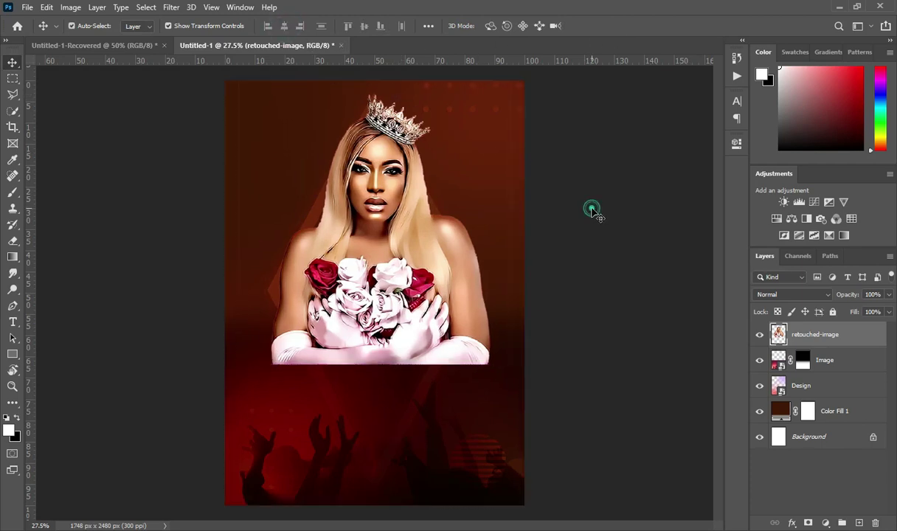
left_click(591, 209)
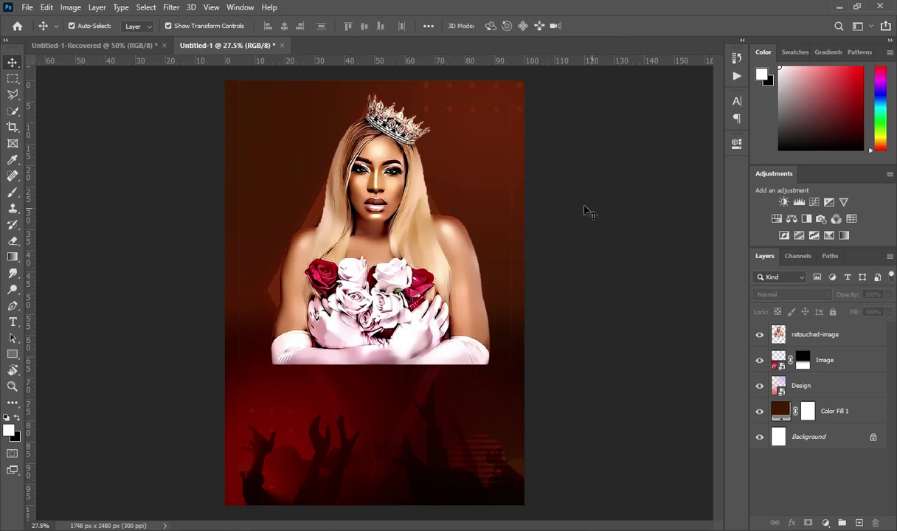
- Add a layer mask to the woman's photo and fade its lower edge into the background with linear gradients
left_click(367, 181)
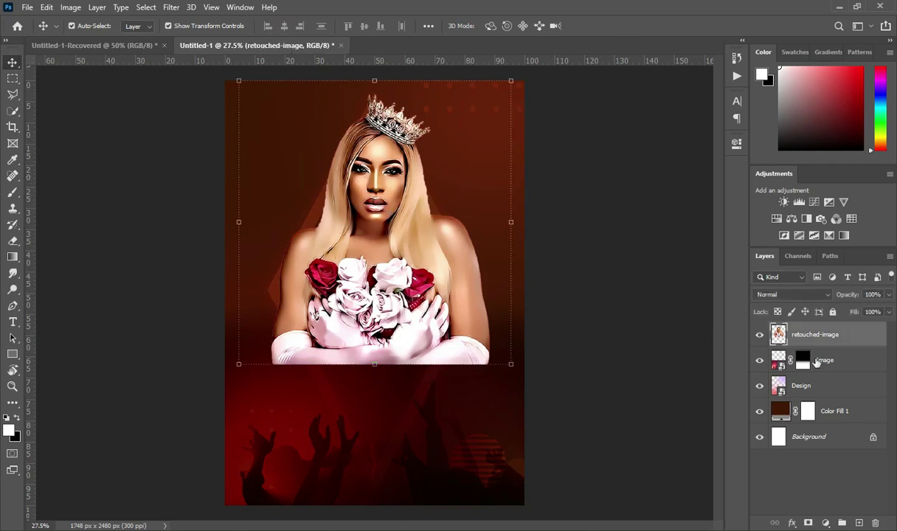
left_click(806, 524)
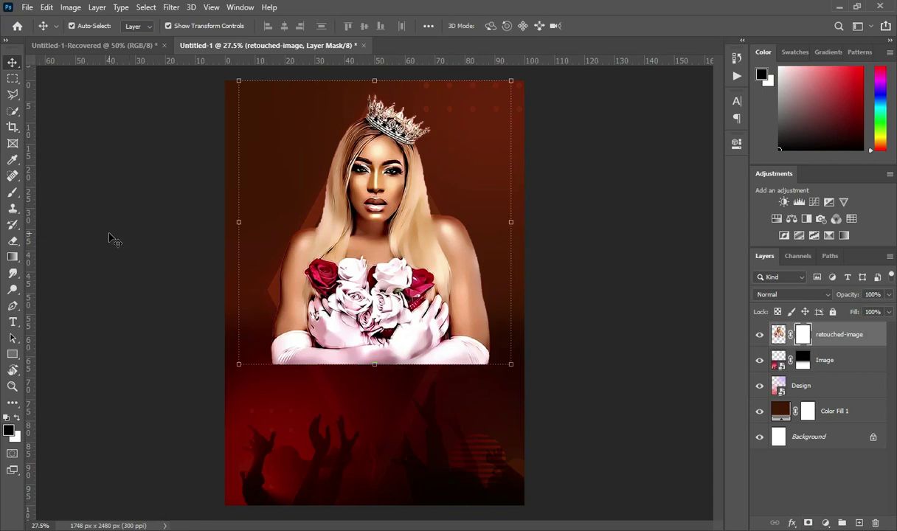
key("g")
left_click_drag(347, 391, 350, 327)
left_click_drag(361, 374, 363, 304)
left_click_drag(364, 373, 373, 310)
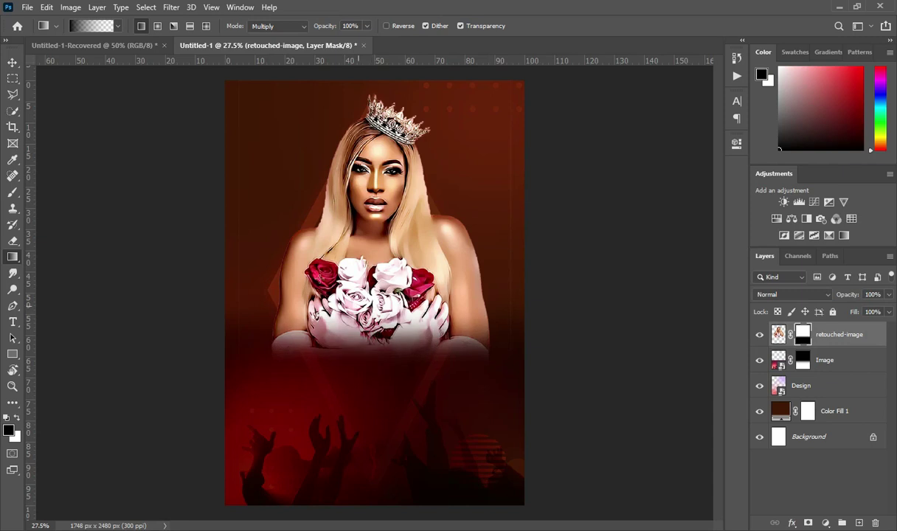
- Scale the masked photo of the woman down slightly within the upper part of the flyer
key("v")
left_click_drag(511, 222, 508, 231)
left_click(617, 26)
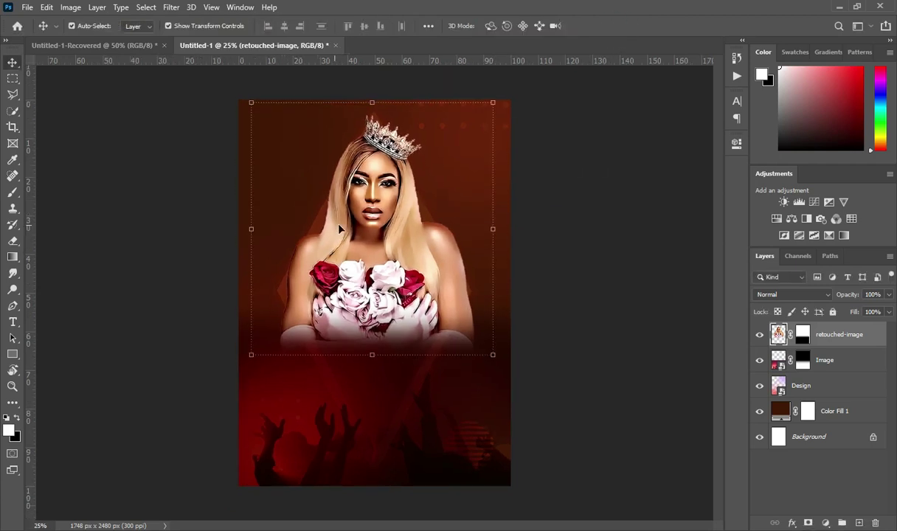
- Place the flower file on the canvas and move its layer directly below the woman's photo
key("alt+Tab")
left_click(359, 180)
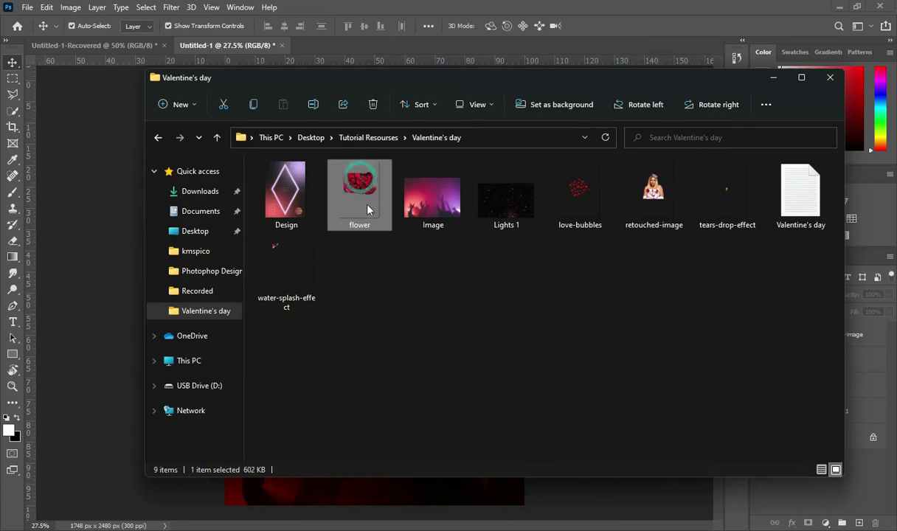
left_click_drag(360, 188, 246, 307)
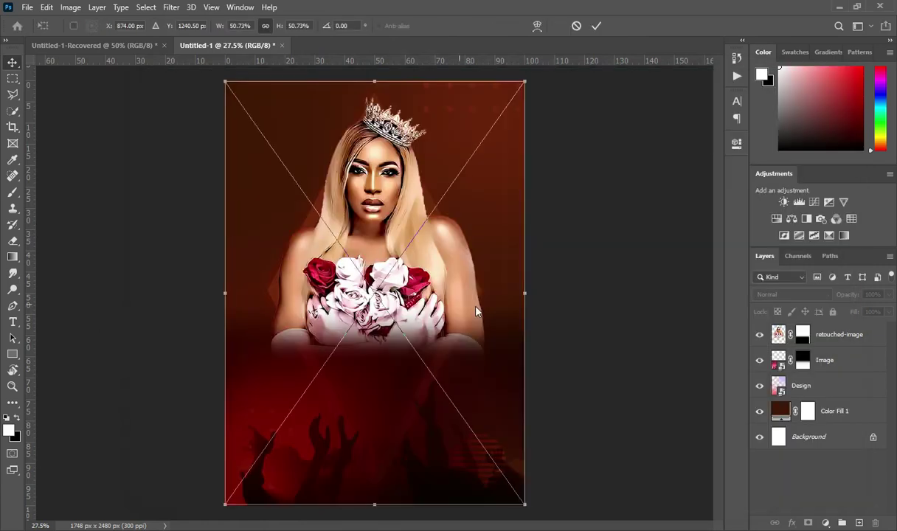
left_click(596, 26)
left_click(813, 334)
left_click_drag(813, 359, 814, 378)
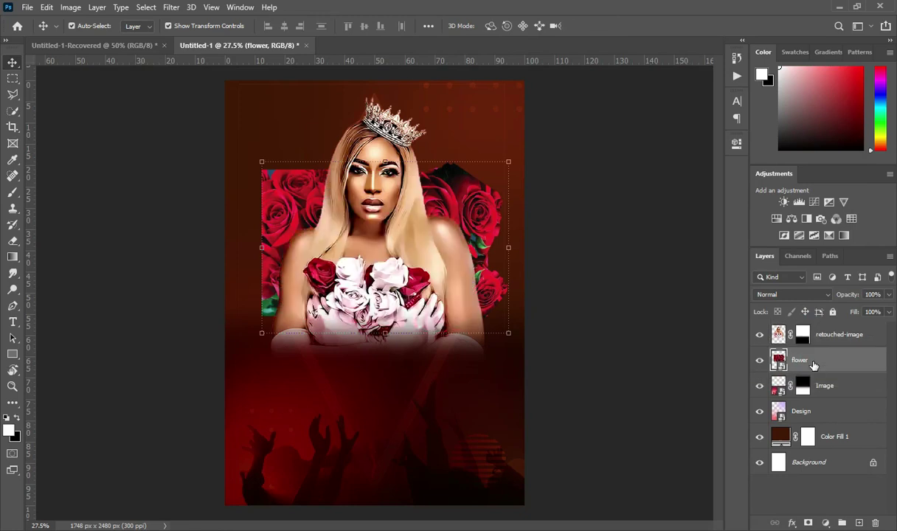
- Rasterize the flower layer and move the roses lower behind the woman's shoulders and bouquet
right_click(814, 365)
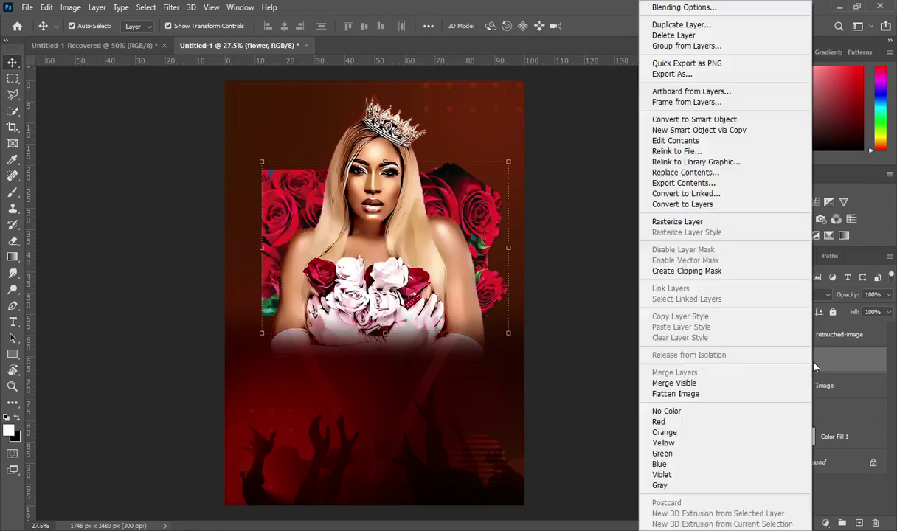
left_click(670, 223)
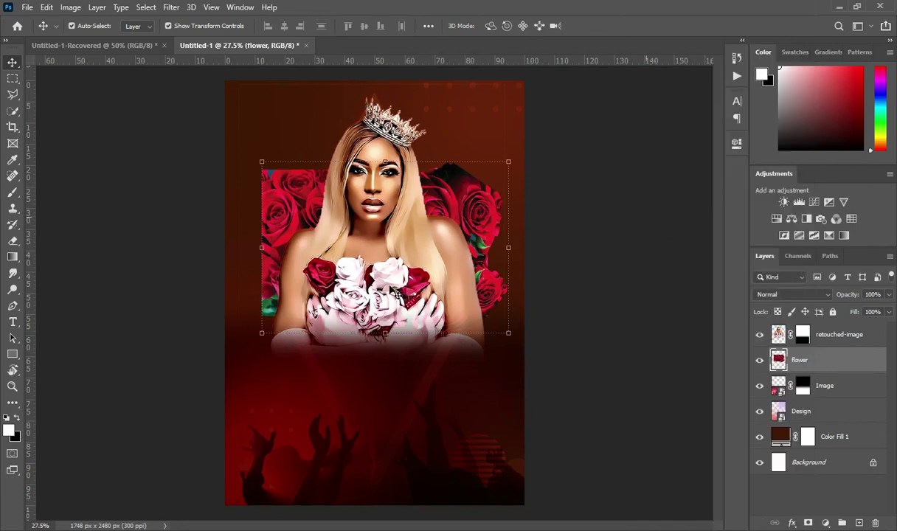
left_click_drag(467, 196, 469, 246)
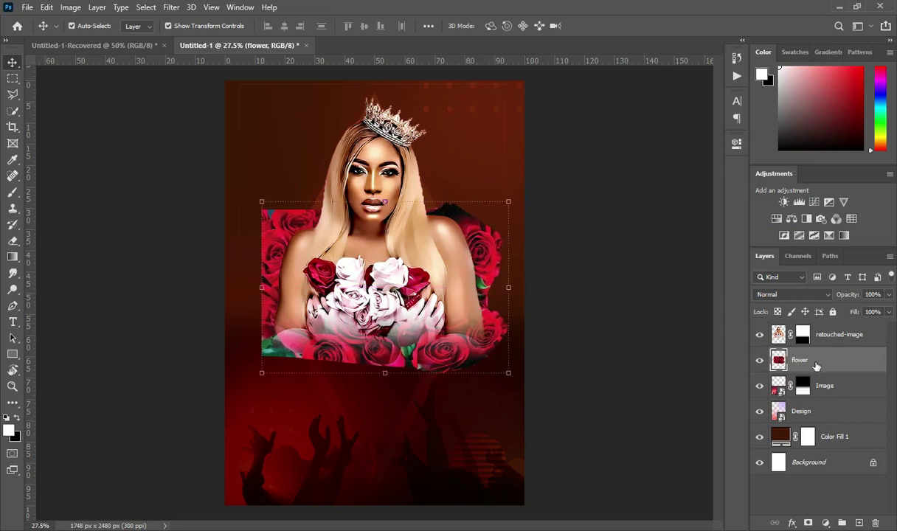
- Add a layer mask to the flower layer and fade the roses' outer edges into the background with linear gradients
left_click(809, 523)
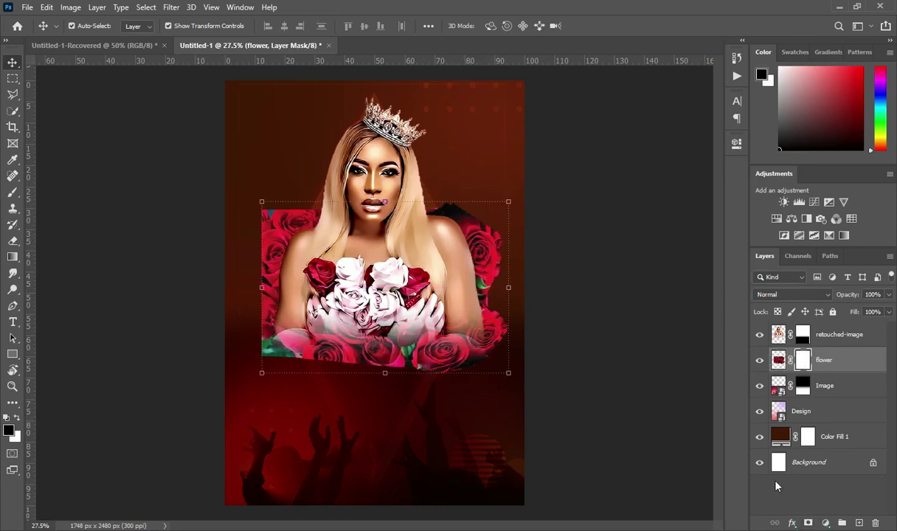
left_click(13, 258)
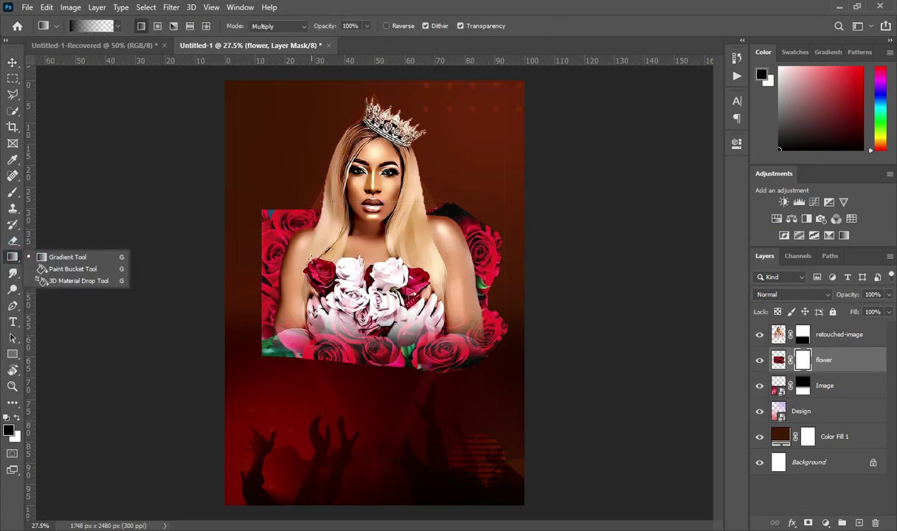
left_click(273, 259)
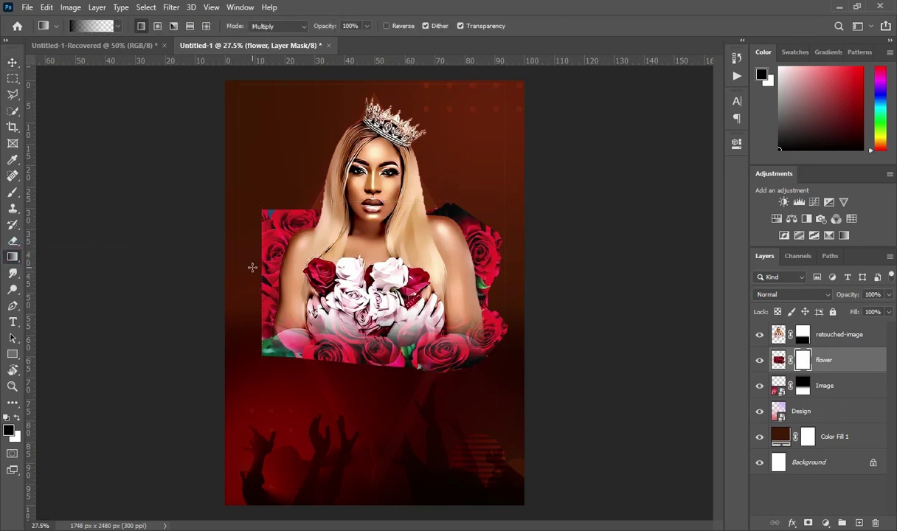
mouse_move(251, 269)
left_mouse_down()
mouse_move(302, 269)
mouse_move(294, 269)
left_mouse_up()
left_click_drag(272, 191, 299, 229)
left_click_drag(499, 233, 473, 248)
left_click_drag(507, 217, 469, 244)
left_click_drag(519, 372, 487, 343)
left_click_drag(445, 404, 440, 374)
left_click_drag(334, 290, 350, 375)
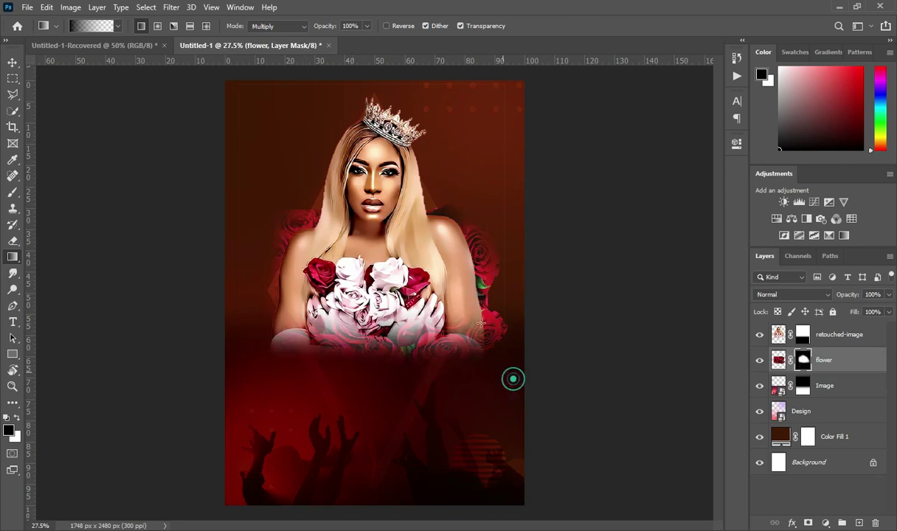
left_click_drag(507, 341, 517, 277)
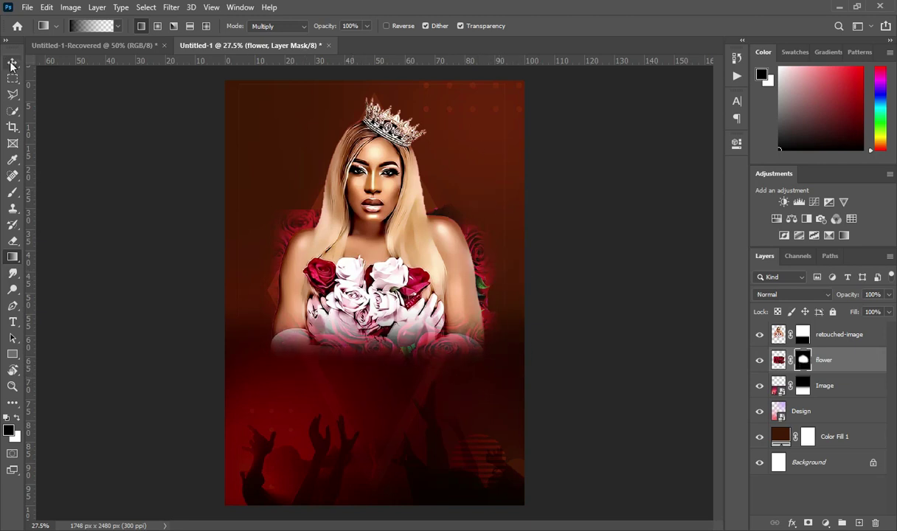
left_click(9, 63)
left_click(453, 186)
- Paint black on the woman's layer mask with a soft 300 px brush along the photo's left side, undoing the stroke over the crown
left_click(803, 334)
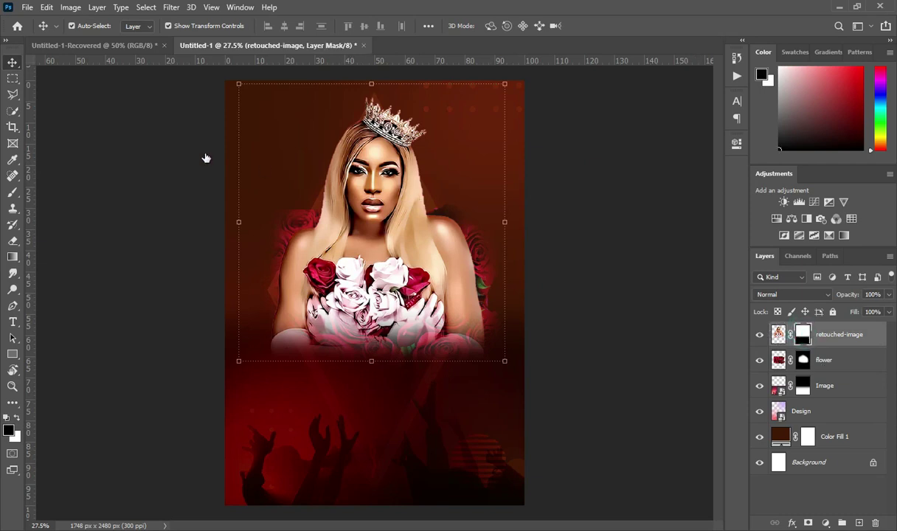
key("b")
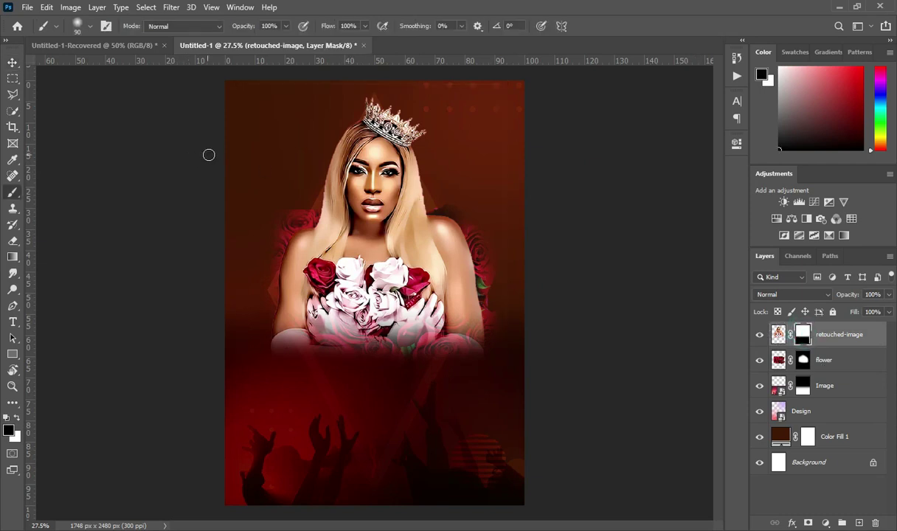
key("bracketright")
key("bracketright")
key("bracketright")
key("bracketright")
key("bracketright")
scroll(276, 77, "up", 5)
mouse_move(203, 174)
left_mouse_down()
mouse_move(219, 110)
mouse_move(412, 87)
mouse_move(351, 85)
left_mouse_up()
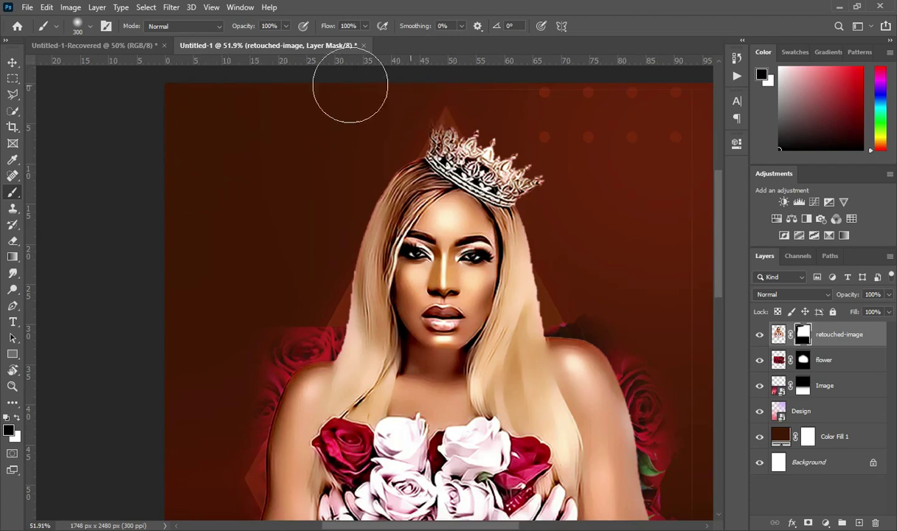
key("ctrl+z")
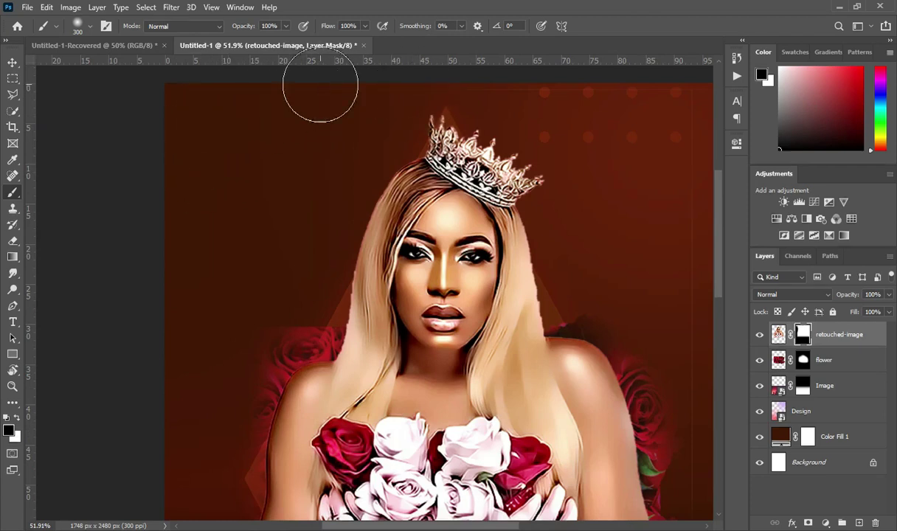
- Mask out the remaining top and right edges of the woman's photo with the 300 px brush
left_click(211, 47)
left_click(204, 75)
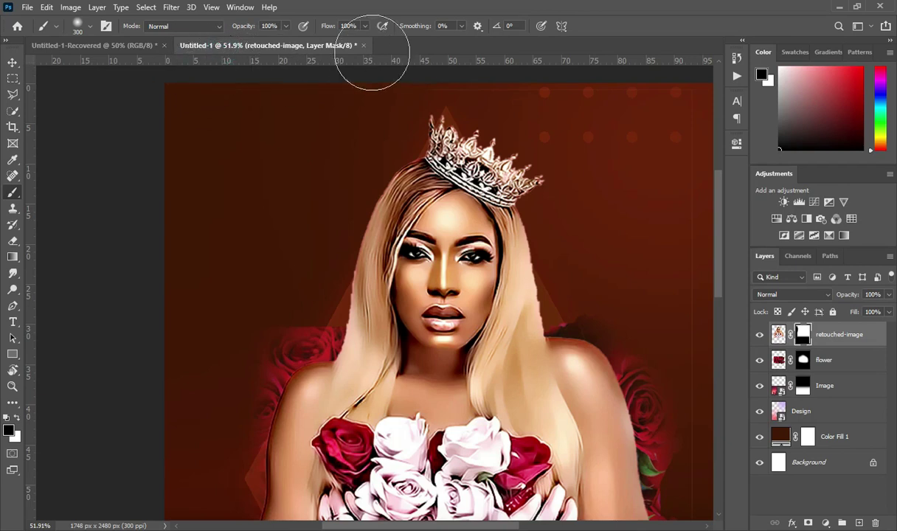
left_click(700, 272)
scroll(701, 413, "down", 2)
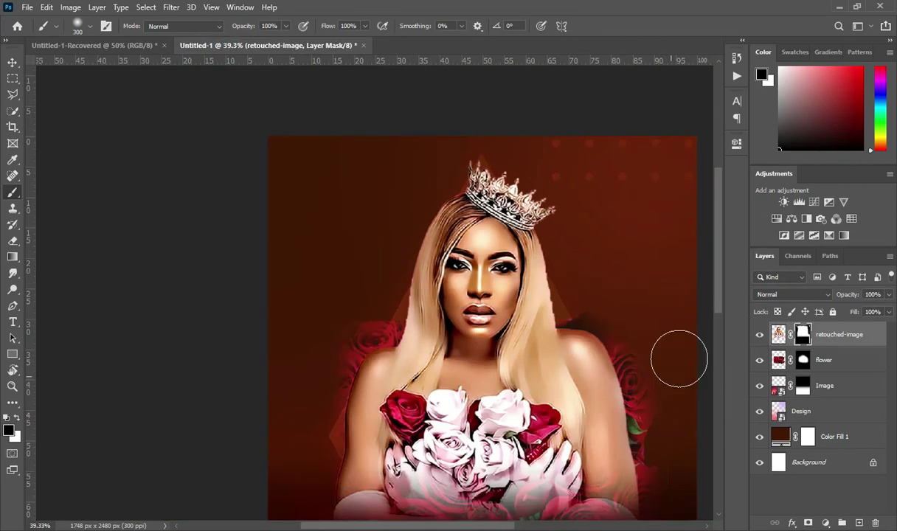
scroll(515, 323, "down", 1)
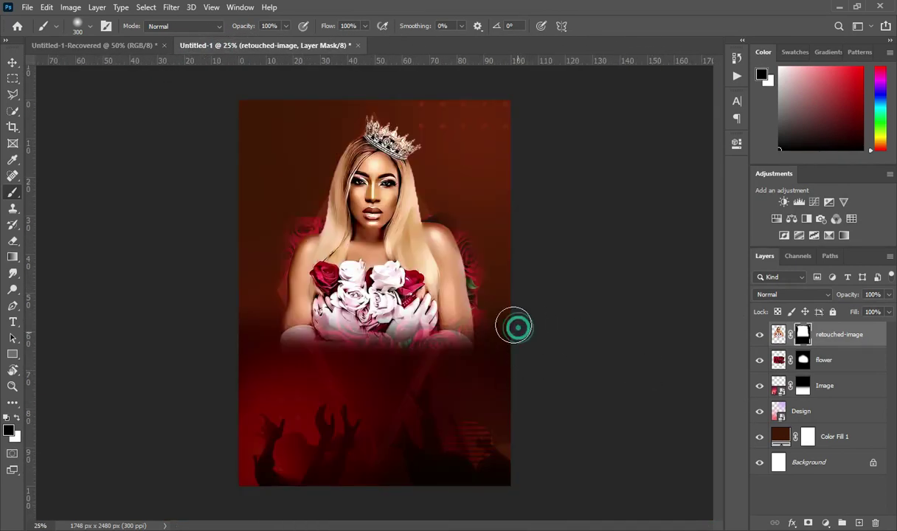
left_click(12, 64)
left_click(78, 140)
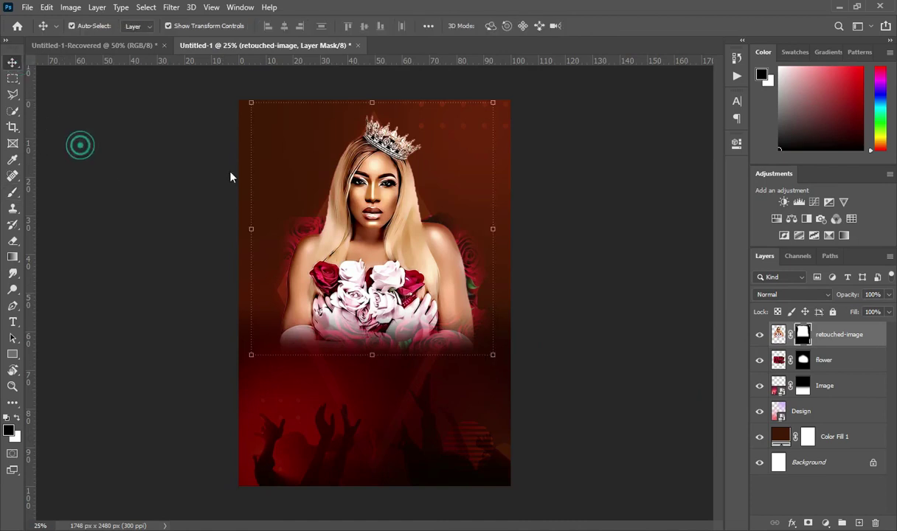
- Place the love-bubbles file on the canvas and rasterize its layer
scroll(314, 136, "up", 1)
left_click(367, 305)
key("alt+Tab")
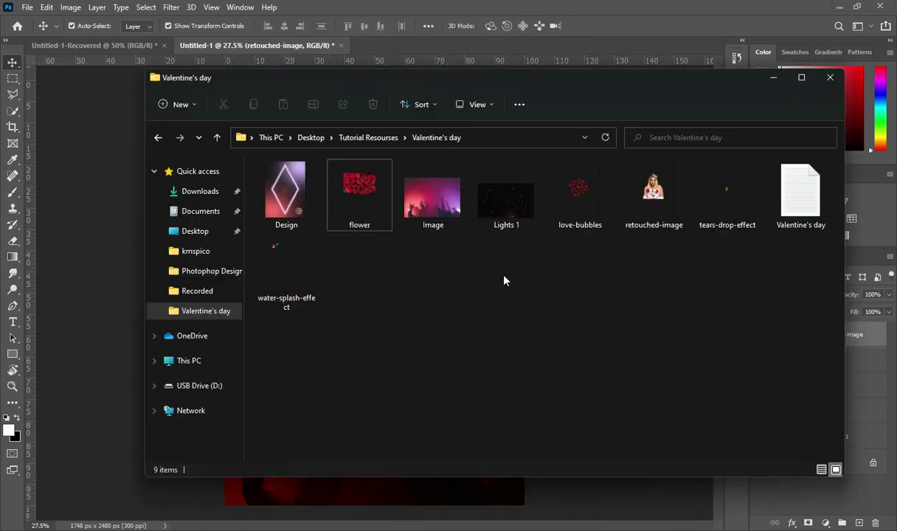
left_click(578, 193)
left_click_drag(579, 193, 288, 226)
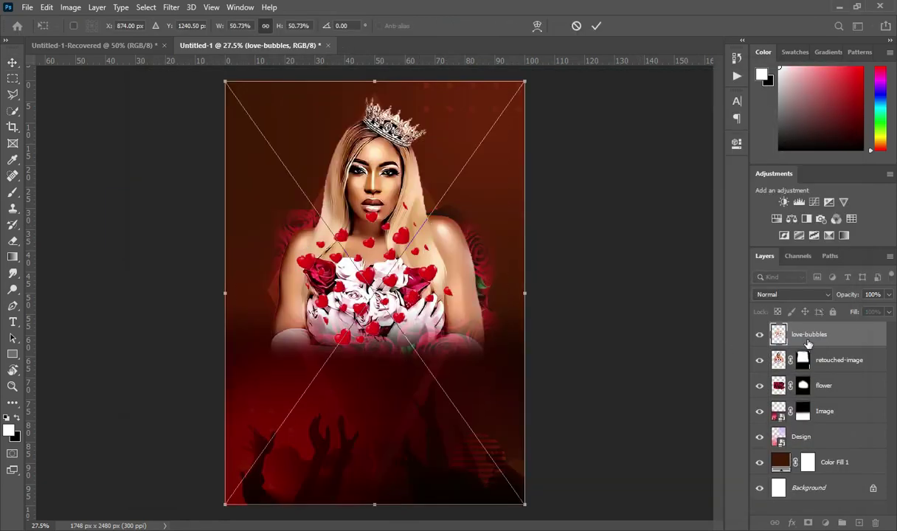
key("Return")
right_click(819, 339)
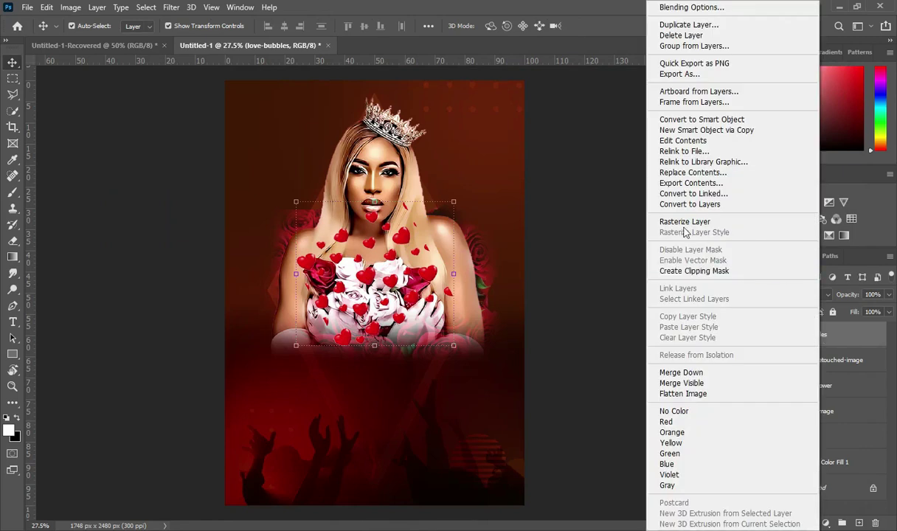
left_click(656, 221)
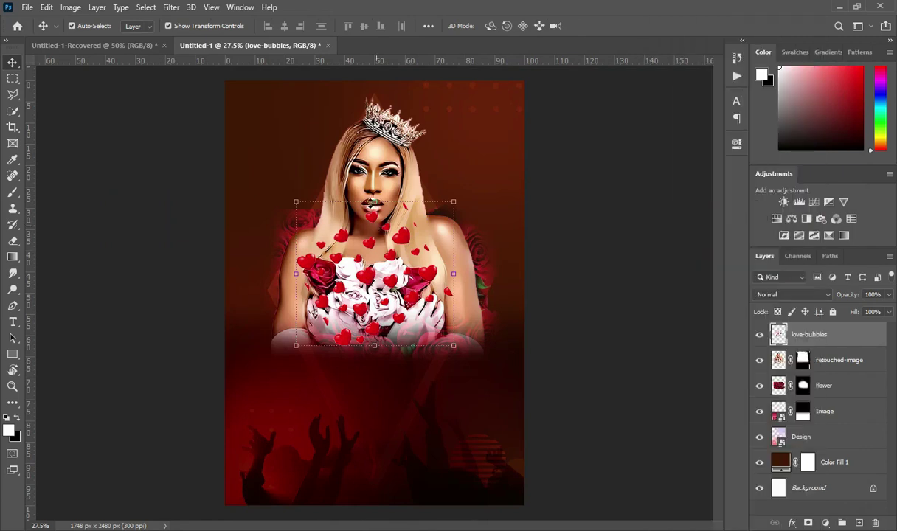
- Scale the hearts down to about 31.9% and move them to the flyer's upper-right area beside the crown
left_click(374, 200)
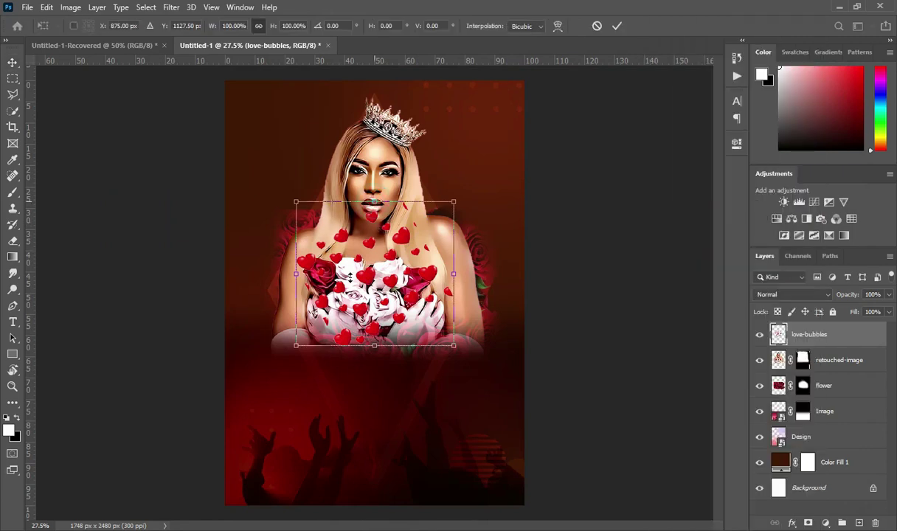
left_click_drag(375, 201, 350, 278)
left_click_drag(377, 318, 448, 146)
left_click_drag(408, 172, 461, 151)
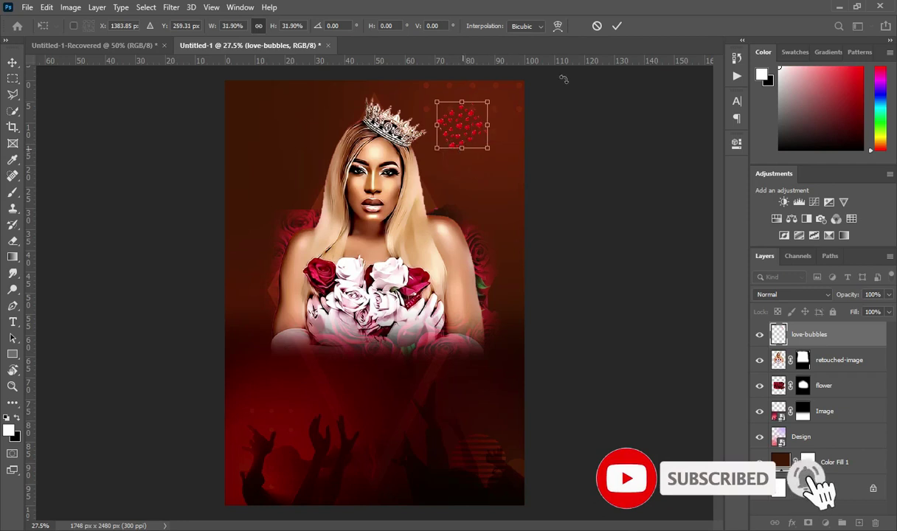
left_click(617, 25)
left_click(586, 129)
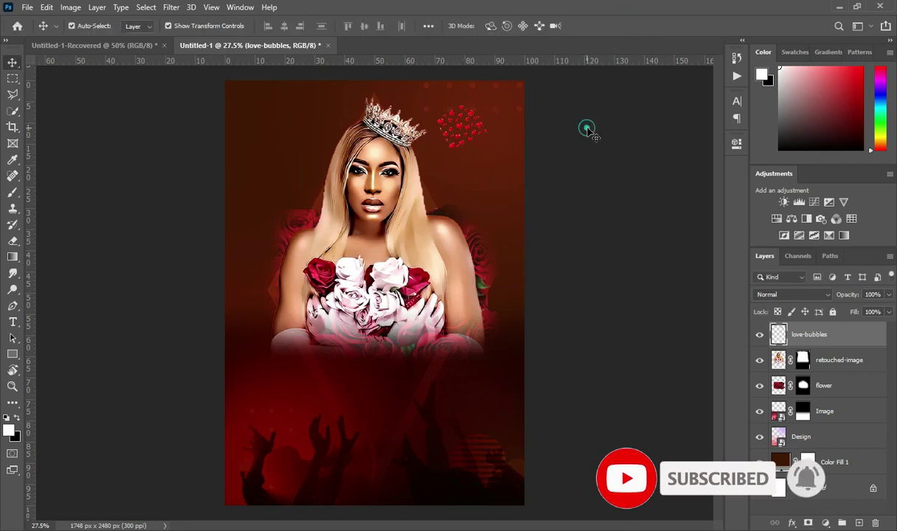
- Duplicate the love-bubbles layer, then shrink the copy and place it beside the woman's shoulder near the flyer's left edge
left_click(821, 341)
left_click_drag(821, 341, 860, 522)
left_click_drag(461, 118, 262, 237)
mouse_move(264, 269)
left_mouse_down()
mouse_move(254, 237)
mouse_move(255, 256)
left_mouse_up()
key("Return")
- Scale the original hearts down slightly and move them closer to the crown
key("Return")
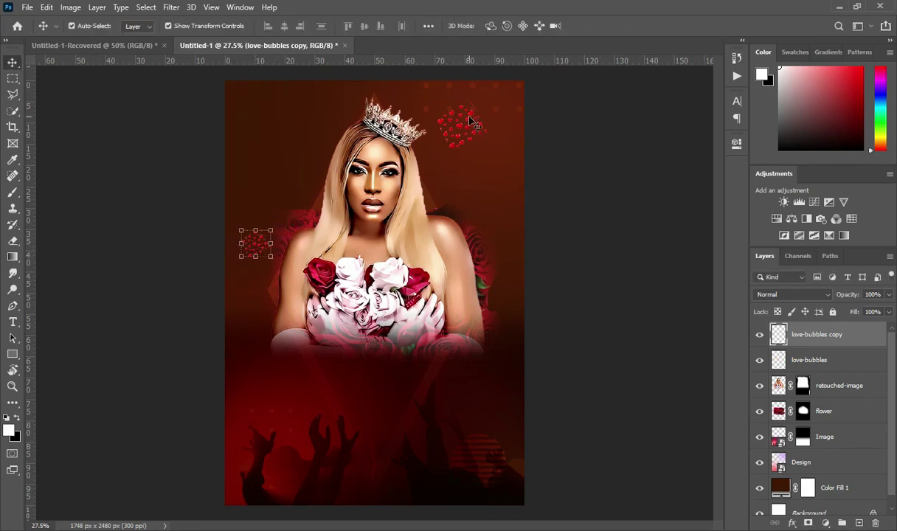
left_click(461, 146)
key("Return")
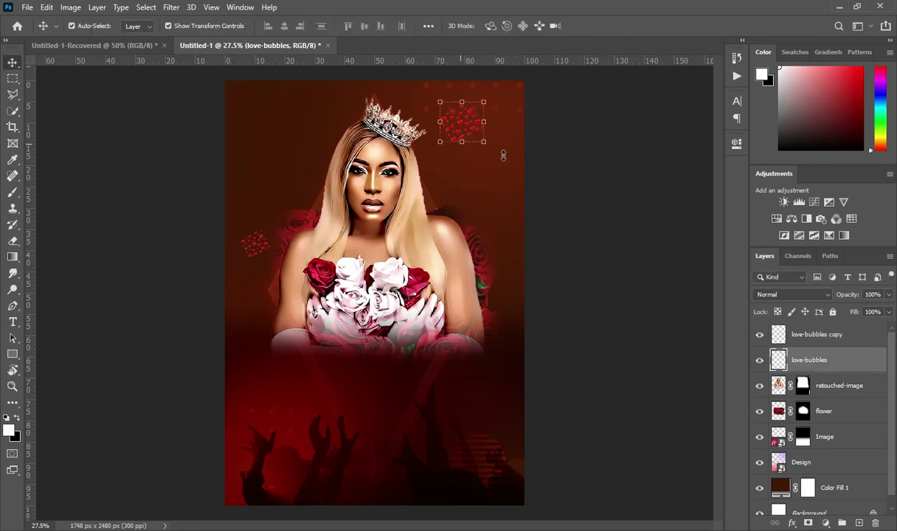
left_click(572, 160)
left_click_drag(472, 129, 456, 131)
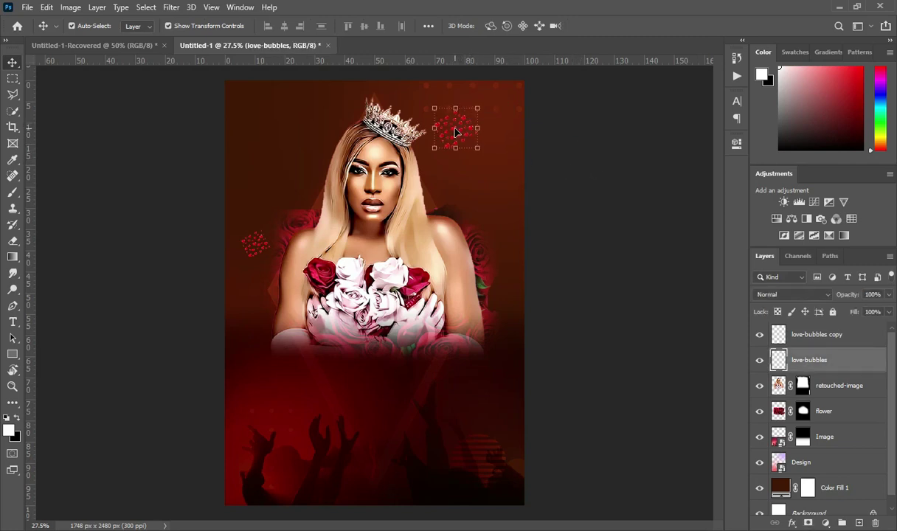
left_click_drag(454, 127, 447, 116)
key("ctrl+t")
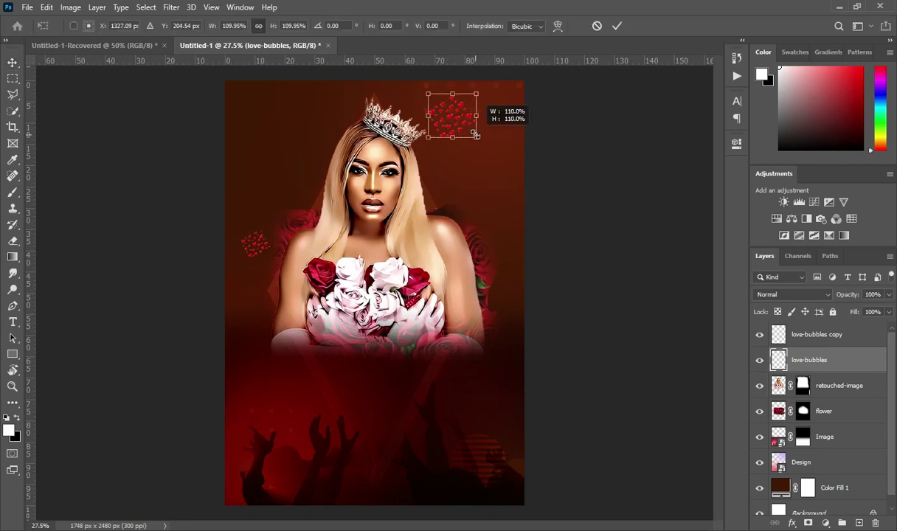
key("Return")
left_click(617, 190)
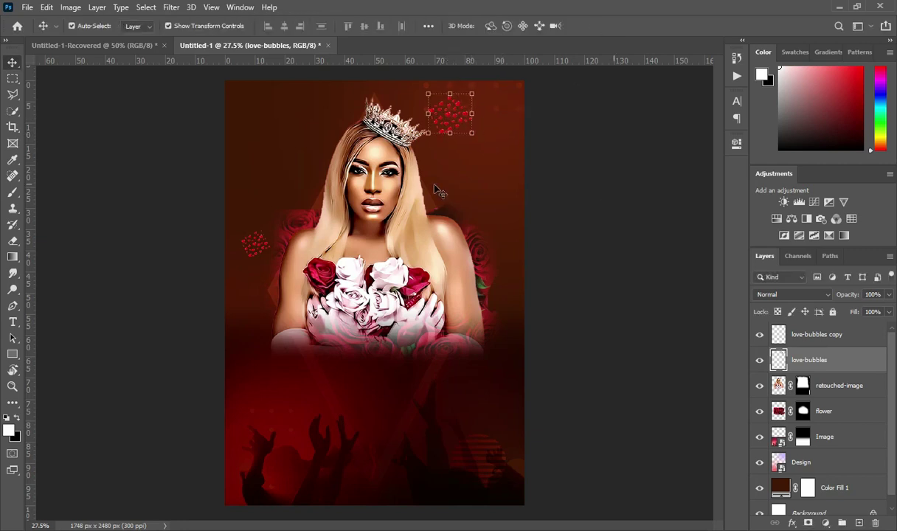
- Place the water-splash-effect file from the Valentine's day folder on the flyer and rasterize its layer
key("ctrl+minus")
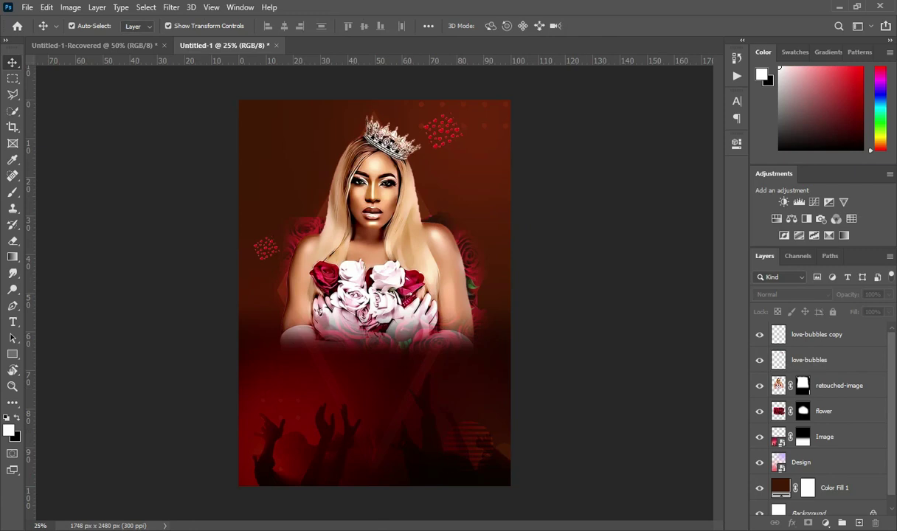
key("alt+Tab")
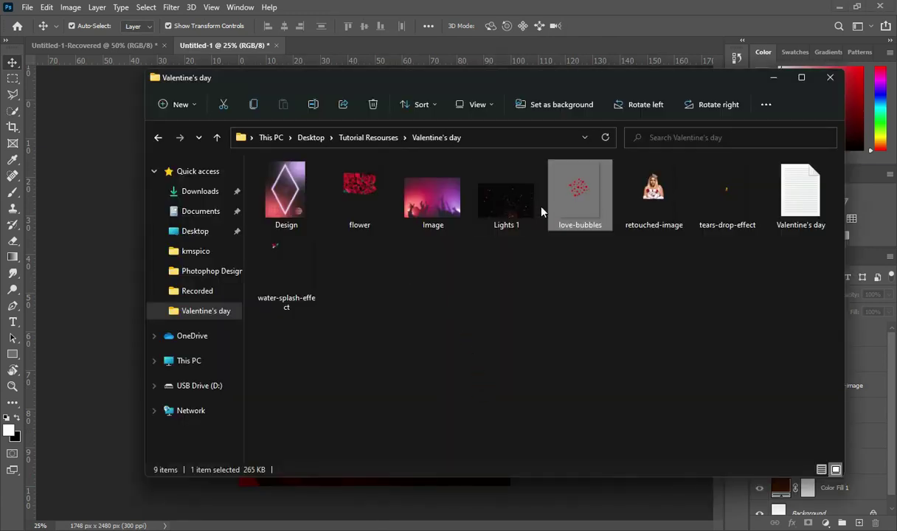
left_click(298, 271)
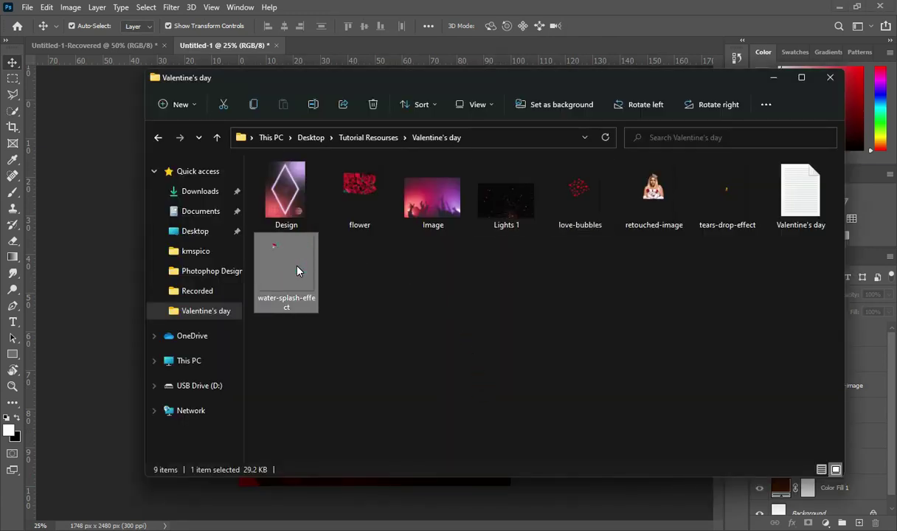
left_click(104, 234)
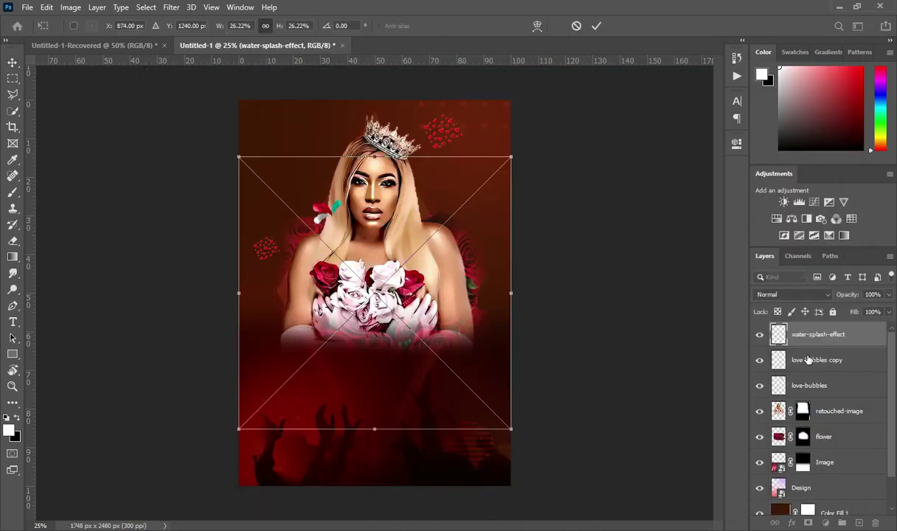
key("Return")
right_click(778, 324)
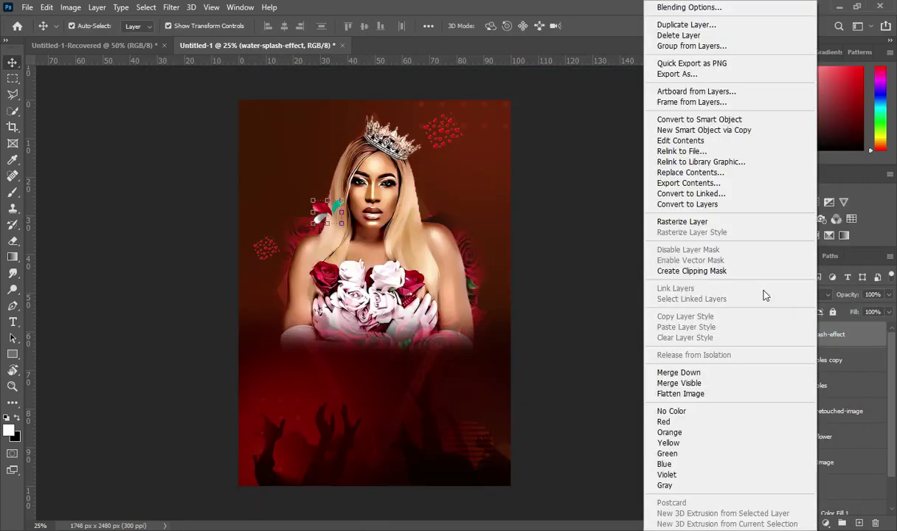
left_click(688, 223)
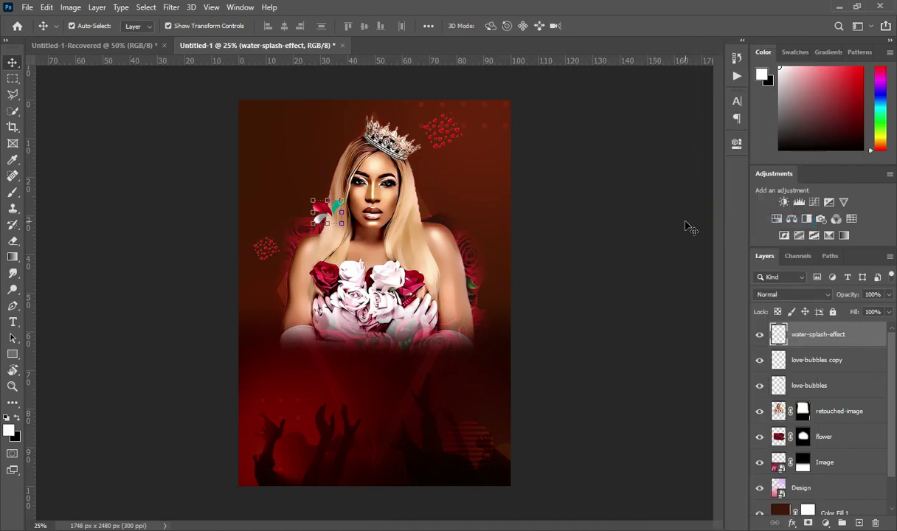
- Move the water splash up into the dark area of the flyer's upper-left, beside the woman's head
left_click_drag(331, 212, 296, 176)
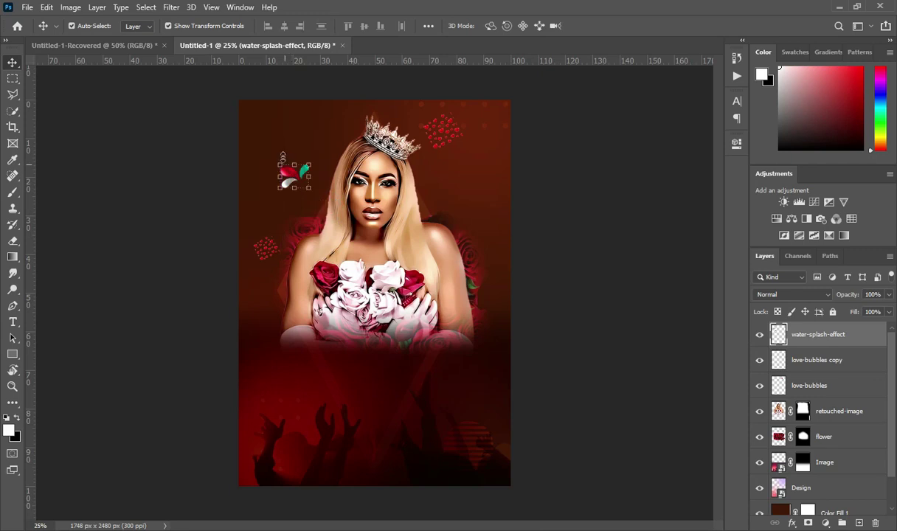
scroll(274, 151, "up", 4)
left_click_drag(276, 162, 273, 116)
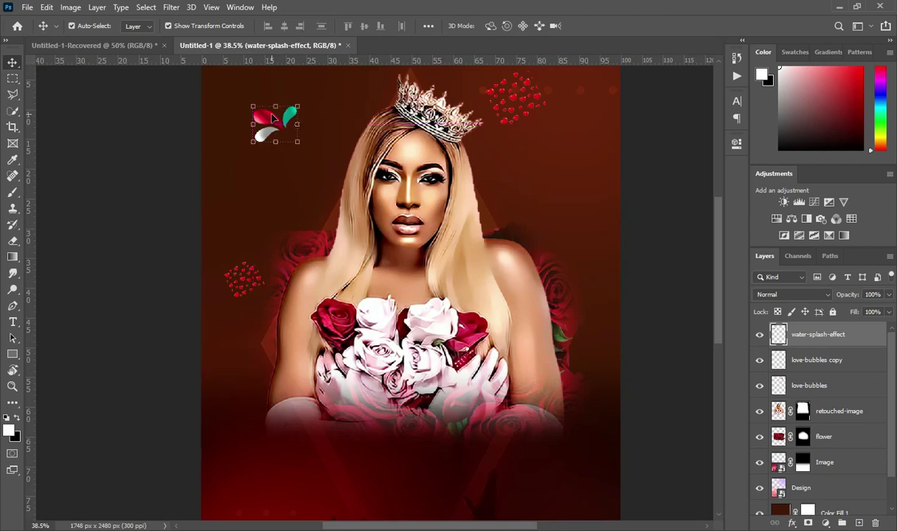
scroll(277, 127, "down", 1)
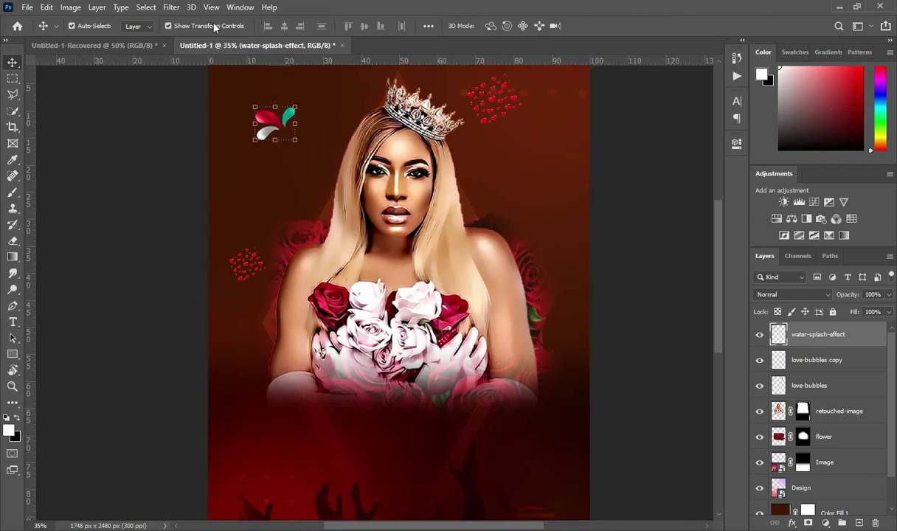
- Soften the water splash with a Gaussian Blur of 9.2 pixels radius
left_click(171, 7)
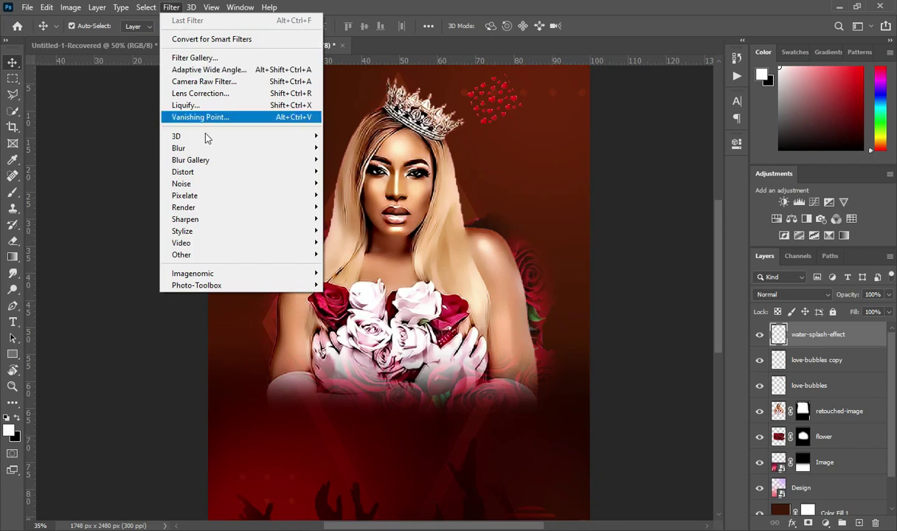
mouse_move(216, 147)
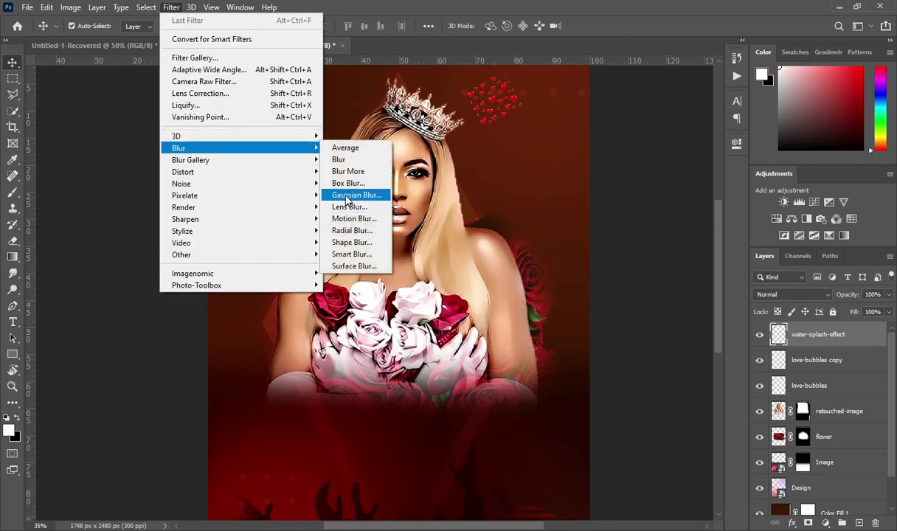
left_click(344, 194)
left_click_drag(695, 277, 691, 278)
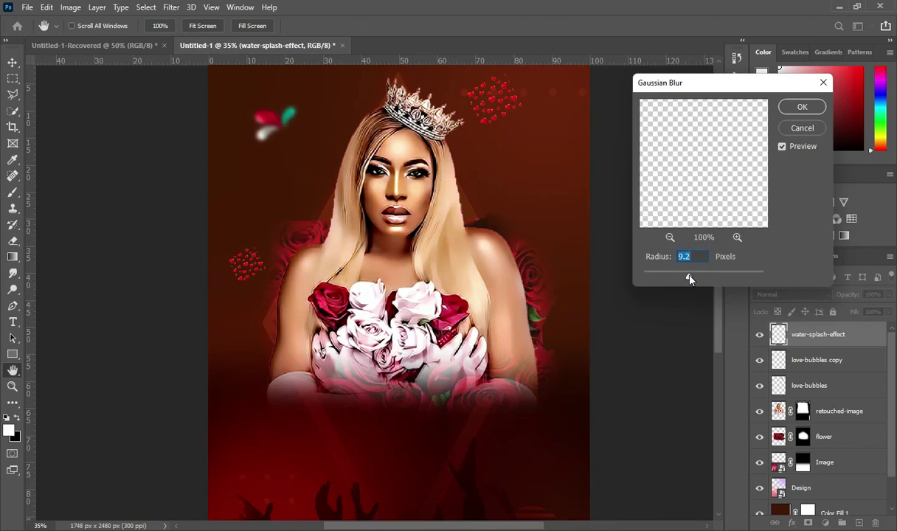
left_click(805, 109)
key("v")
scroll(521, 249, "down", 1)
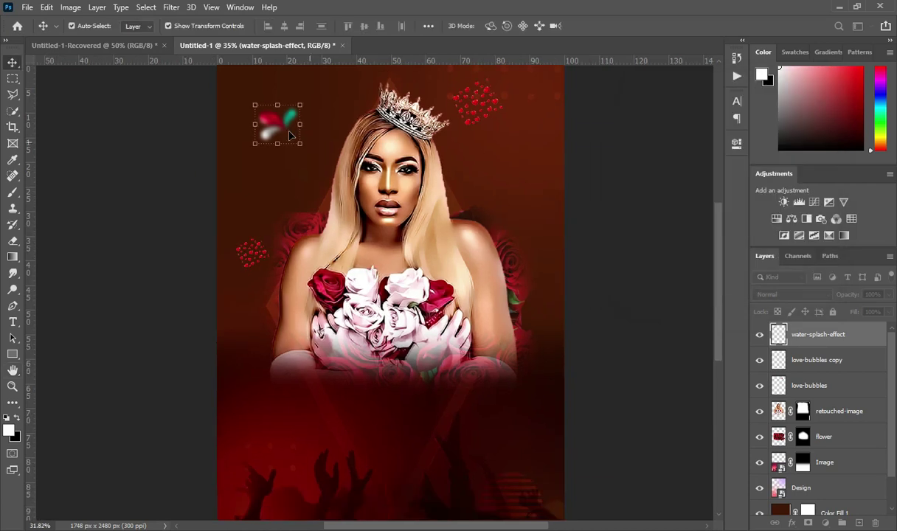
- Duplicate the water-splash-effect layer, scale the copy to about 69.13%, and place it beside the woman's elbow at the flyer's right
left_click_drag(825, 336, 859, 524)
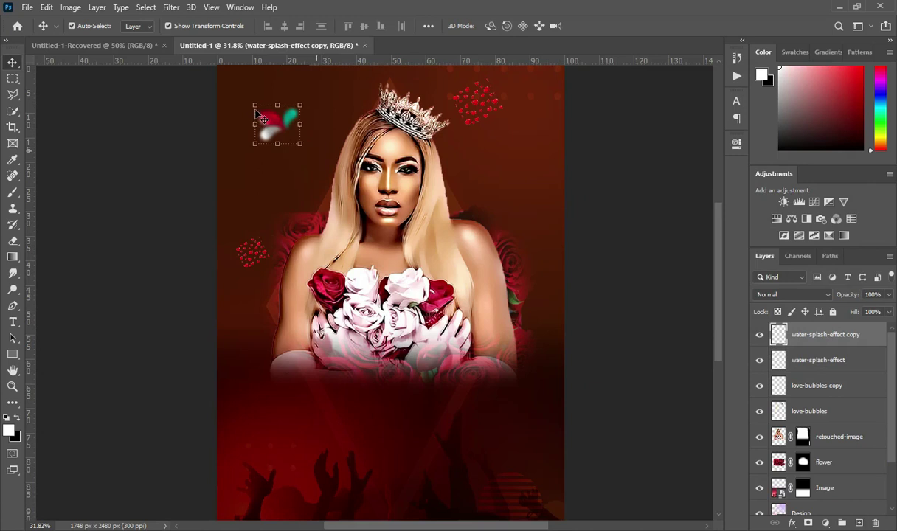
left_click_drag(253, 102, 513, 366)
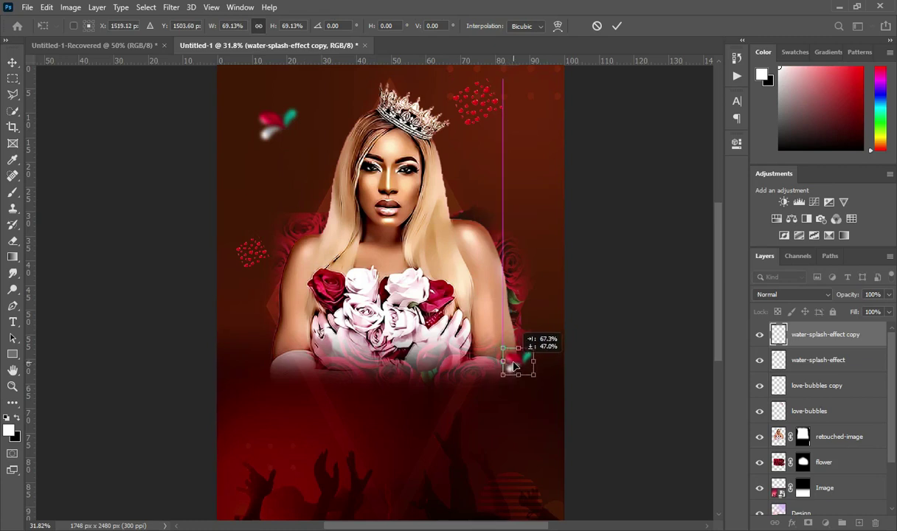
left_click_drag(514, 366, 514, 366)
left_click(617, 28)
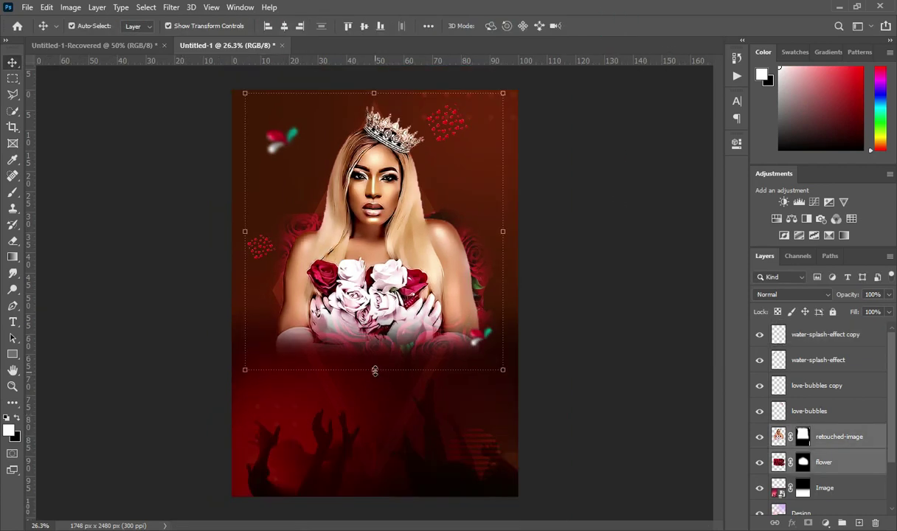
- Scale the retouched-image and flower layers together to about 94.48%
scroll(374, 371, "up", 1)
left_click_drag(375, 375, 374, 359)
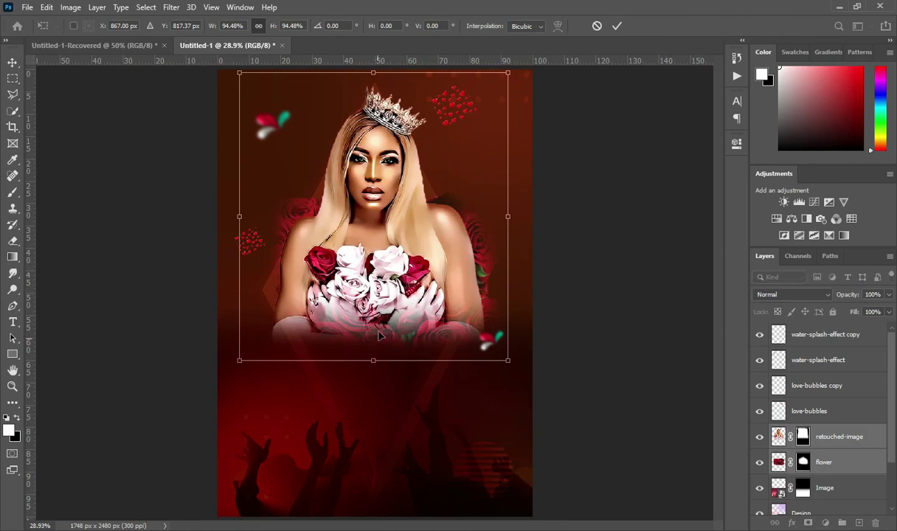
left_click(617, 26)
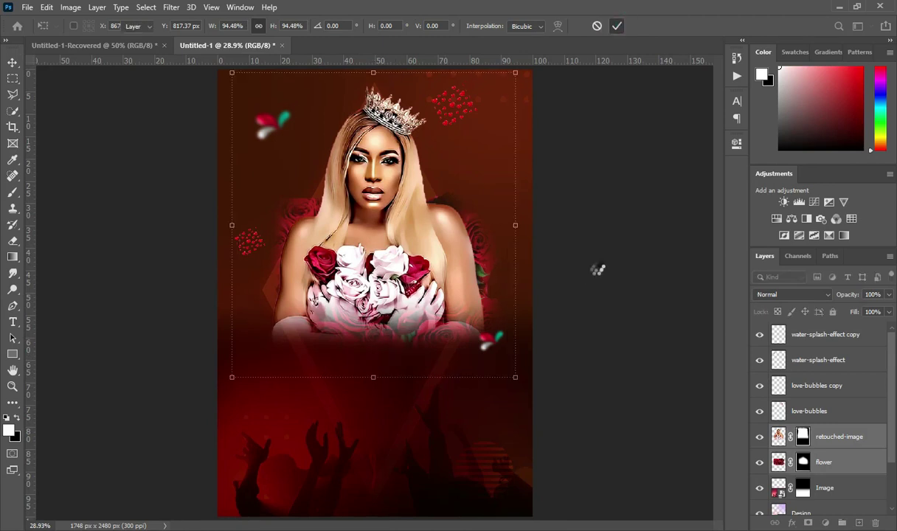
- Shift only the flower layer to the left so more roses show behind the woman's left-hand shoulder
left_click(839, 471)
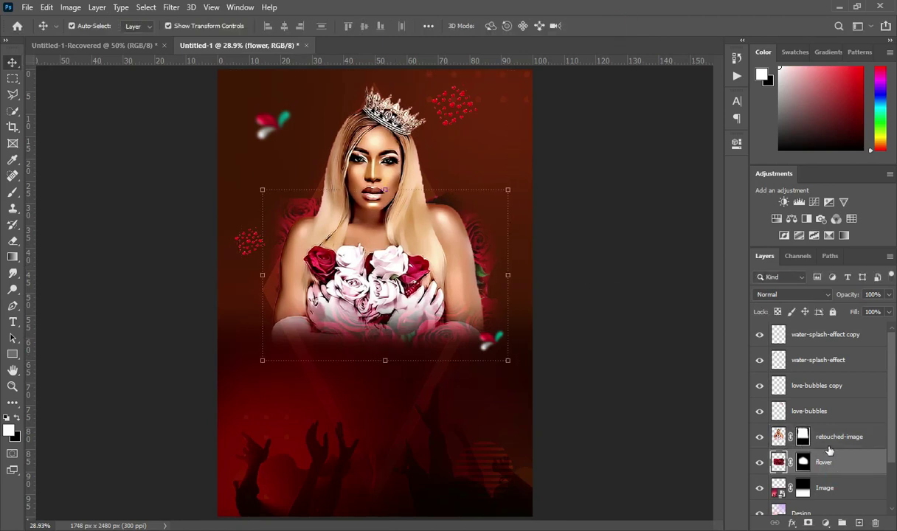
key("shift+Left")
key("shift+Left")
key("shift+Left")
key("shift+Left")
key("shift+Left")
key("Left")
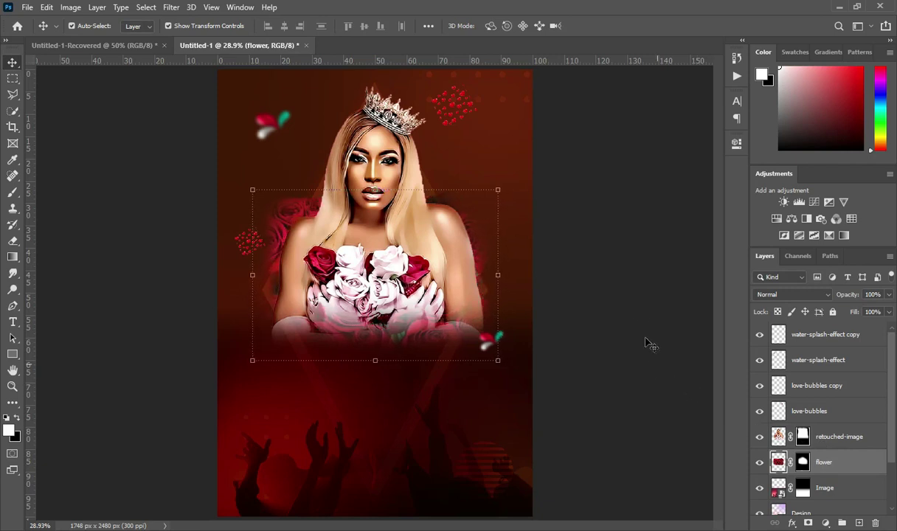
- Try to fade the roses' upper edge with black gradients on the retouched-image layer mask, and undo them
left_click(805, 437)
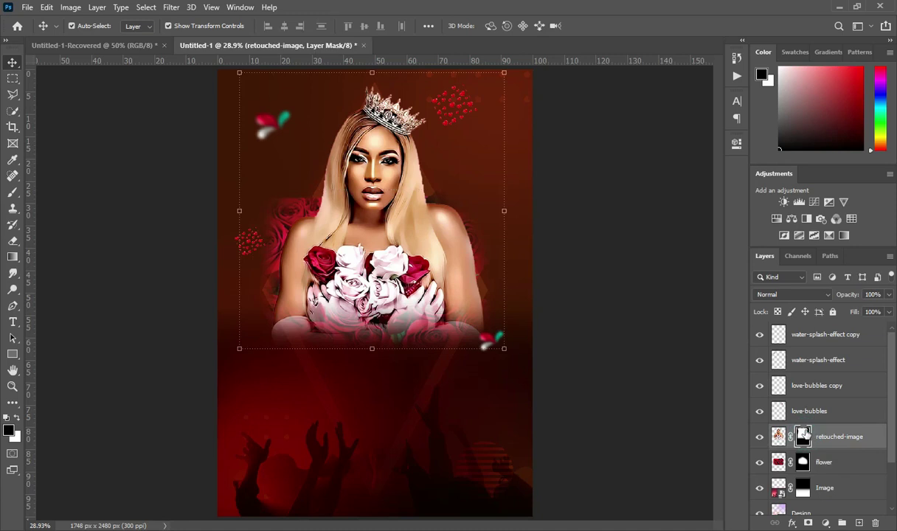
left_click(11, 257)
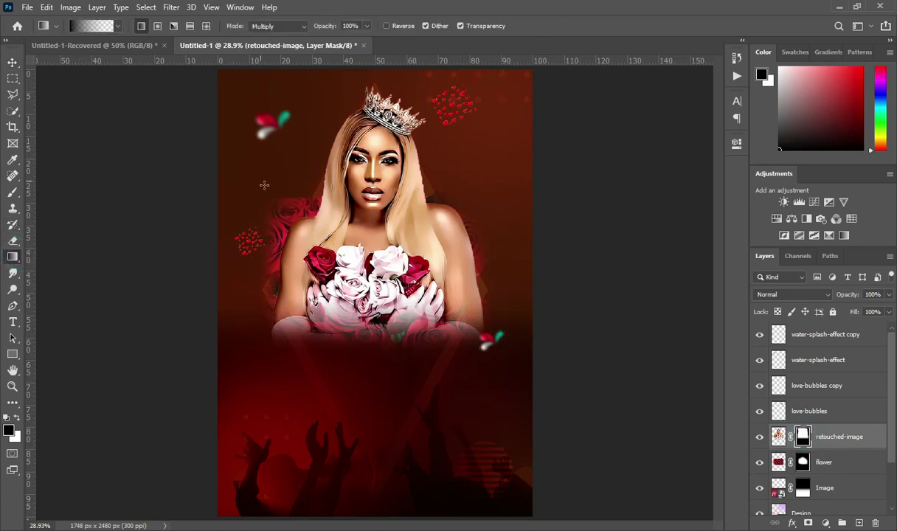
left_click_drag(265, 181, 279, 204)
left_click_drag(268, 183, 285, 204)
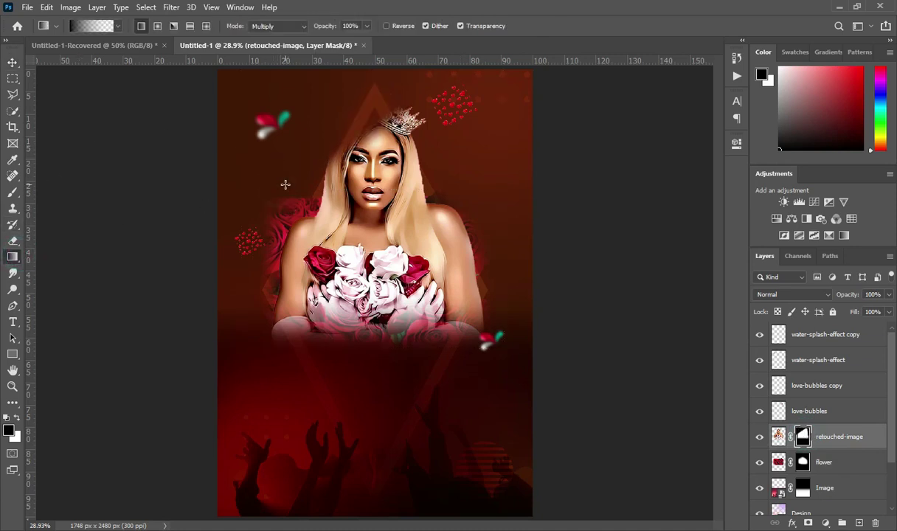
key("ctrl+z")
key("ctrl+z")
key("ctrl+z")
key("ctrl+z")
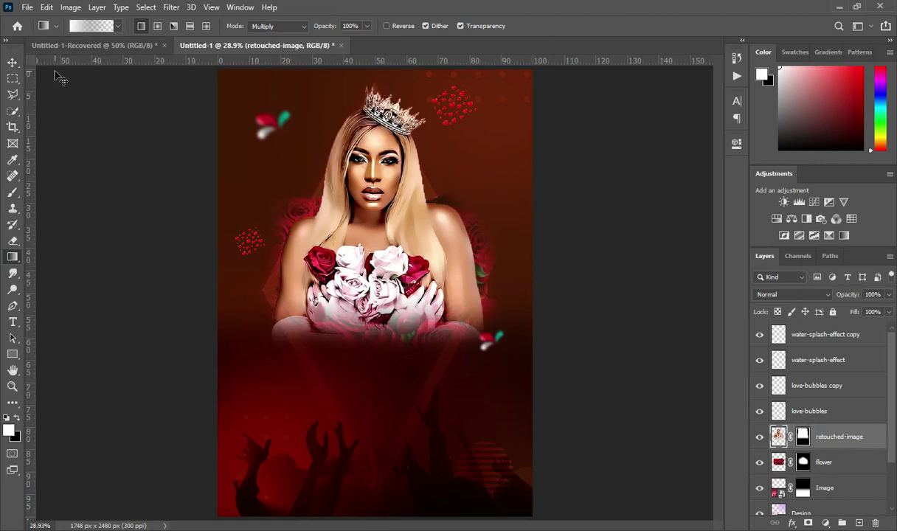
key("ctrl+z")
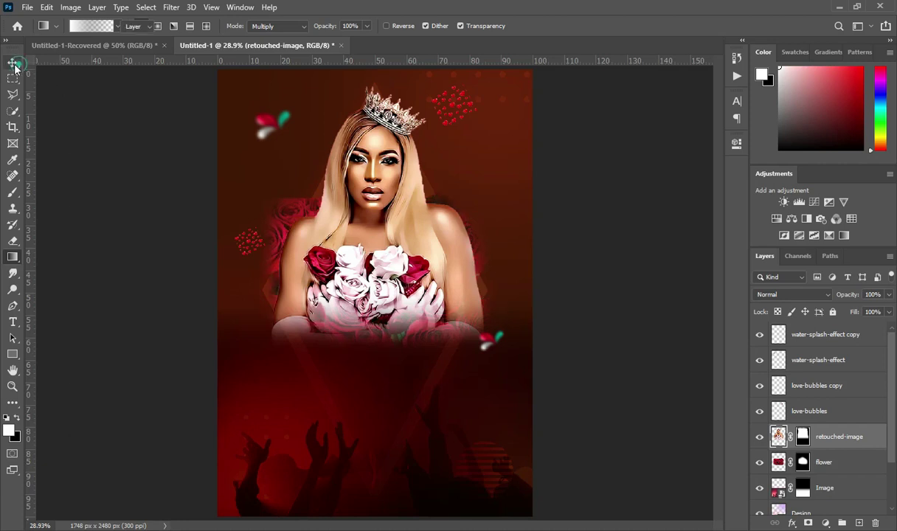
- Fade the upper and upper-left edges of the roses with black-to-transparent gradients on the flower layer mask
left_click(13, 62)
left_click(825, 464)
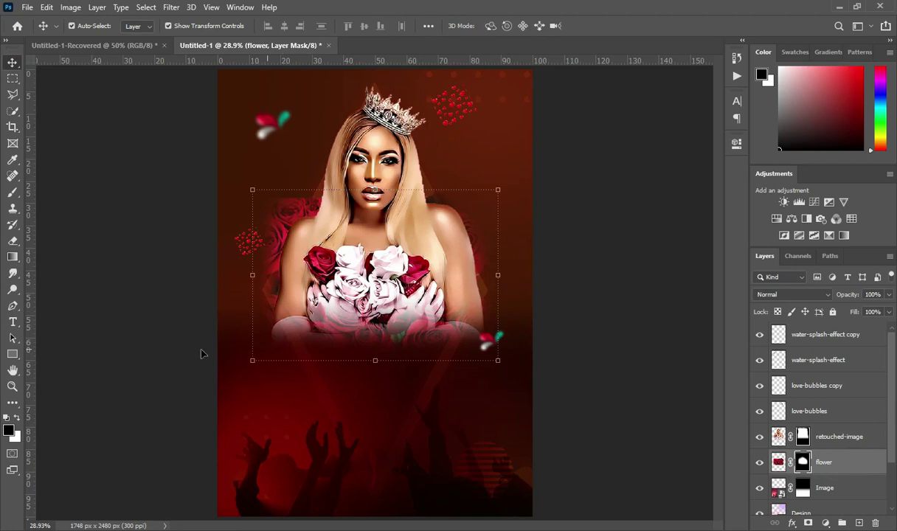
left_click(13, 257)
left_click_drag(278, 186, 312, 221)
left_click(307, 184)
left_click_drag(313, 182, 317, 219)
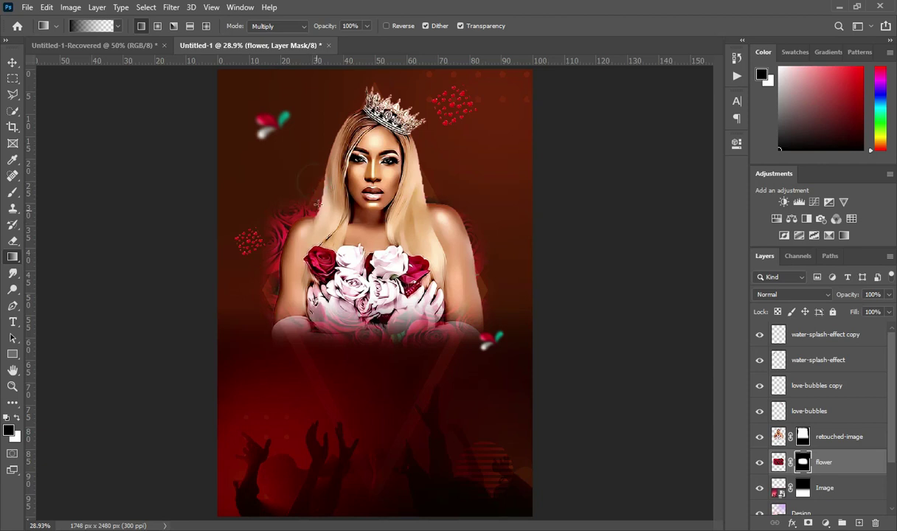
left_click_drag(249, 188, 270, 209)
left_click(14, 63)
left_click(82, 134)
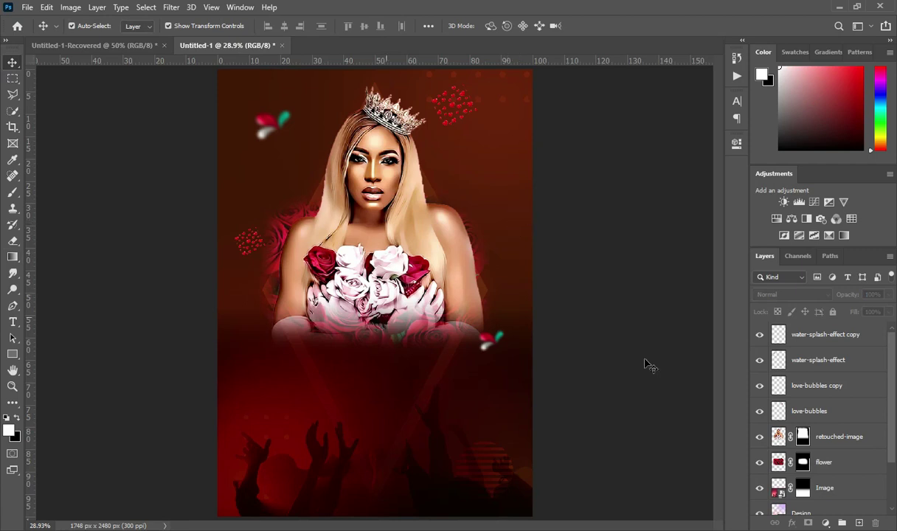
- Enlarge the flower layer to about 105.91% so the roses spread wider behind the woman
left_click(825, 463)
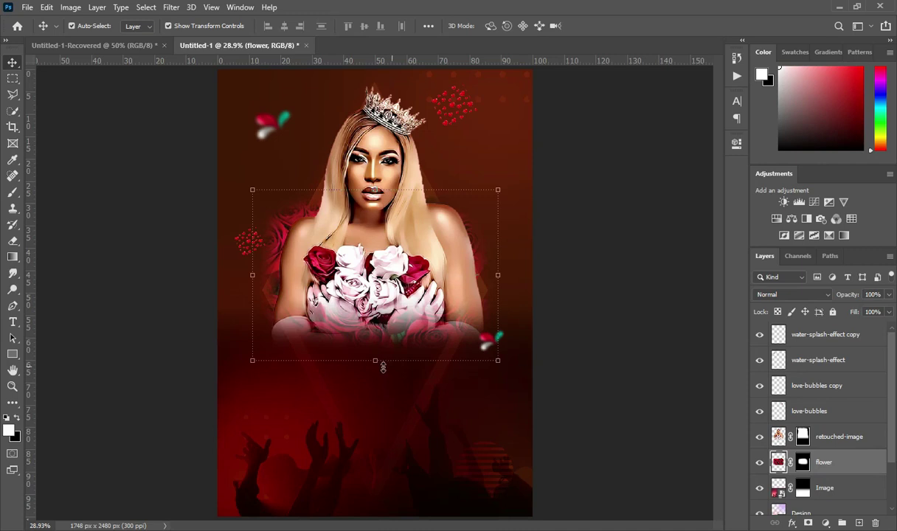
left_click(378, 362)
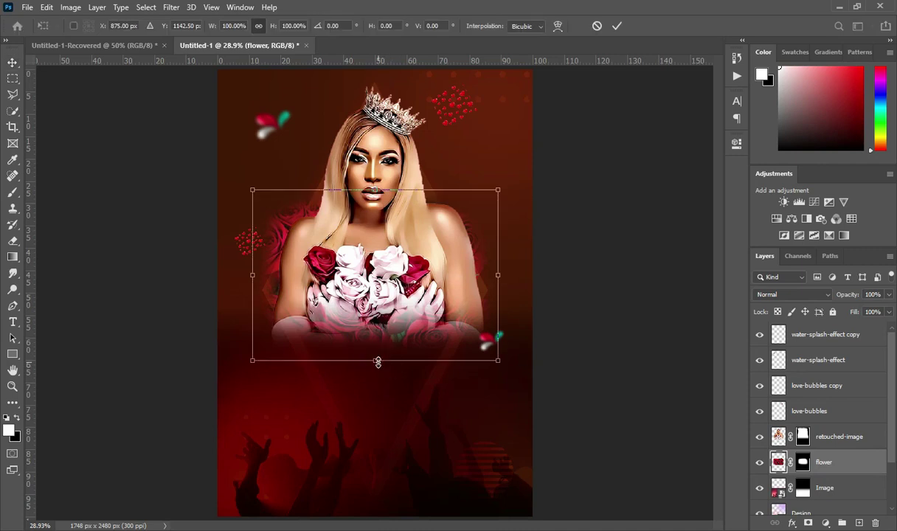
left_click_drag(501, 362, 505, 366)
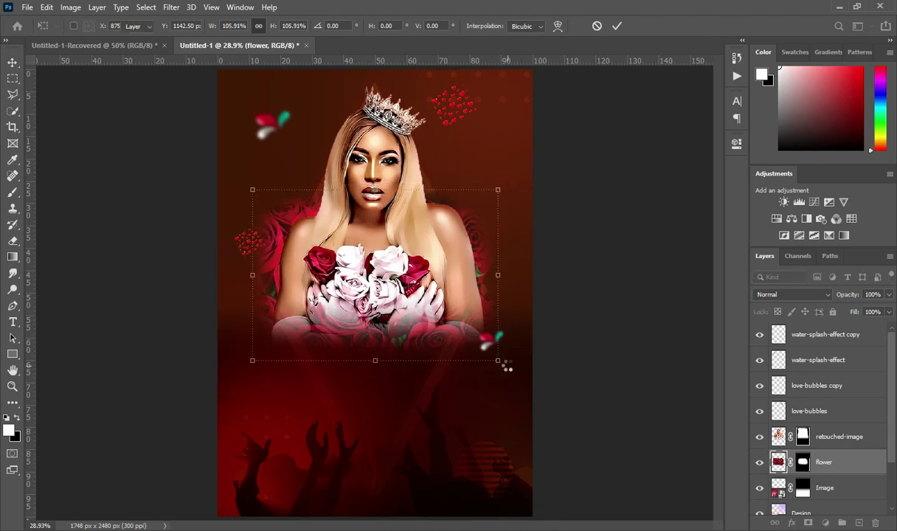
left_click(595, 321)
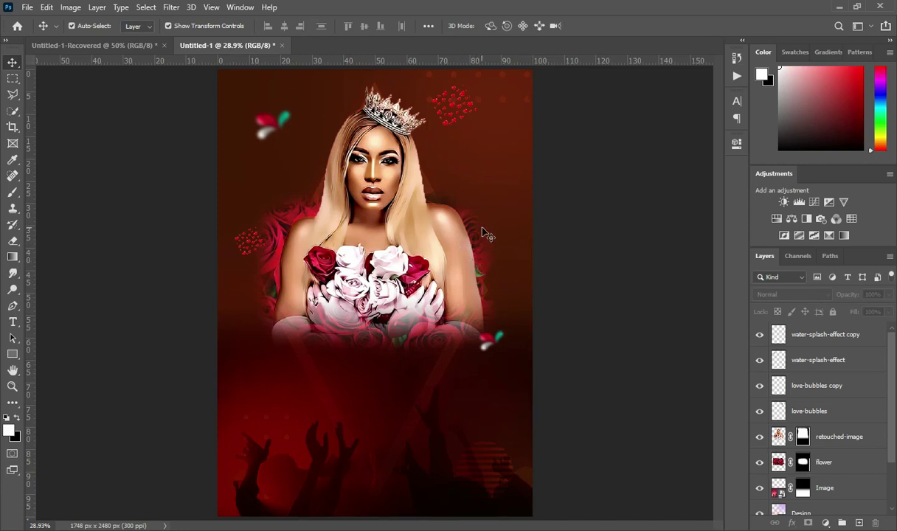
- Fine-tune the vertical position of the flower layer, nudging the roses slightly lower behind the woman
left_click(832, 465)
key("shift+Down")
key("shift+Down")
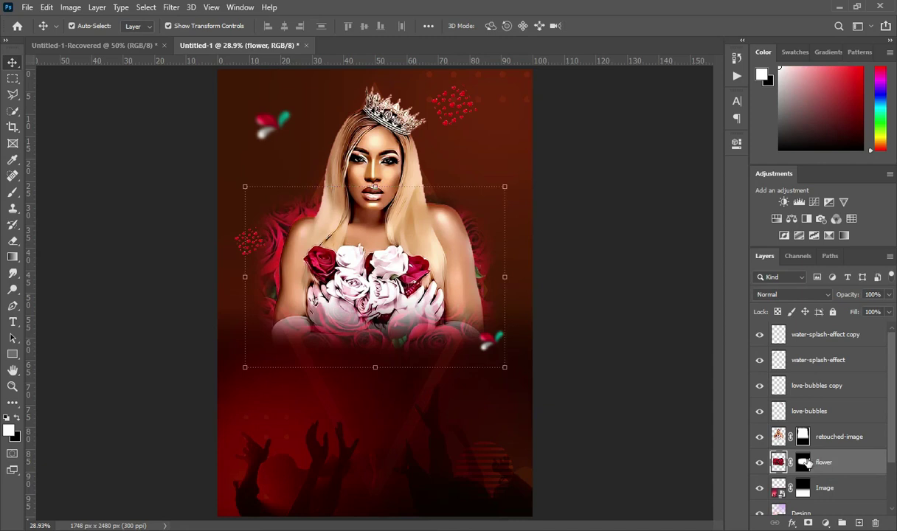
key("Down")
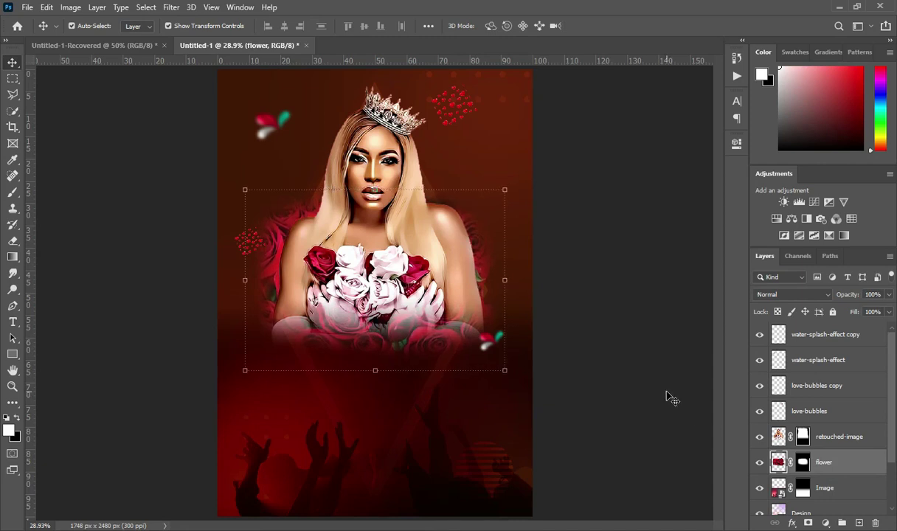
key("shift+Up")
key("shift+Up")
left_click(627, 329)
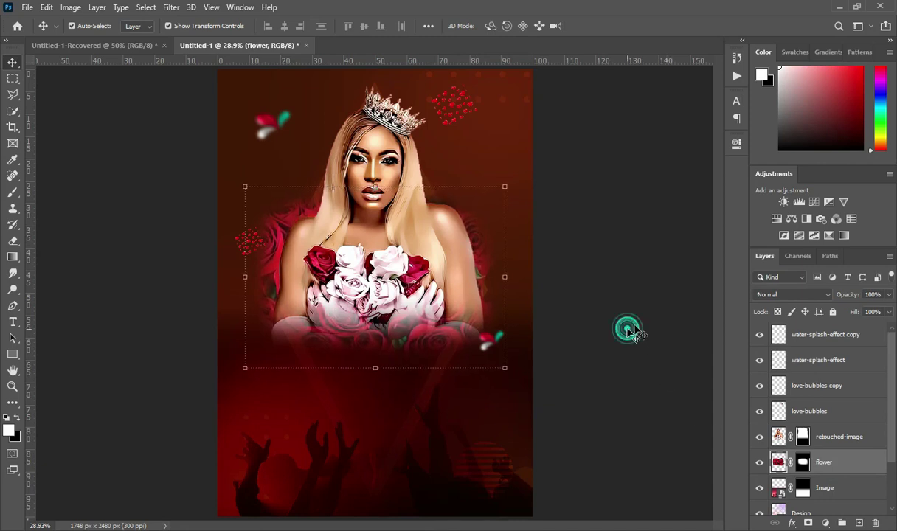
- Place the tears-drop-effect image into the flyer and rasterize its layer
scroll(436, 235, "down", 1)
scroll(369, 221, "up", 1)
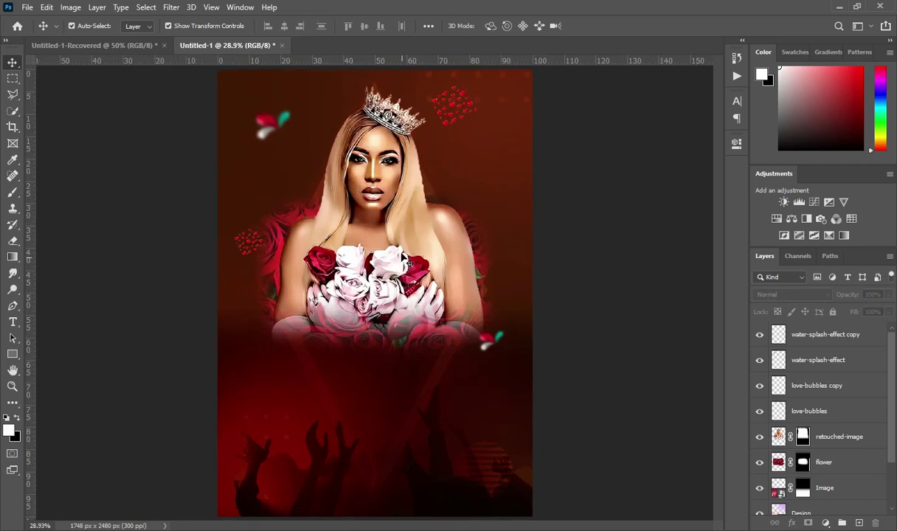
scroll(403, 299, "down", 1)
left_click(554, 291)
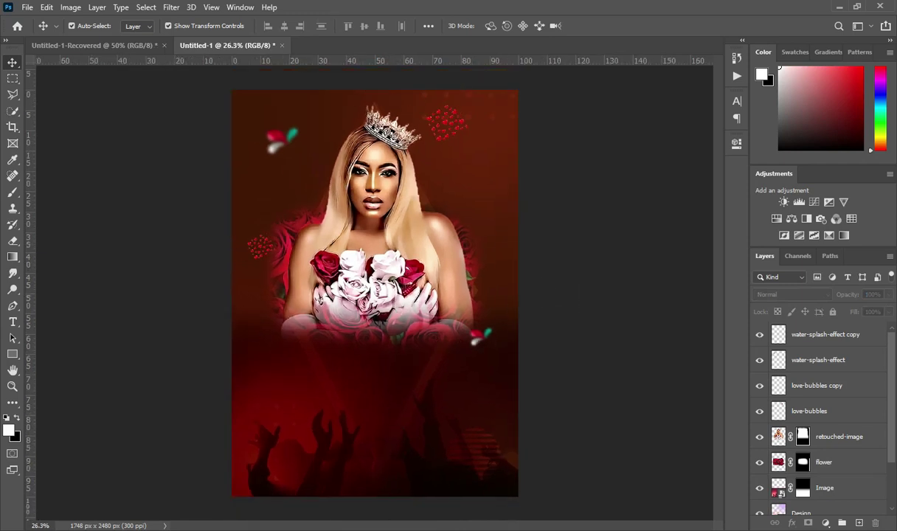
left_click(427, 529)
left_click_drag(726, 204, 140, 280)
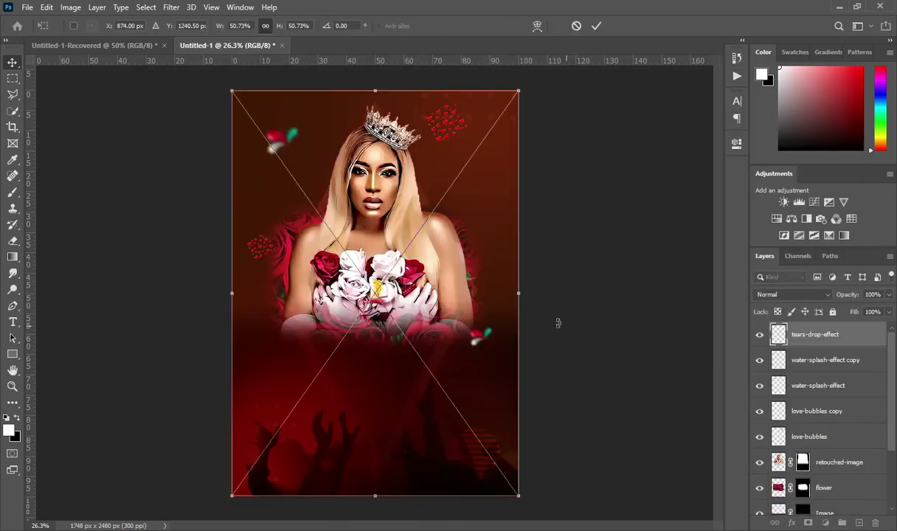
left_click(822, 340)
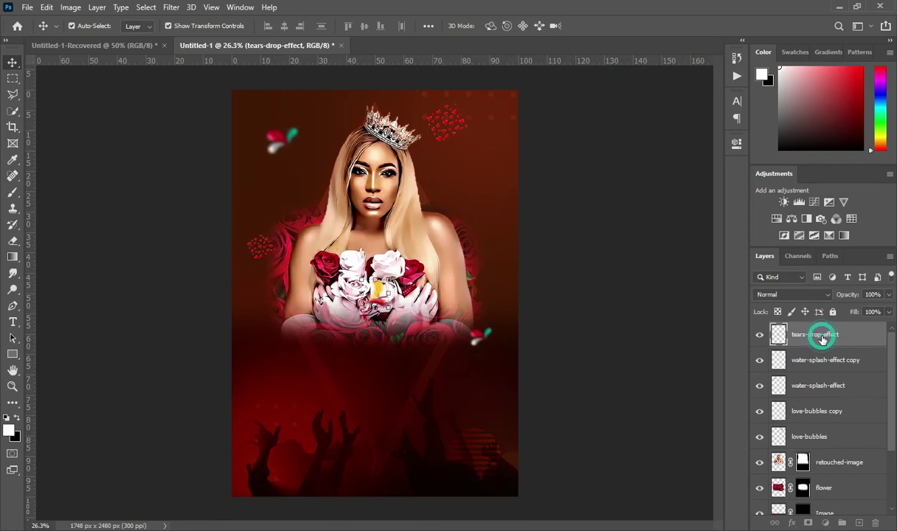
left_click(856, 337)
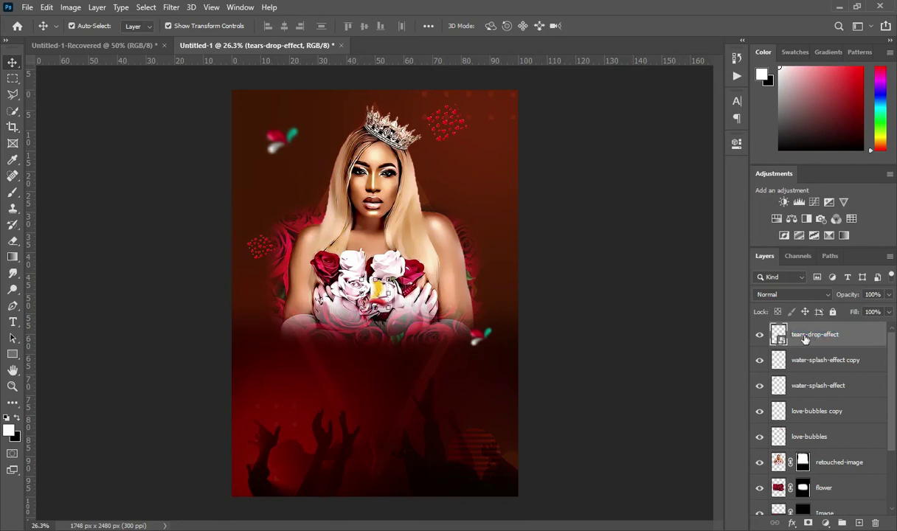
right_click(805, 338)
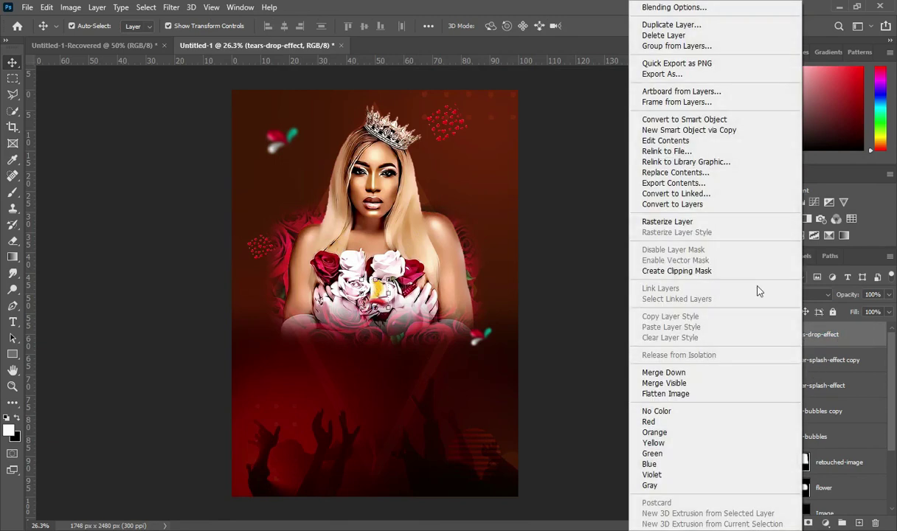
left_click(683, 221)
- Enlarge the tears-drop-effect layer to about 143.86% and move it beside the woman's face, below the upper-right heart cluster
left_click_drag(376, 292, 472, 176)
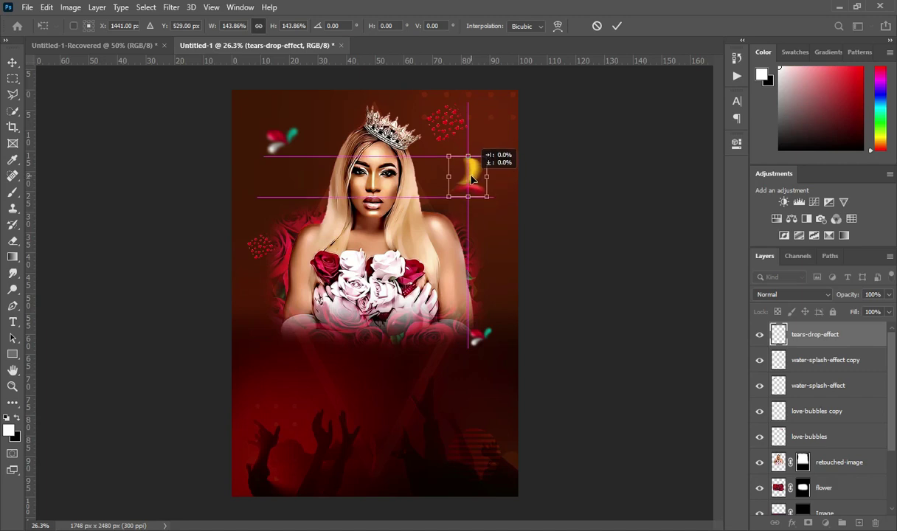
left_click_drag(471, 179, 469, 182)
left_click(617, 25)
left_click(595, 136)
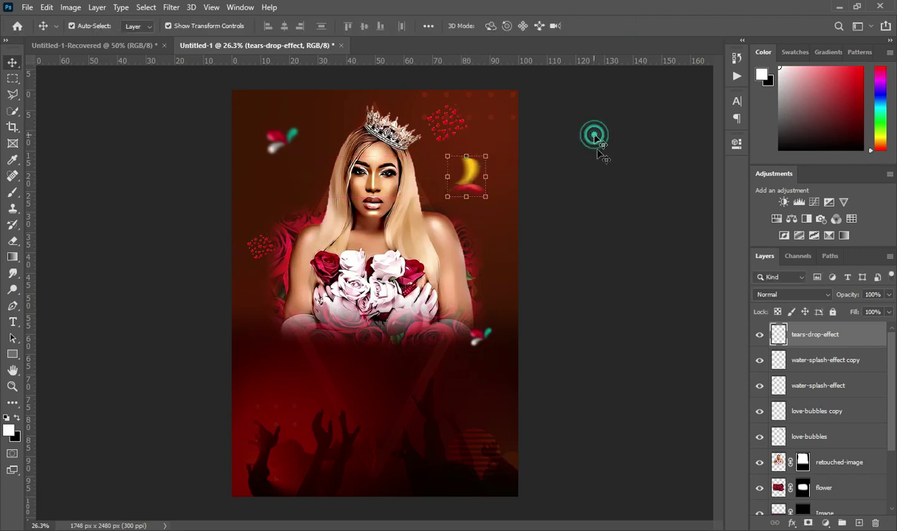
- Paint white on the flower layer mask to reveal more roses beside the woman's right-hand shoulder in the picture
left_click(842, 493)
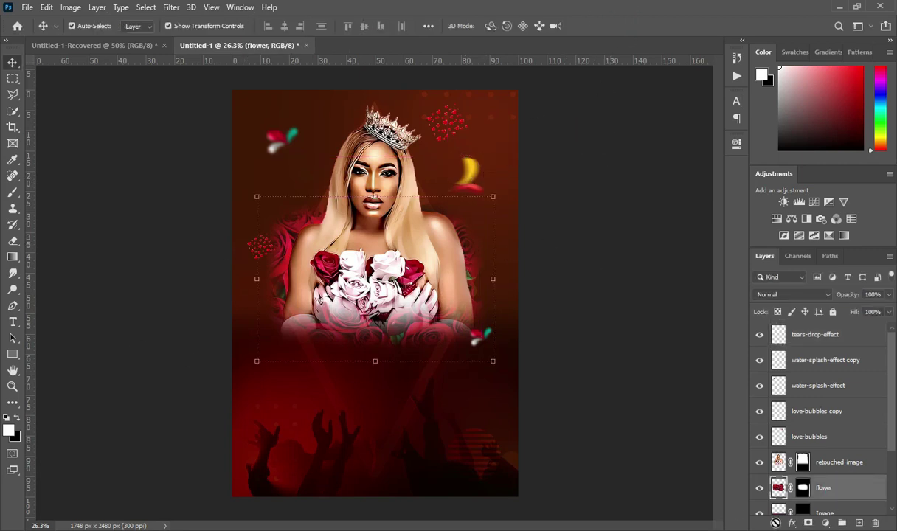
left_click(803, 488)
left_click(13, 192)
left_click(59, 191)
left_click(463, 225)
key("x")
mouse_move(464, 228)
left_mouse_down()
mouse_move(437, 214)
mouse_move(455, 255)
left_mouse_up()
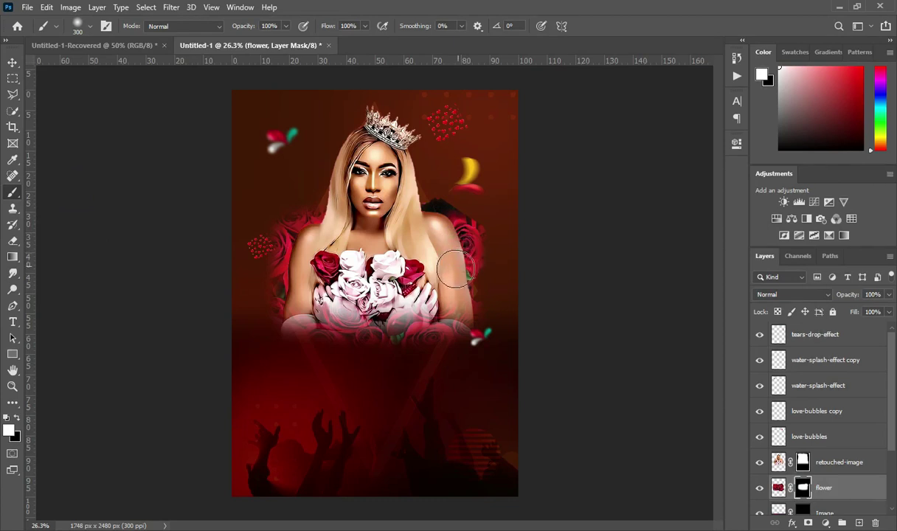
- Paint black on the flower layer mask to hide the excess dark foliage above the same shoulder
key("x")
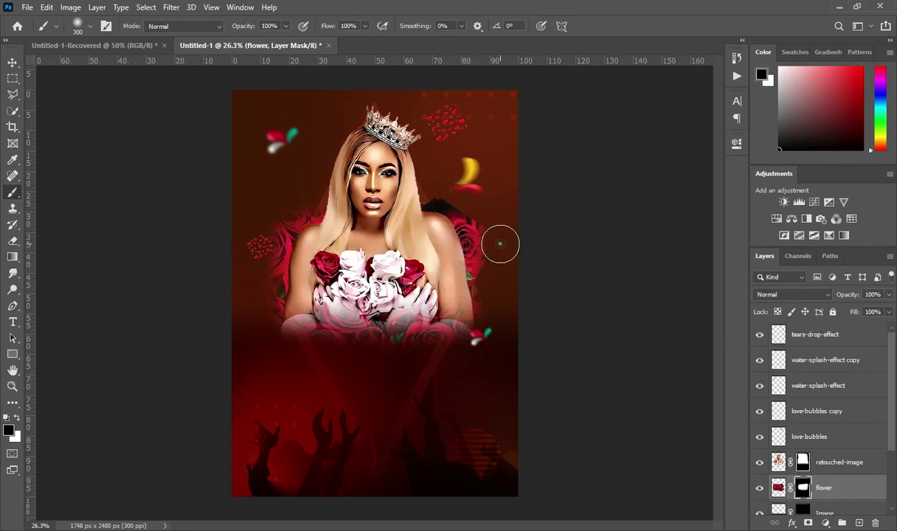
left_click(431, 184)
left_click(486, 211)
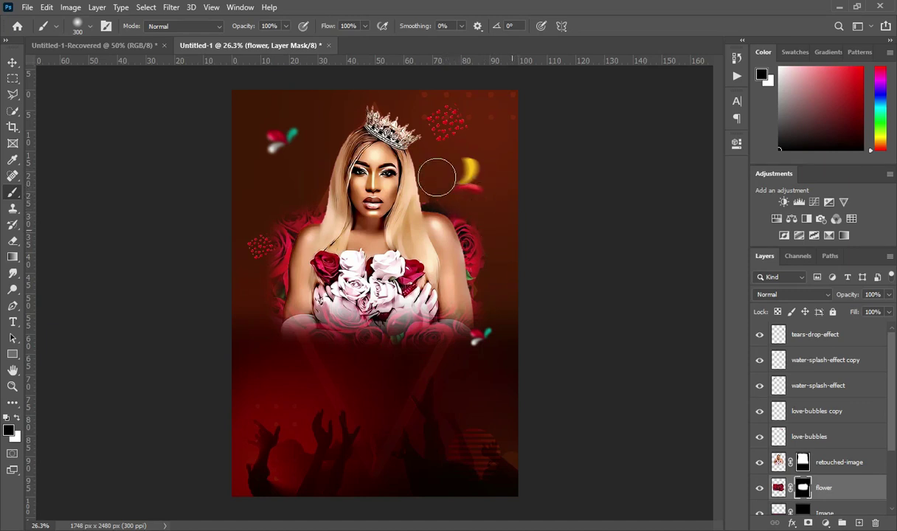
left_click(15, 63)
left_click(561, 237)
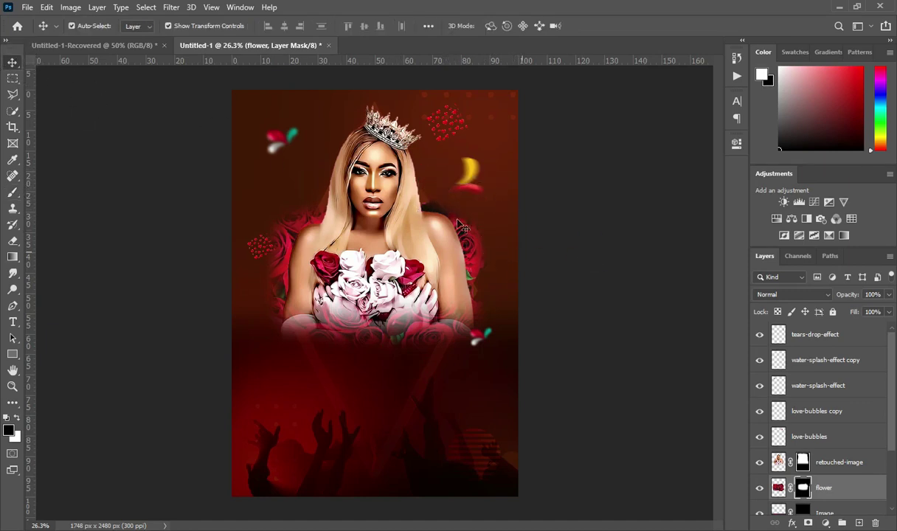
- Enlarge the flower layer to about 106.06% and shift the roses slightly right behind the woman
left_click(829, 488)
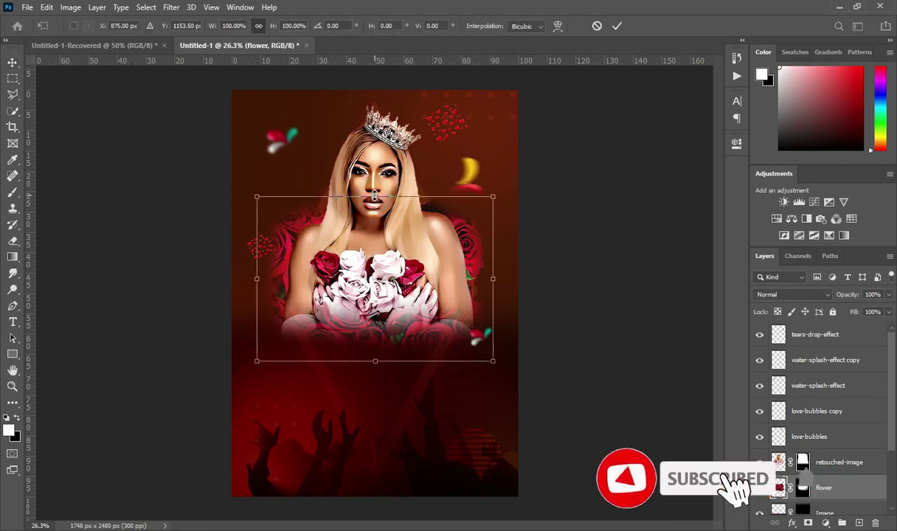
mouse_move(375, 198)
left_mouse_down()
mouse_move(377, 176)
mouse_move(385, 186)
left_mouse_up()
key("Right")
key("Right")
key("Right")
key("Right")
key("Right")
key("Right")
key("Right")
key("Right")
key("Right")
key("Left")
key("Left")
key("Left")
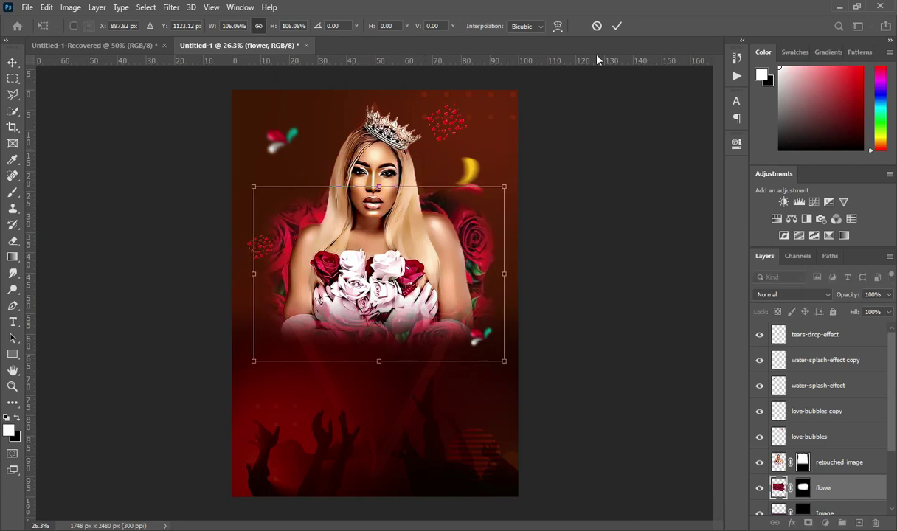
left_click(617, 25)
- Paint the flower layer mask with white to reveal the roses below the bouquet, and soften their lower edge with black
left_click(803, 487)
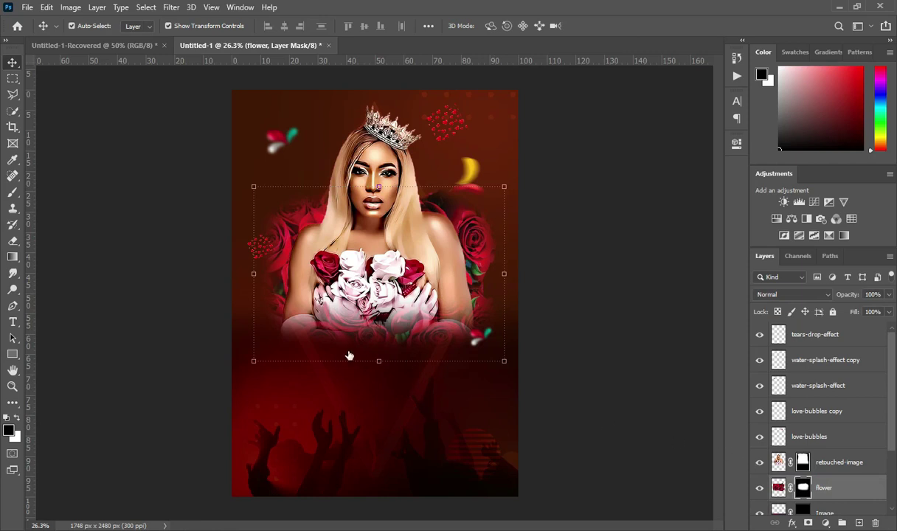
key("b")
key("x")
mouse_move(318, 333)
left_mouse_down()
mouse_move(347, 319)
mouse_move(425, 312)
mouse_move(421, 296)
left_mouse_up()
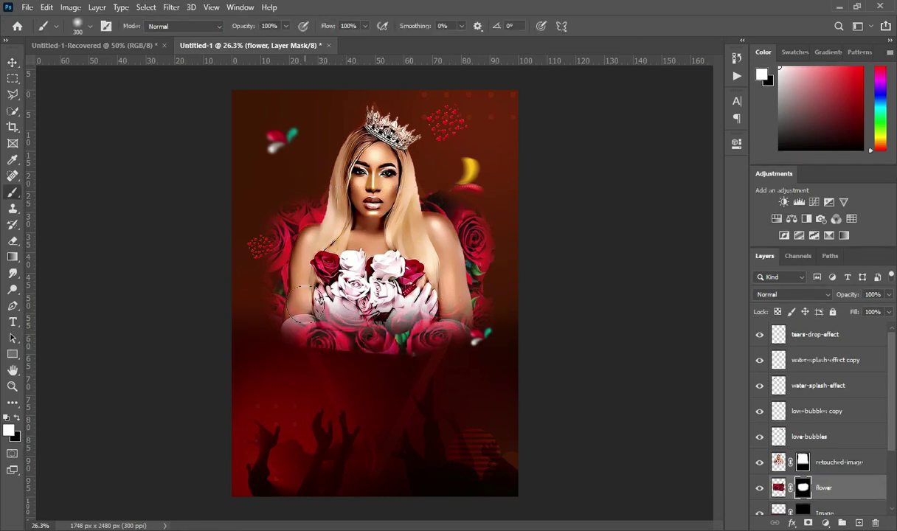
key("x")
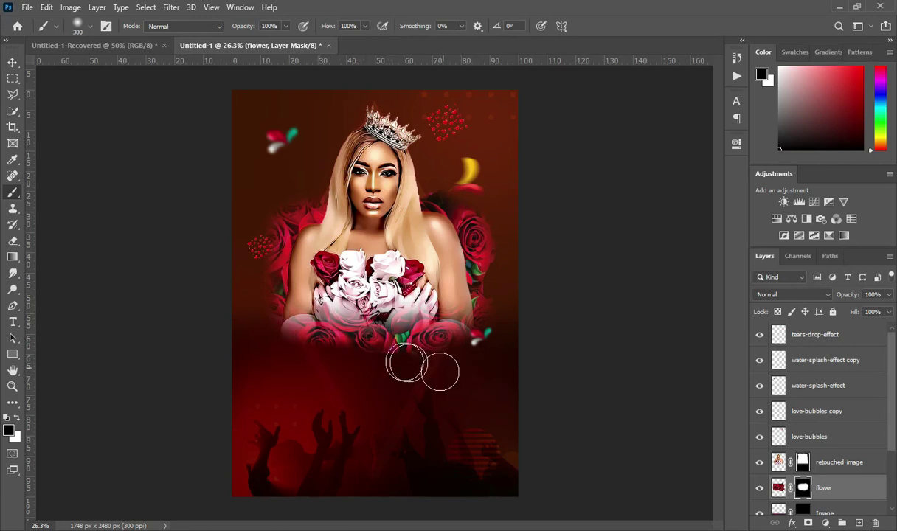
- Shrink the tears-drop-effect layer to about 88.49% and reposition it closer beneath the upper heart cluster
left_click(12, 62)
left_click(73, 174)
mouse_move(476, 163)
left_mouse_down()
mouse_move(478, 154)
mouse_move(474, 177)
left_mouse_up()
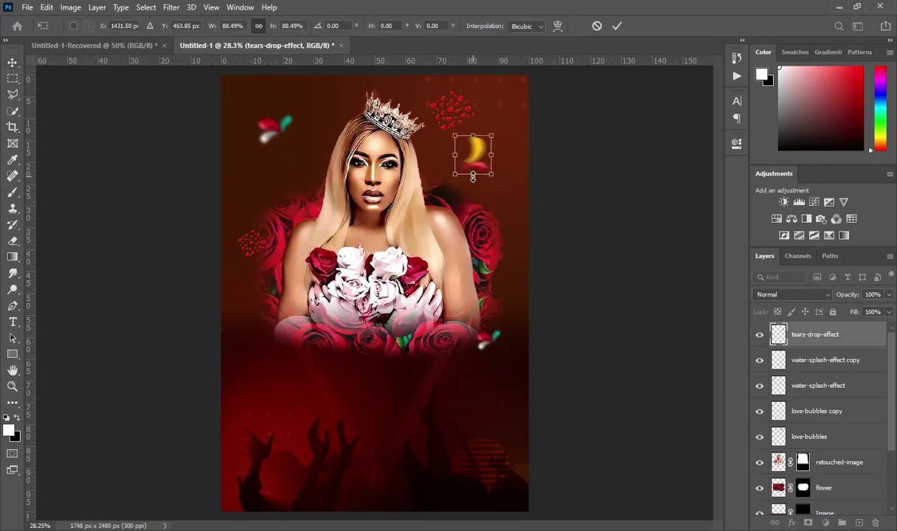
key("Return")
left_click(635, 209)
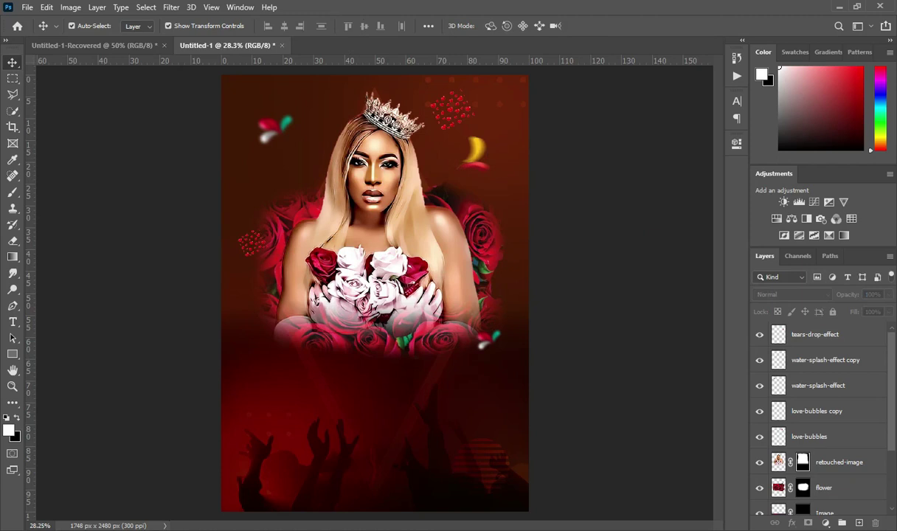
- Place the Lights 1 image, rotated 90° and scaled to about 215.43%, so it covers the whole flyer
key("alt+Tab")
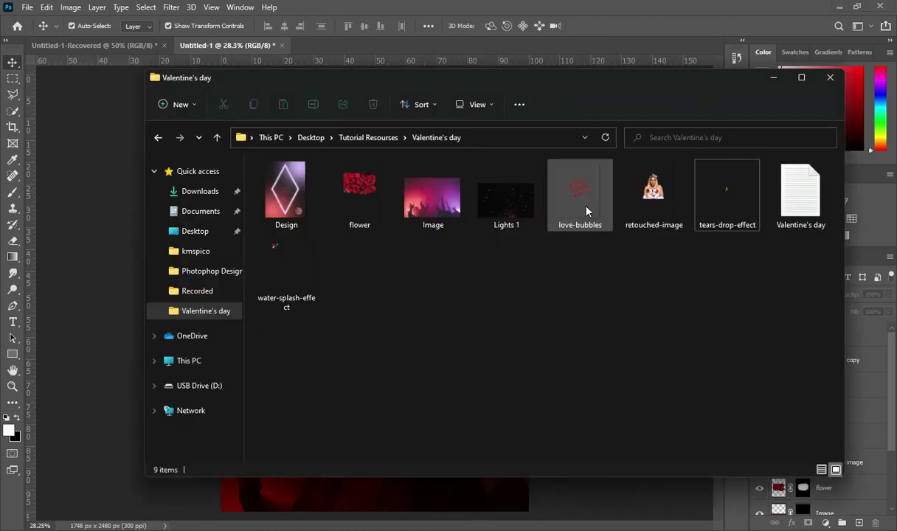
left_click(509, 210)
left_click_drag(507, 207, 129, 310)
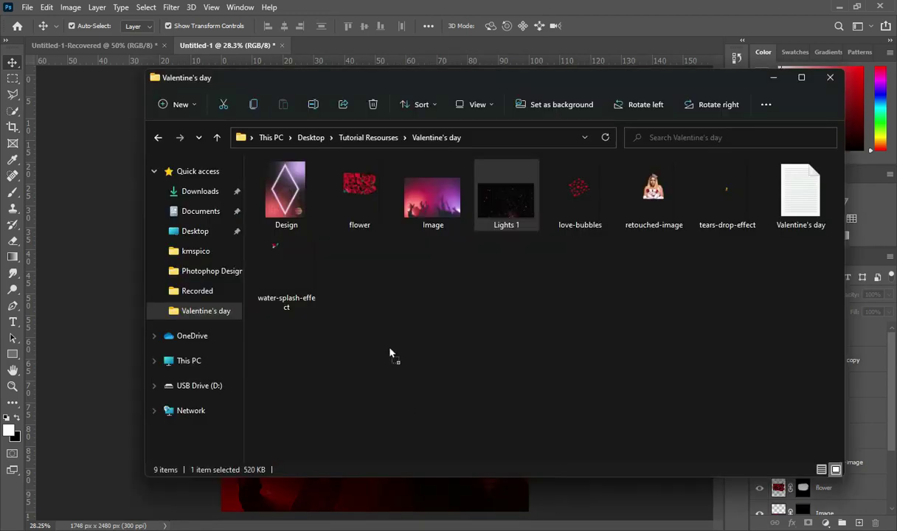
left_click_drag(391, 355, 109, 292)
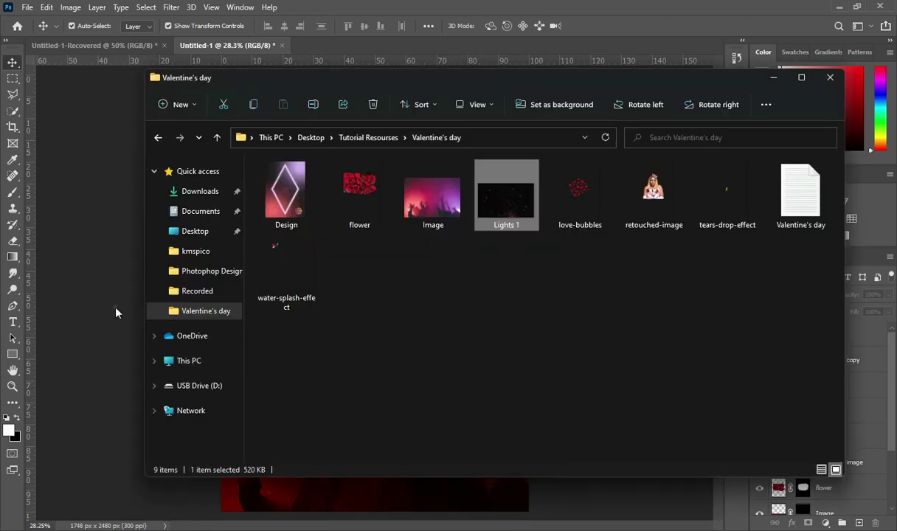
left_click_drag(502, 209, 447, 399)
left_click_drag(443, 295, 533, 294)
left_click_drag(296, 293, 199, 280)
scroll(297, 252, "down", 1)
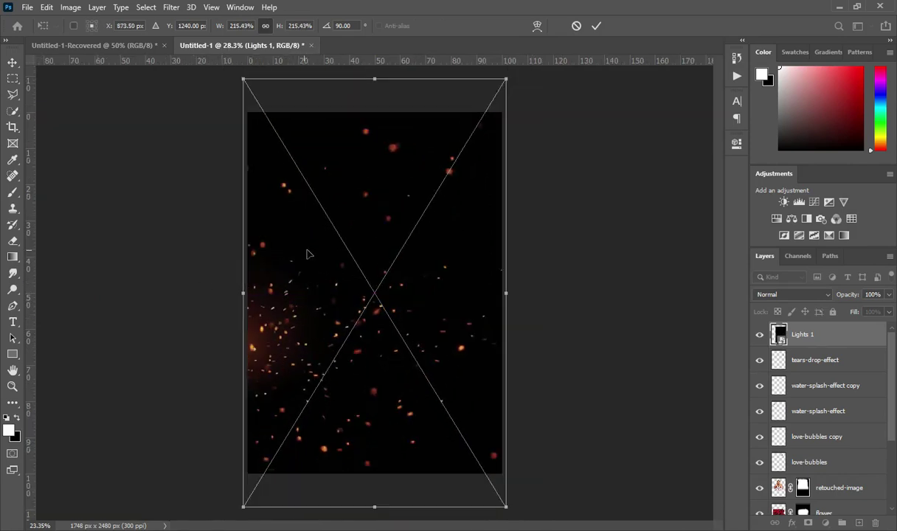
left_click(598, 25)
- Apply a Gaussian Blur with a radius of 12.5 pixels to the Lights 1 layer
scroll(323, 104, "up", 1)
left_click(172, 7)
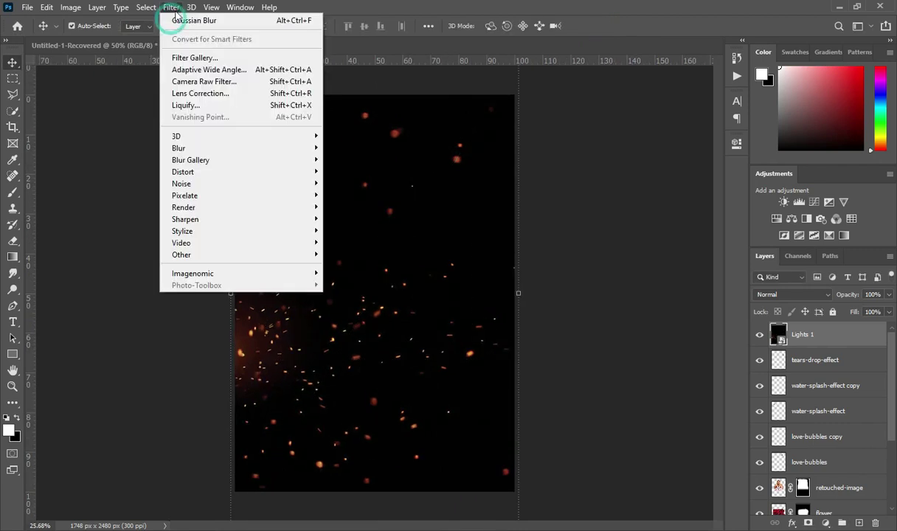
left_click(204, 22)
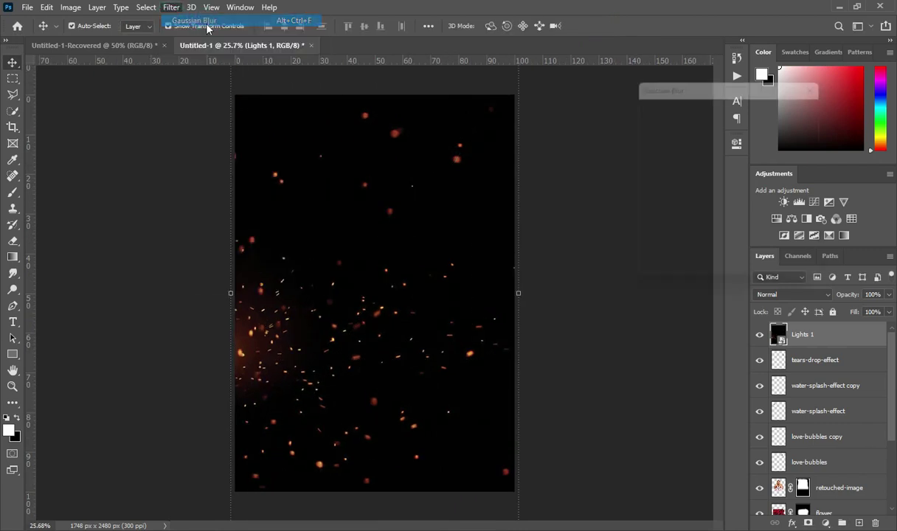
left_click_drag(689, 279, 691, 279)
left_click(802, 107)
- Set the Lights 1 layer's blend mode to Screen and review its Gaussian Blur settings
left_click(795, 294)
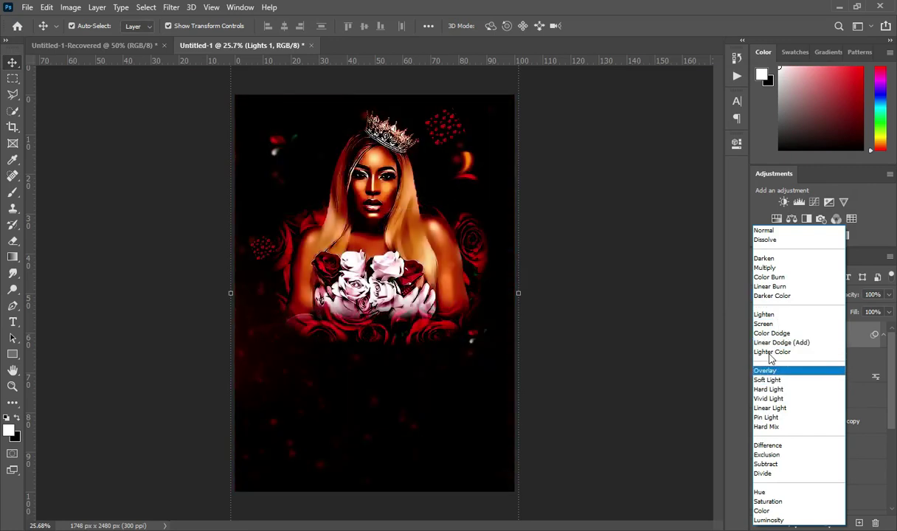
left_click(765, 324)
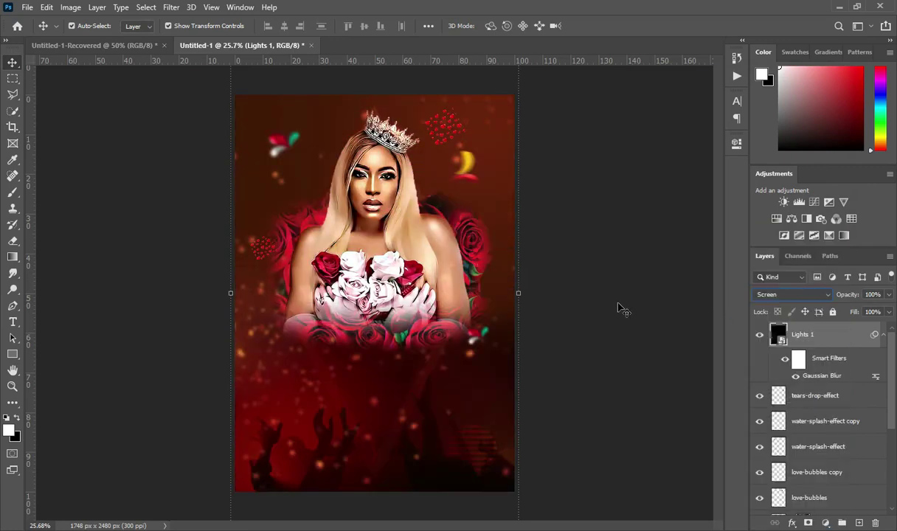
double_click(815, 375)
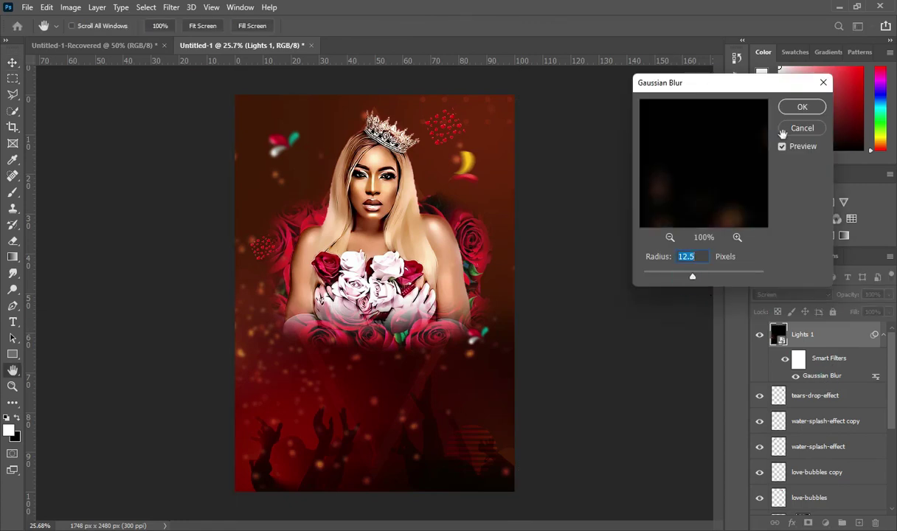
key("Return")
- Group all layers from Lights 1 down to Color Fill 1, leaving out the Background
left_click(883, 334)
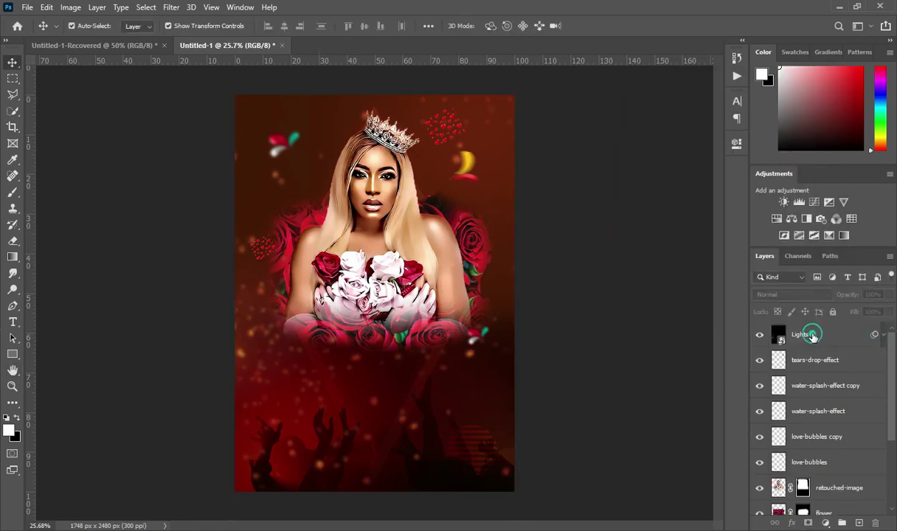
left_click(812, 336)
scroll(804, 406, "down", 3)
left_click(841, 488)
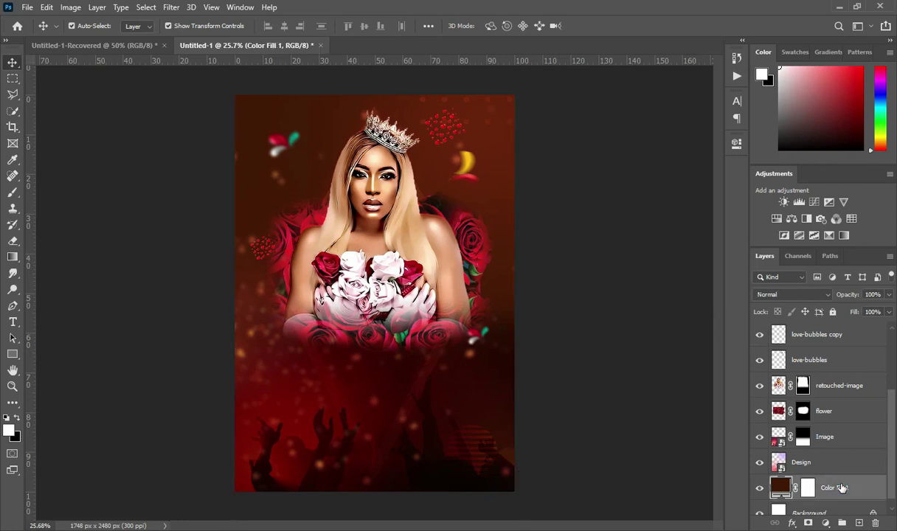
scroll(839, 443, "up", 3)
left_click(824, 338, "shift")
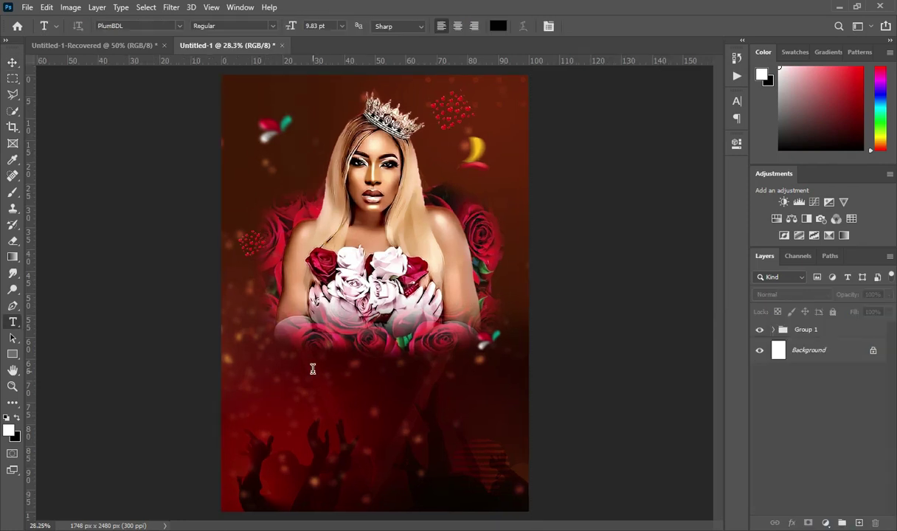
- Start a text object below the bouquet using the Magnificiens font at 13 pt
left_click(313, 369)
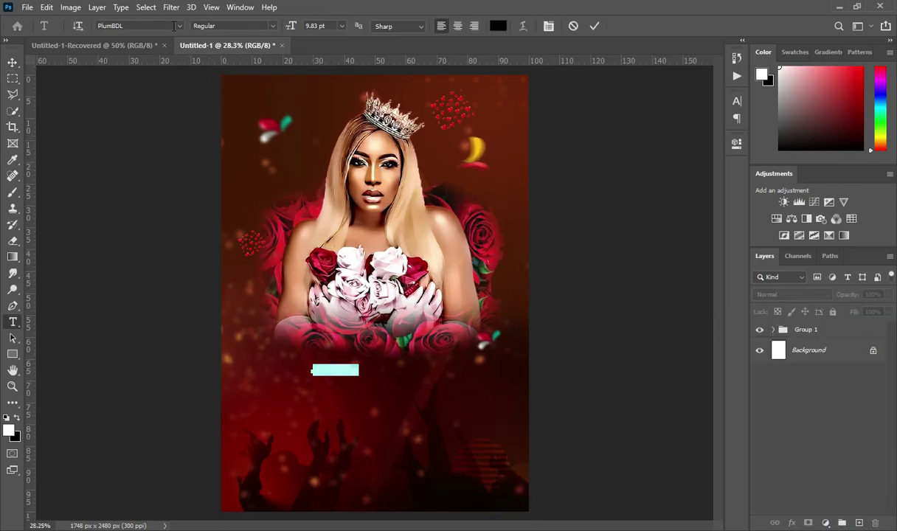
left_click(179, 27)
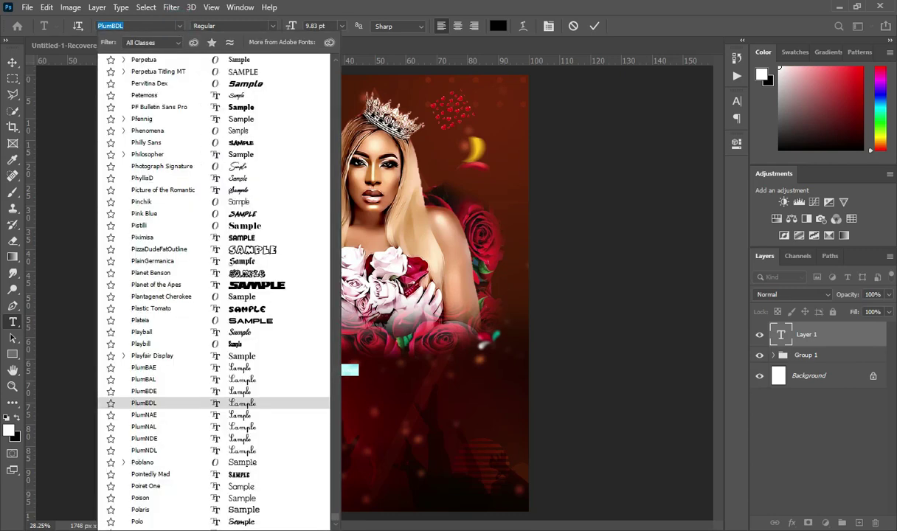
type("magni")
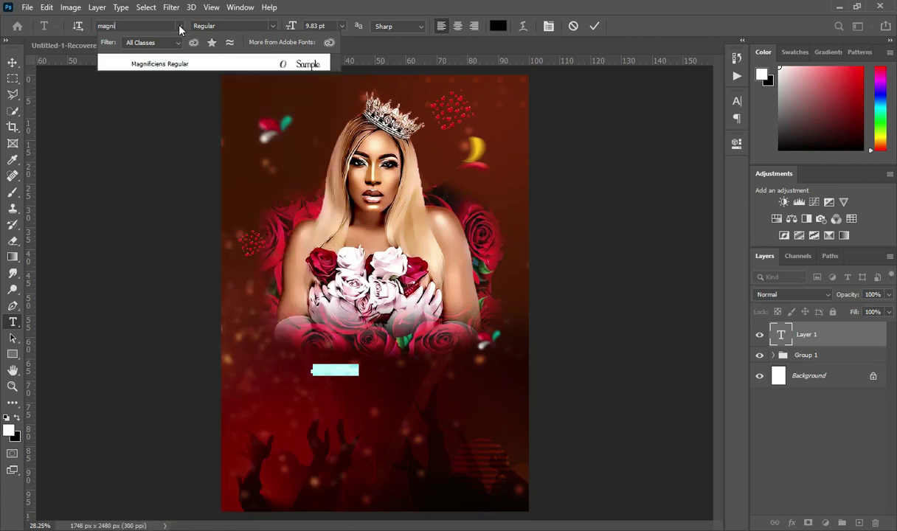
left_click(170, 67)
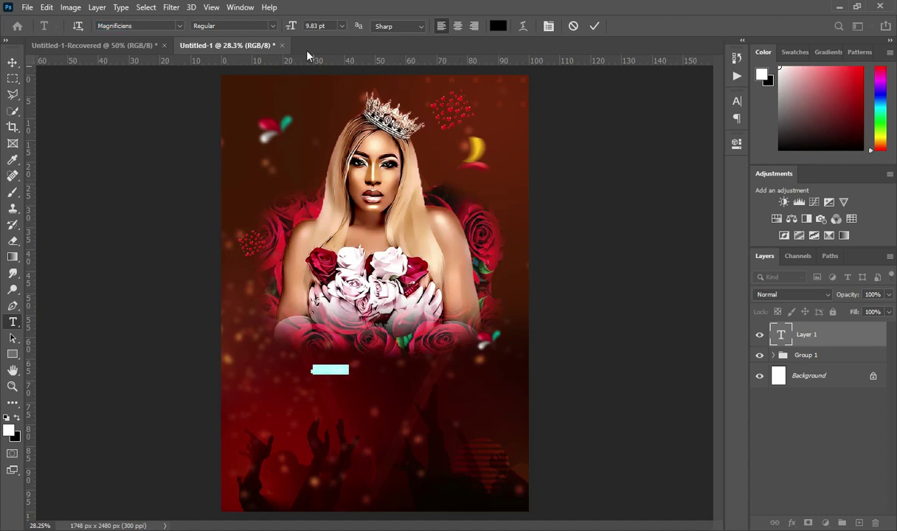
left_click_drag(292, 24, 293, 27)
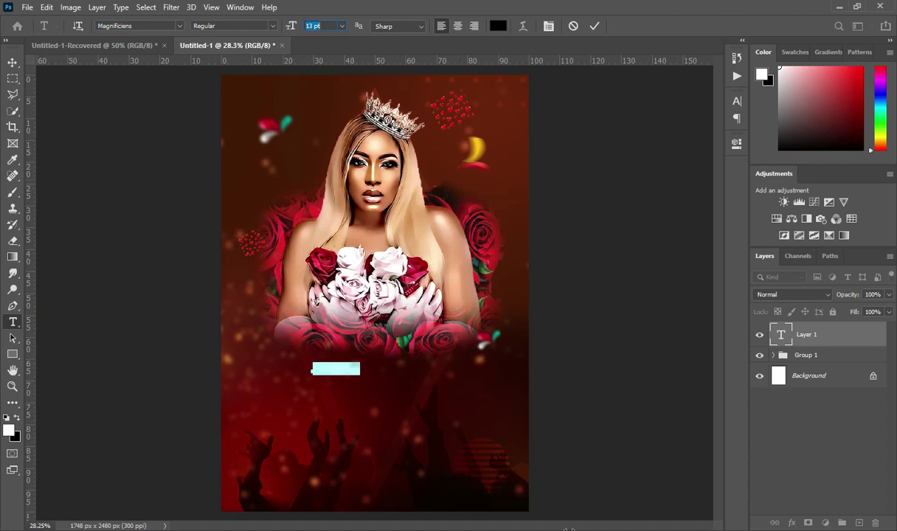
- Copy the word "Happy" from the Valentine's day note in Notepad into the new text object in Photoshop
left_click(569, 530)
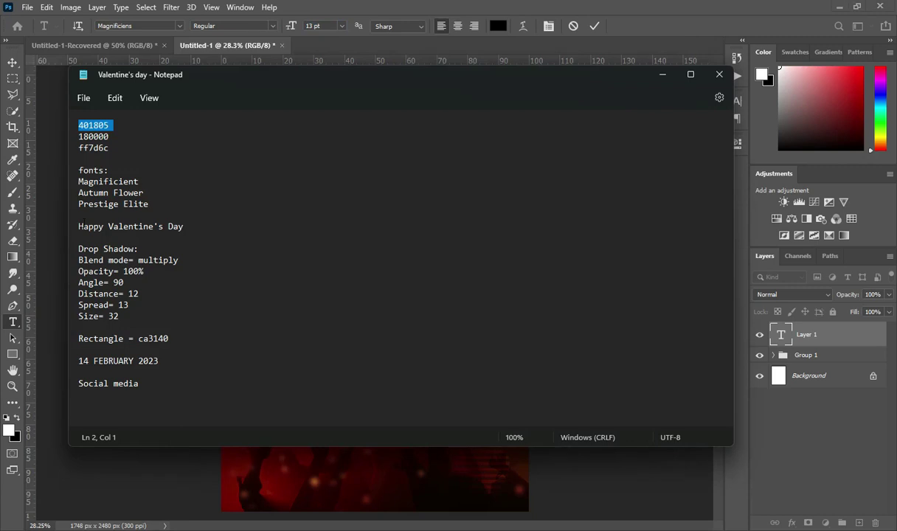
left_click_drag(79, 227, 100, 227)
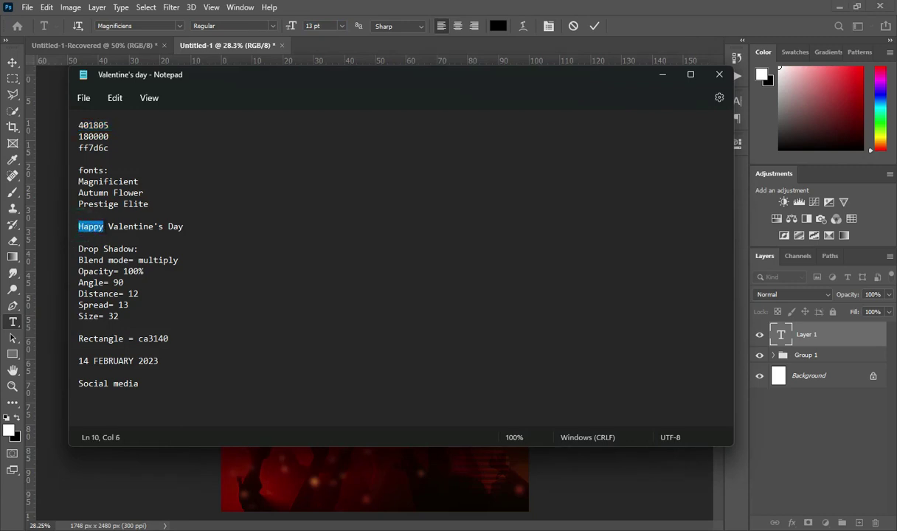
left_click(663, 74)
key("ctrl+v")
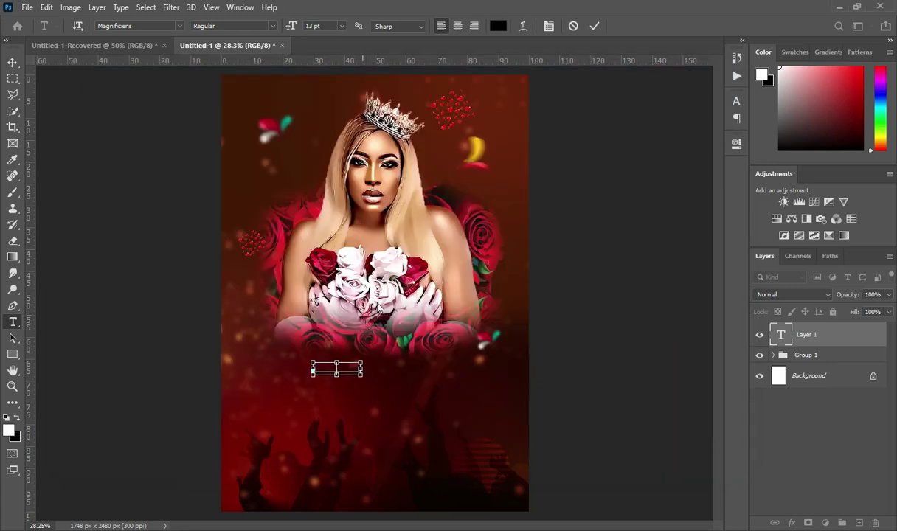
left_click(595, 27)
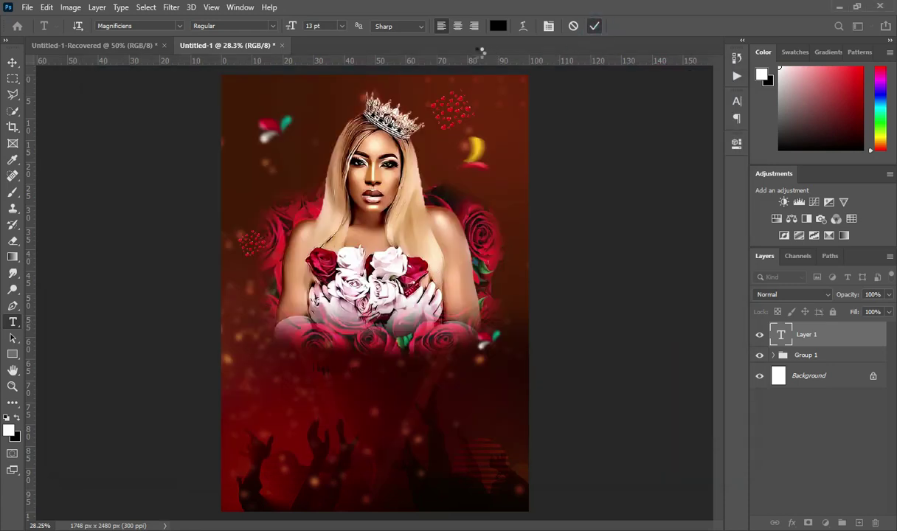
- Set the Happy text's color to white (ffffff)
left_click(498, 28)
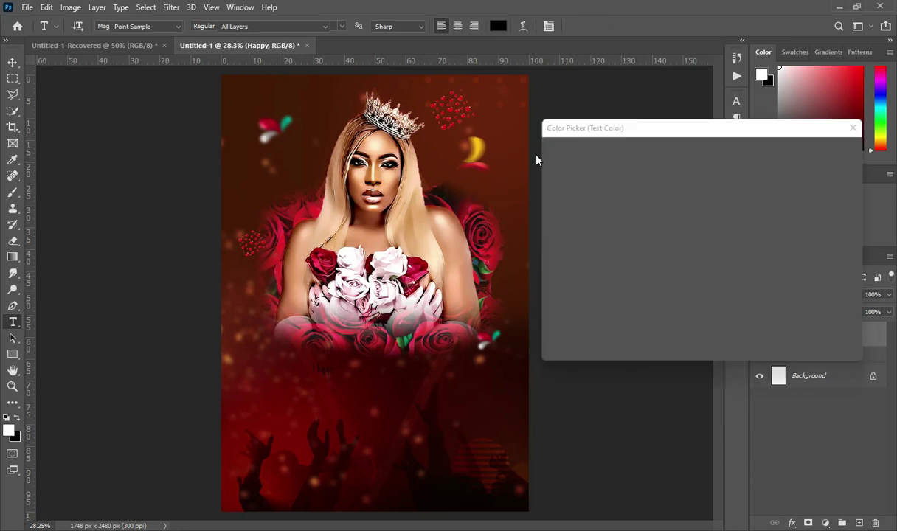
left_click(545, 156)
left_click(817, 150)
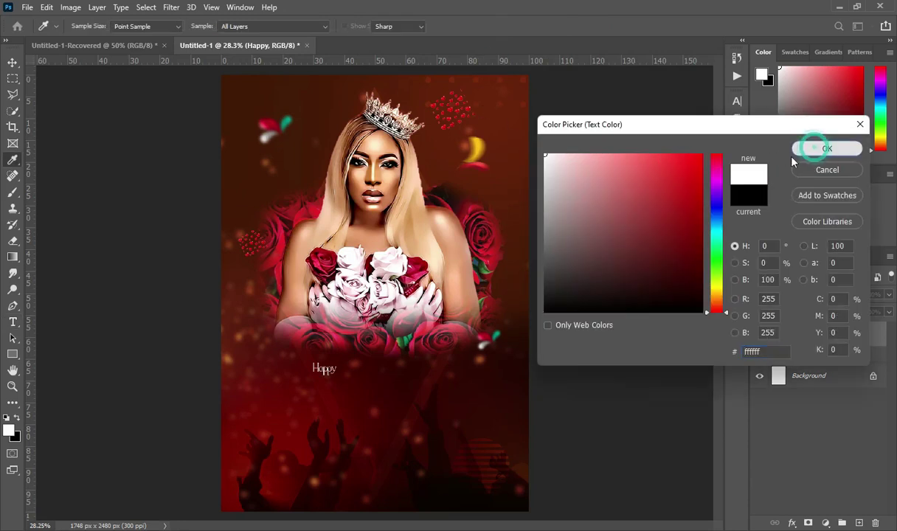
- Scale the Happy text to about 378.72% and center it roughly beneath the roses
left_click(14, 61)
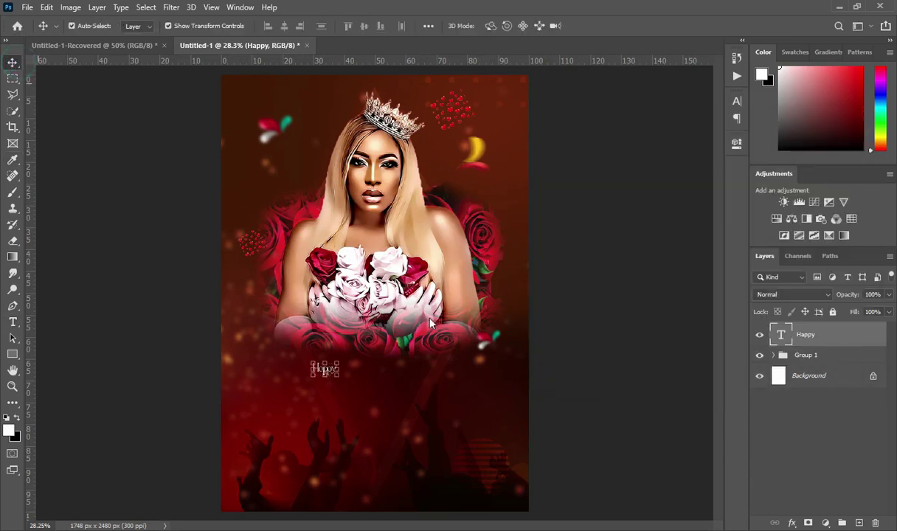
key("ctrl+t")
scroll(341, 369, "up", 3)
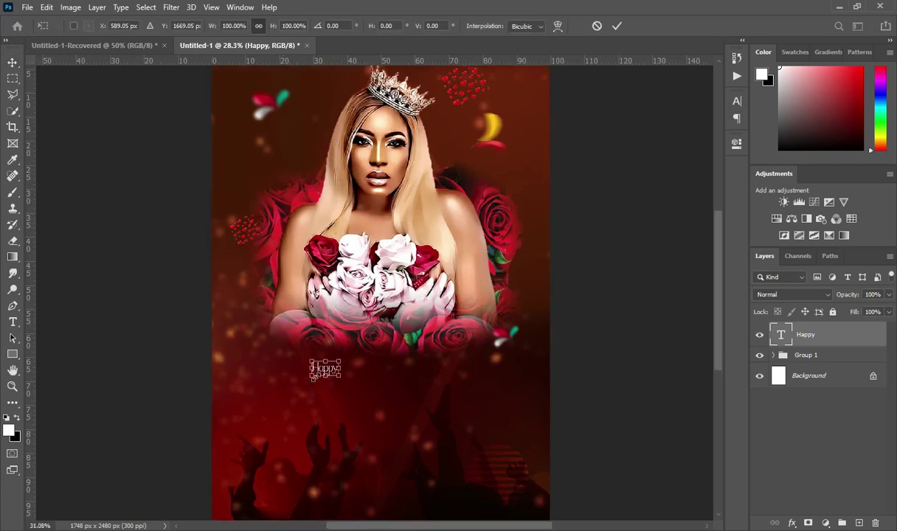
left_click_drag(356, 361, 483, 362)
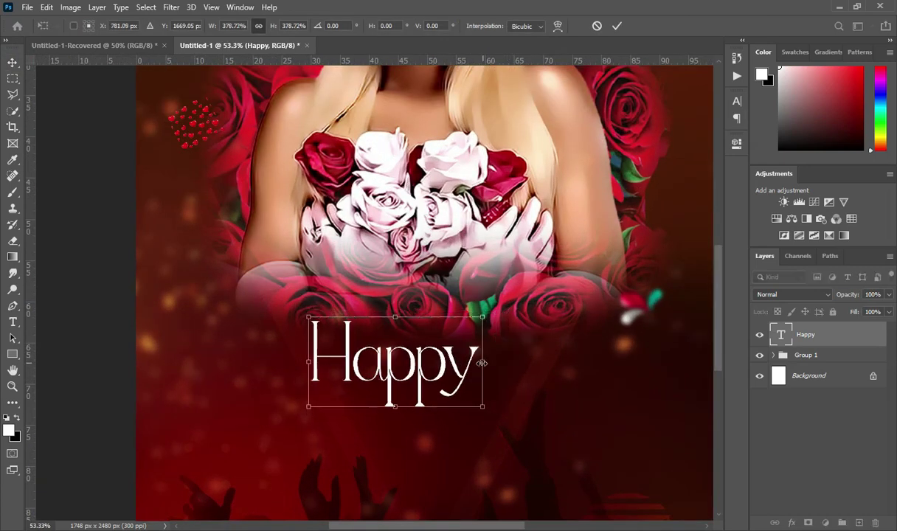
left_click_drag(389, 369, 472, 364)
key("Return")
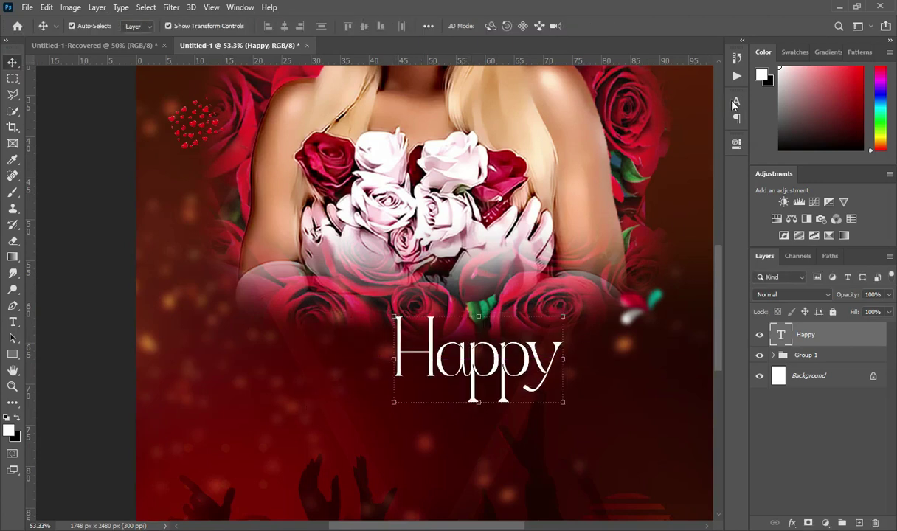
- Format the Happy text with Faux Bold and All Caps, and set its size to 31 pt
key("ctrl+t")
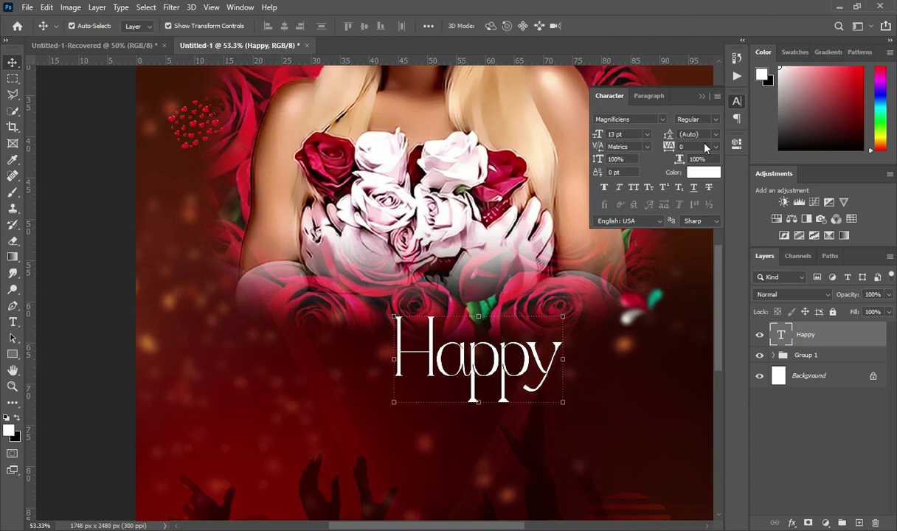
key("t")
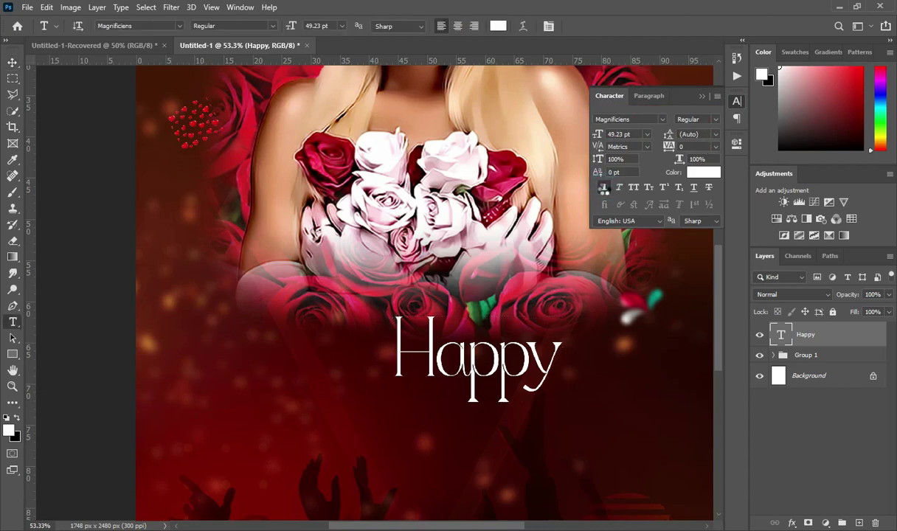
left_click(605, 189)
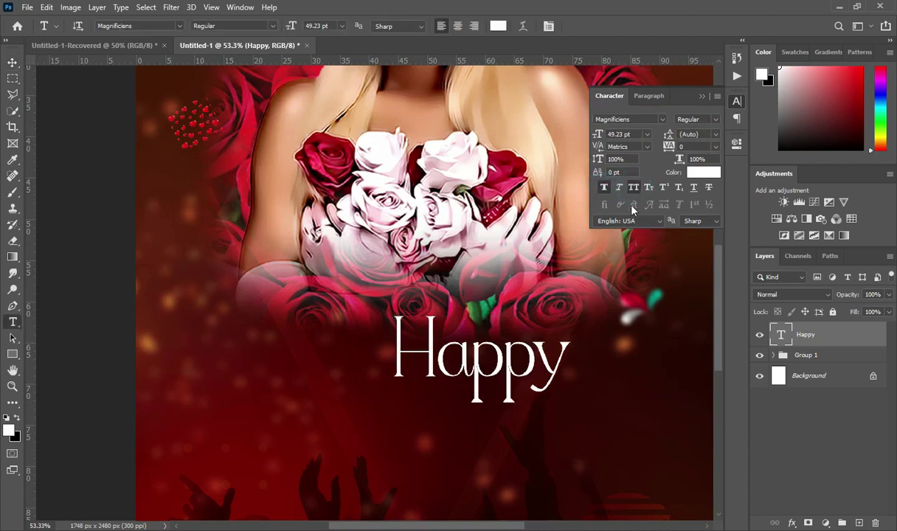
key("ctrl+shift+k")
left_click_drag(599, 137, 558, 129)
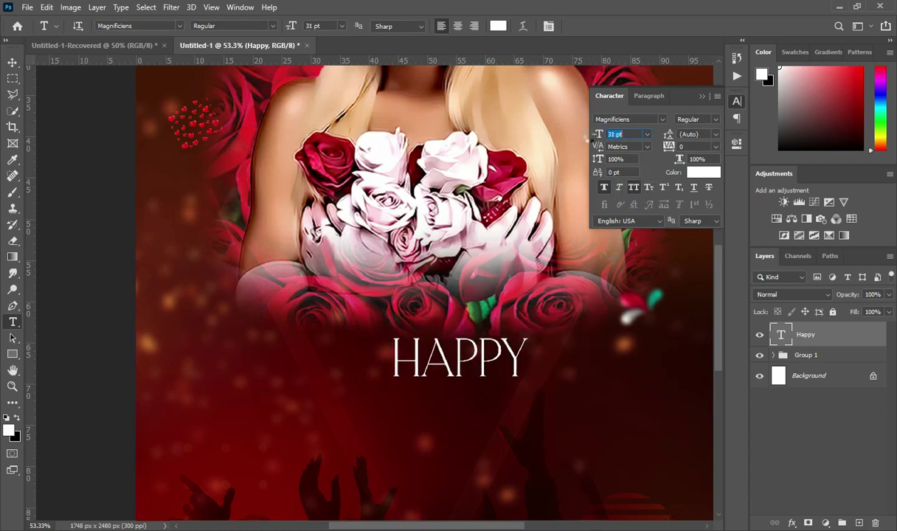
left_click(699, 96)
- Scale the HAPPY text down to about 22.98 pt
scroll(307, 269, "down", 5)
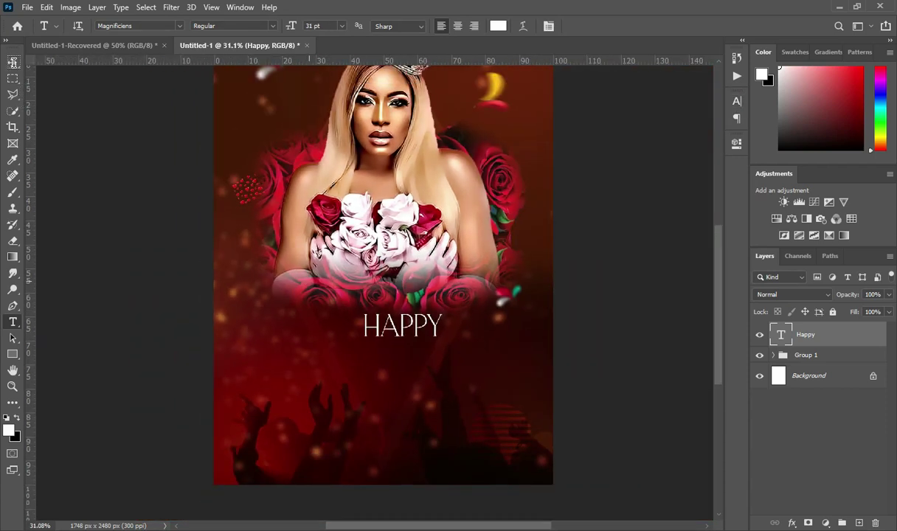
key("v")
left_click_drag(445, 326, 427, 326)
key("Return")
- Start a second text object below HAPPY and set its font to Autumn Flowers
key("t")
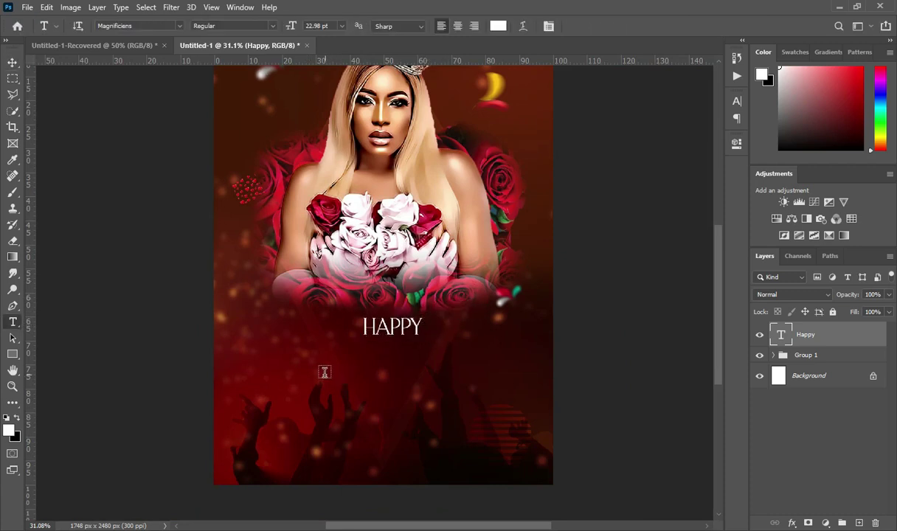
left_click(284, 364)
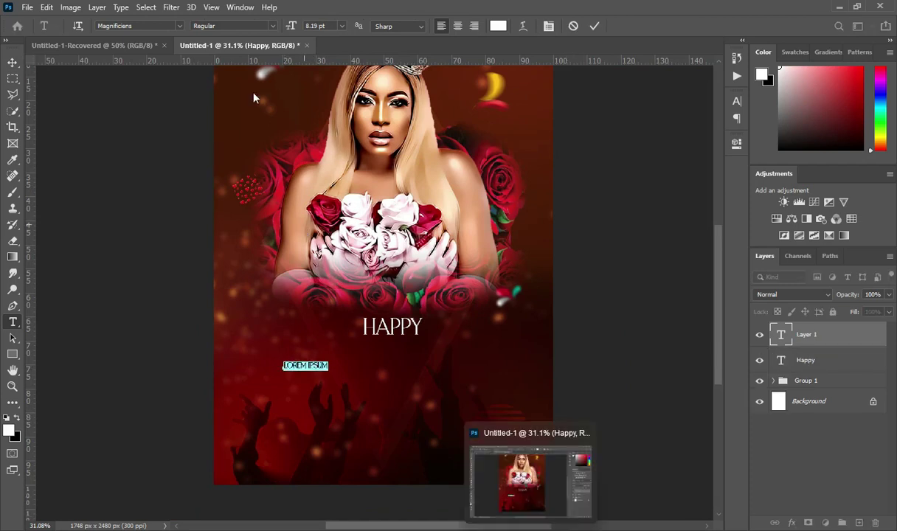
left_click(178, 26)
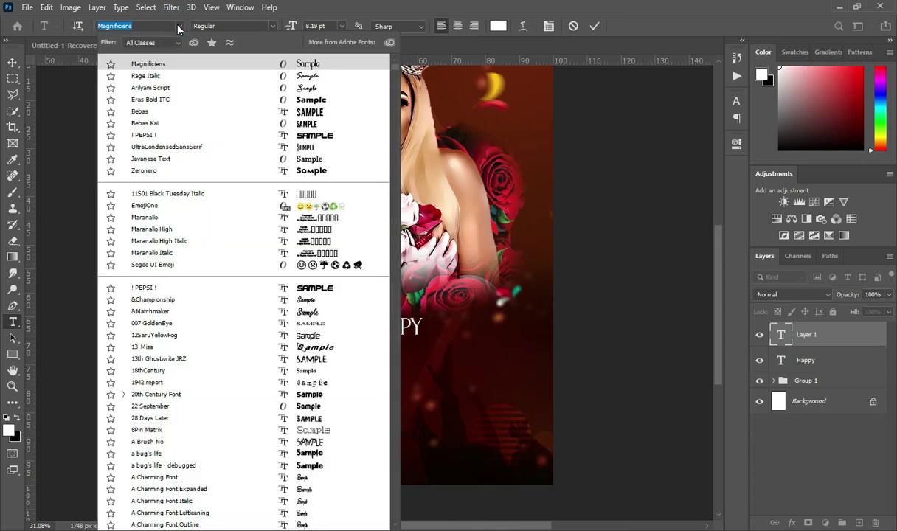
type("autumn")
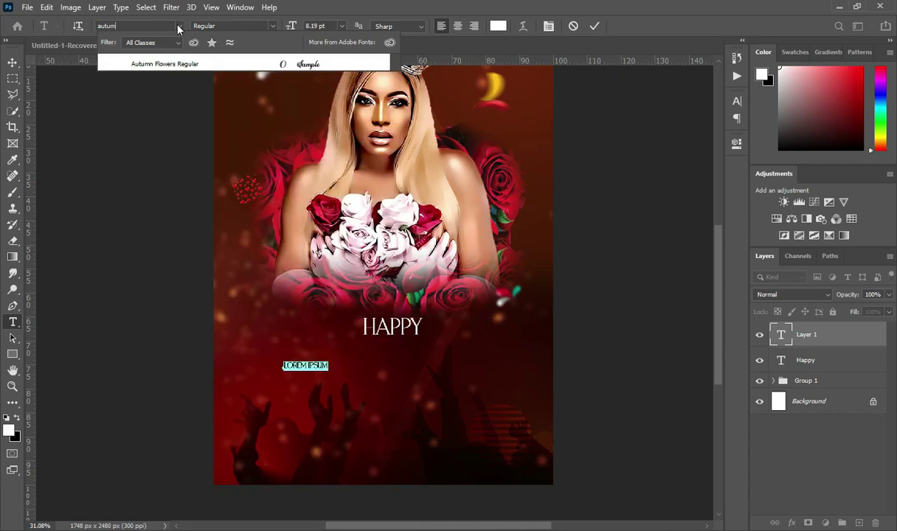
key("Escape")
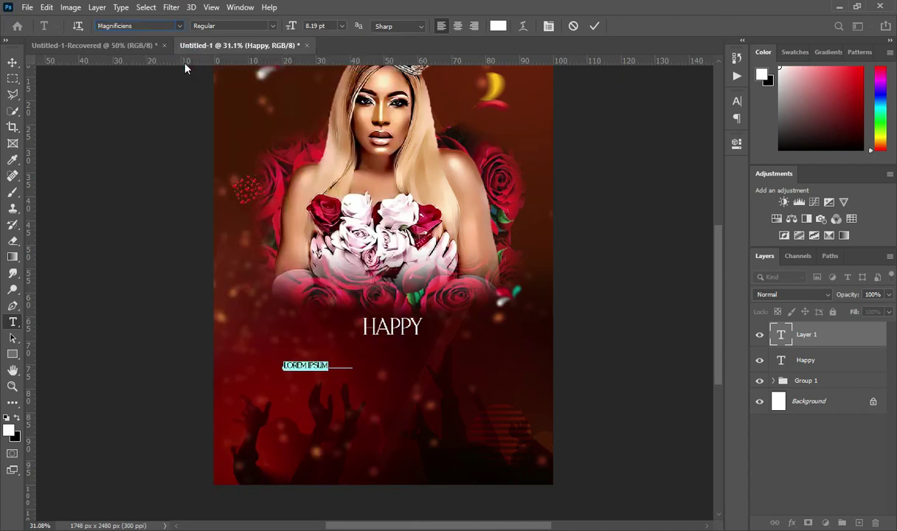
- Turn off All Caps for the new Autumn Flowers text
left_click(737, 101)
left_click(634, 188)
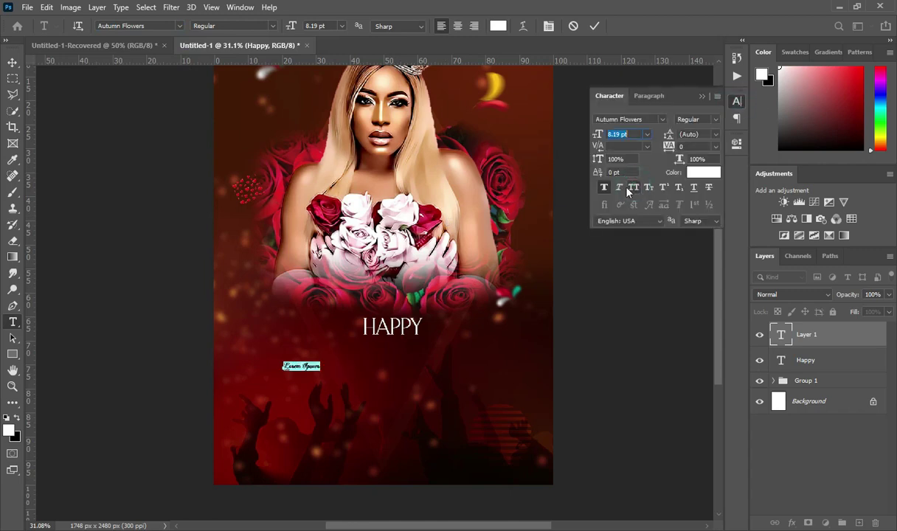
left_click(703, 97)
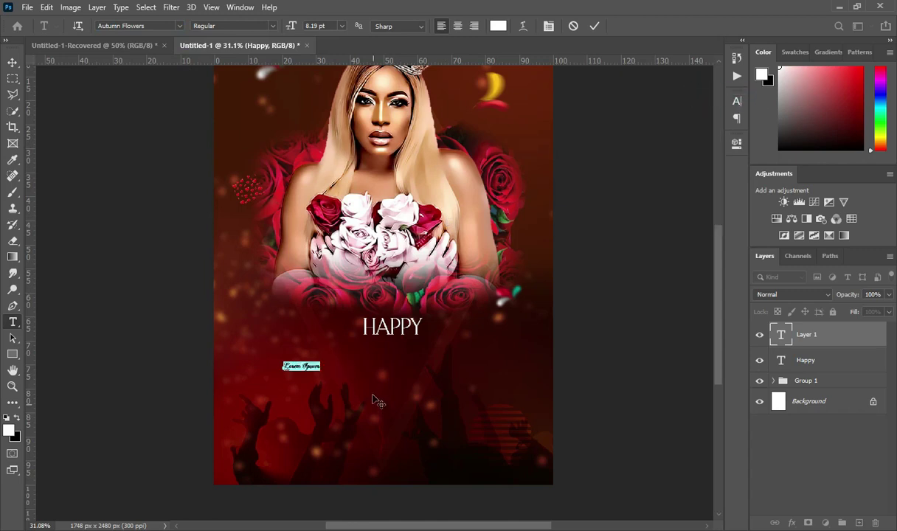
- Copy the word "Valentine's" from the Notepad note into the new text object in Photoshop
key("alt+Tab")
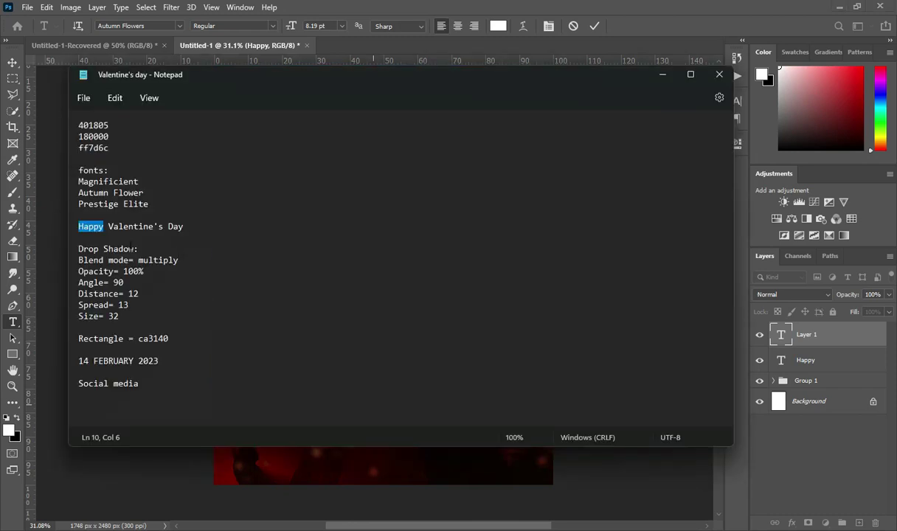
left_click_drag(108, 227, 159, 227)
key("ctrl+c")
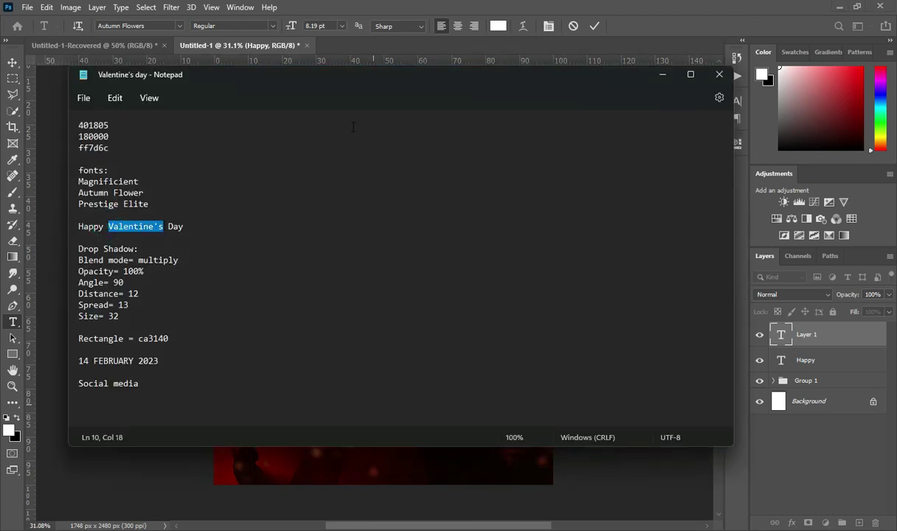
left_click(664, 77)
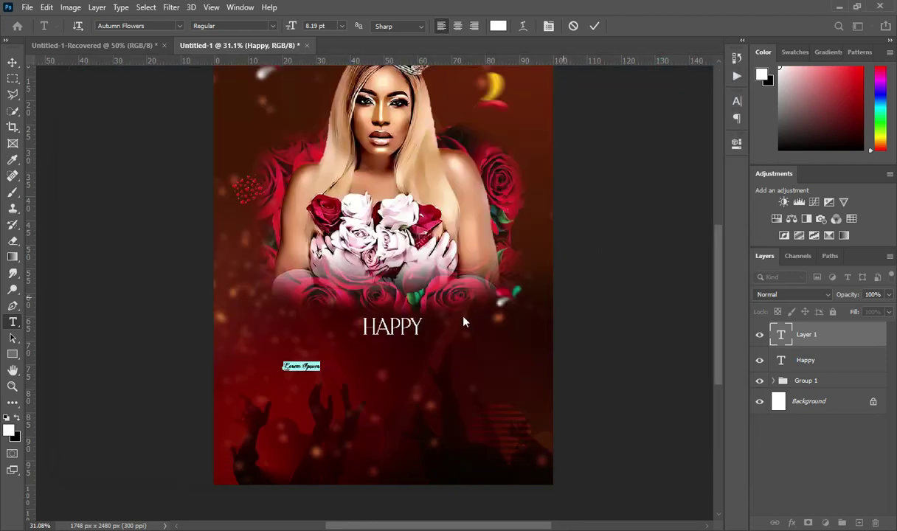
key("ctrl+v")
left_click(594, 26)
- Scale the Valentine's text to about 1004.76% and place it directly beneath HAPPY, spanning most of the flyer's width
scroll(261, 388, "up", 3)
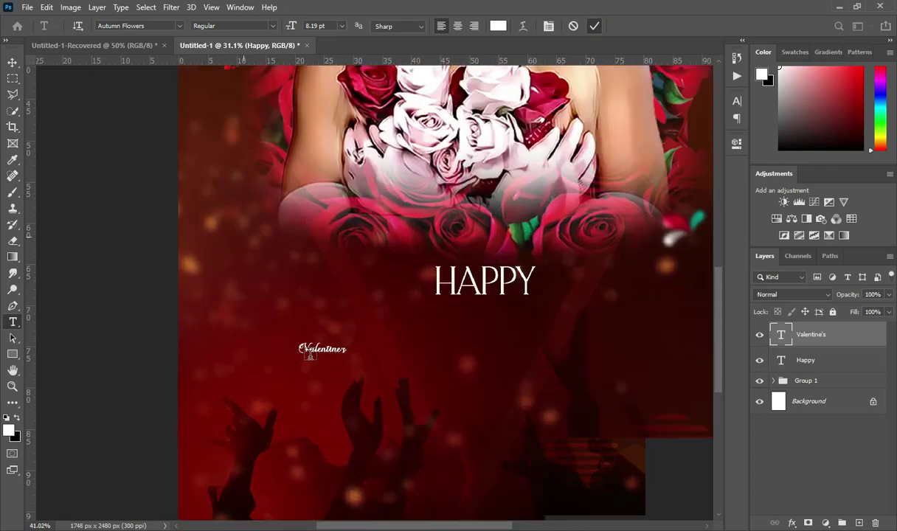
scroll(310, 354, "up", 3)
key("v")
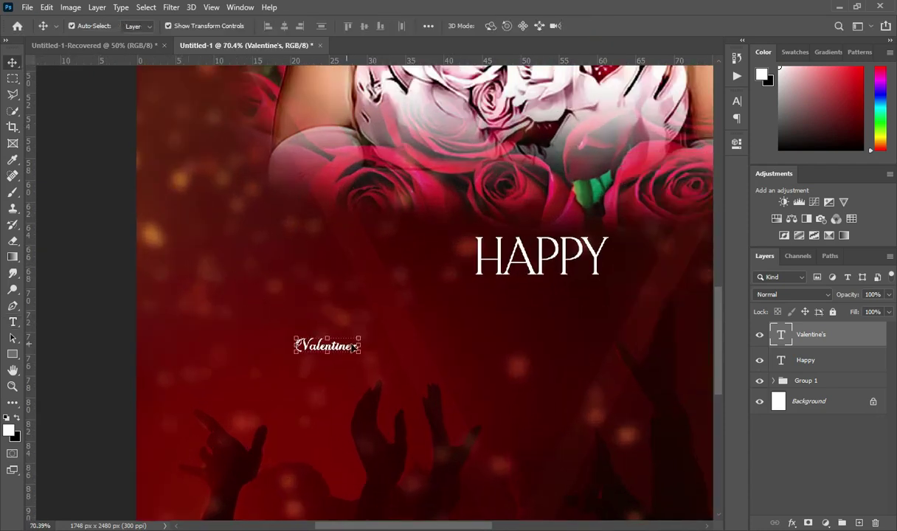
left_click_drag(357, 346, 704, 345)
scroll(257, 298, "down", 2)
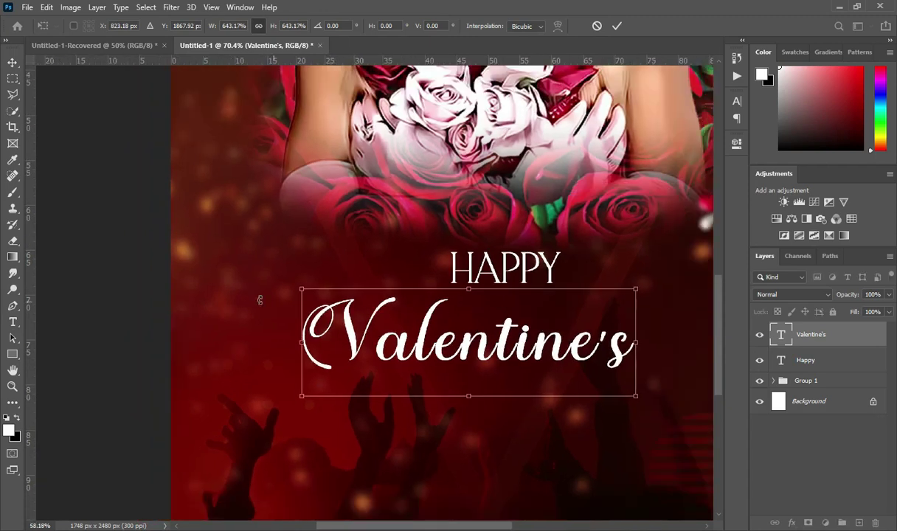
scroll(257, 298, "down", 1)
left_click_drag(437, 378, 441, 432)
scroll(258, 308, "down", 5)
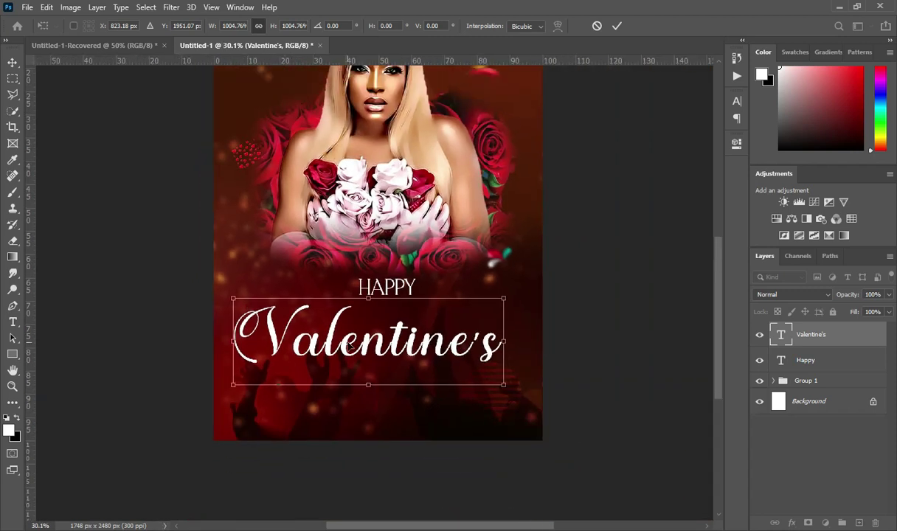
left_click(616, 25)
- Apply the transform and center the Valentine's text horizontally on the canvas
key("ctrl+a")
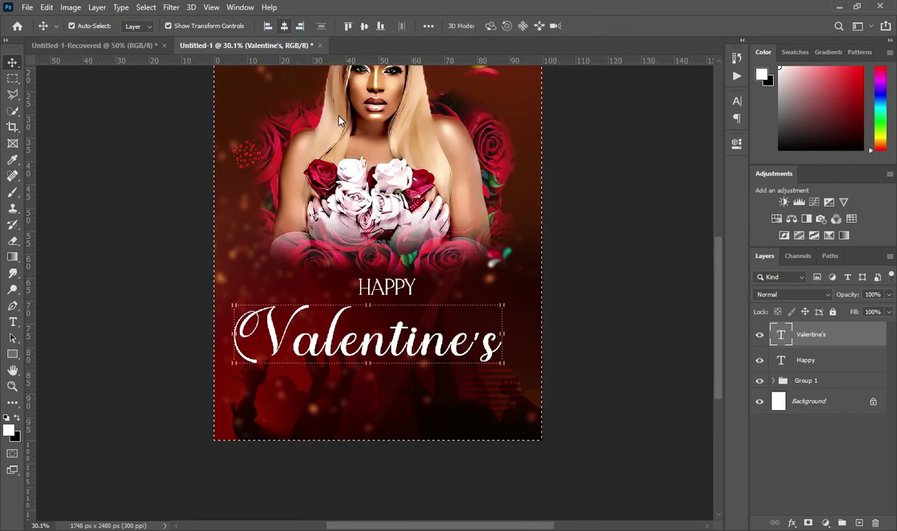
left_click(284, 26)
scroll(395, 334, "up", 1)
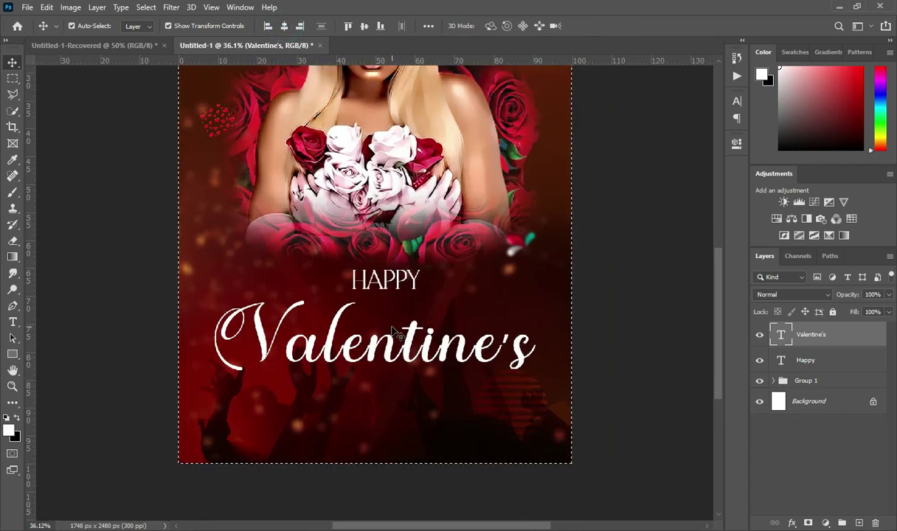
key("ctrl+d")
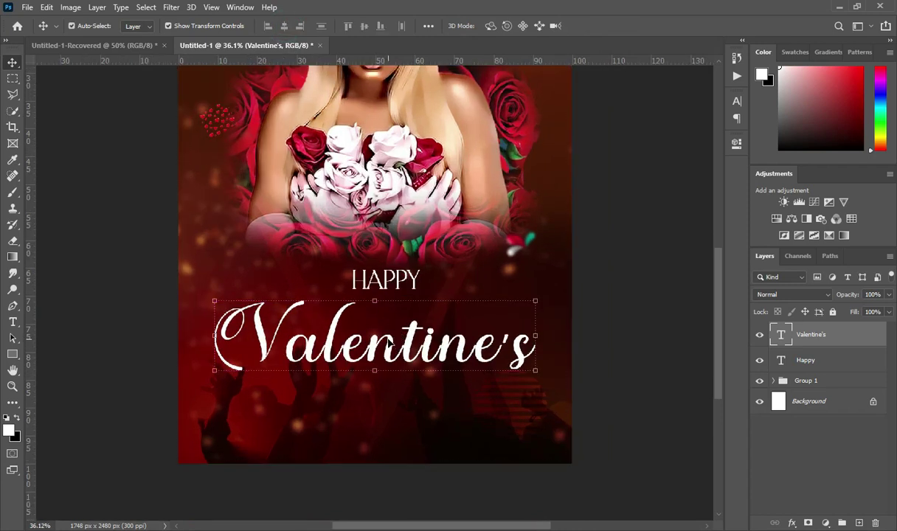
- Enlarge the Valentine's text slightly about its center so it spans nearly the full flyer width below HAPPY
left_click_drag(374, 372, 376, 381)
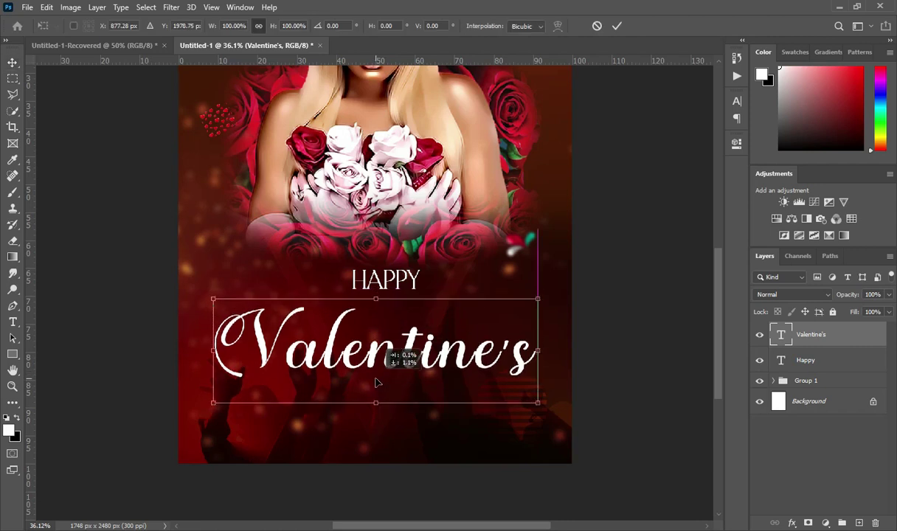
left_click_drag(379, 300, 377, 291)
key("Return")
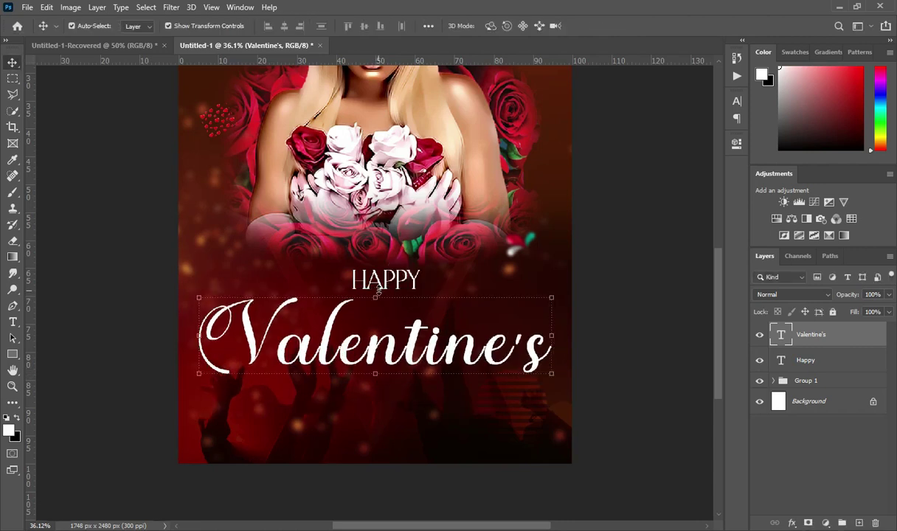
- Move the Valentine's text straight up until its tall letters overlap the HAPPY line
key("shift+Up")
key("shift+Up")
key("shift+Up")
key("shift+Up")
key("shift+Up")
key("shift+Up")
key("shift+Up")
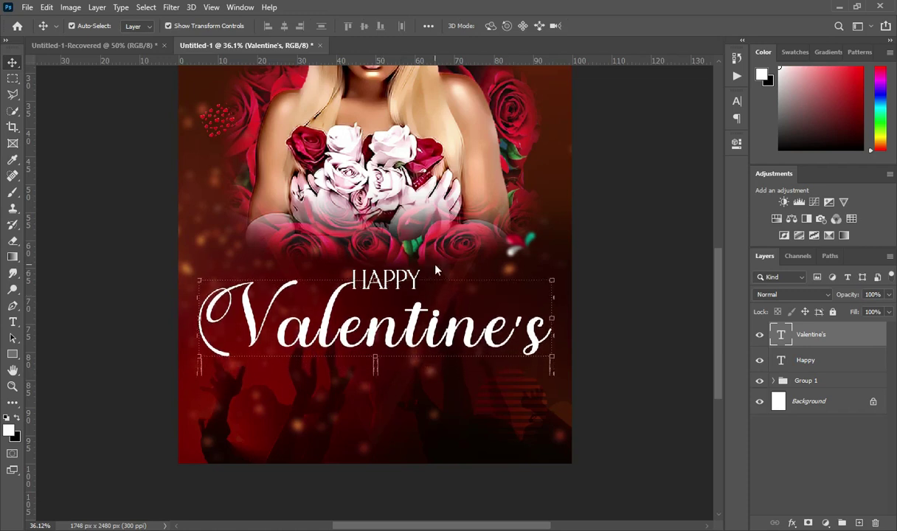
key("shift+Up")
key("shift+Up")
key("shift+Up")
key("shift+Up")
key("shift+Up")
key("shift+Up")
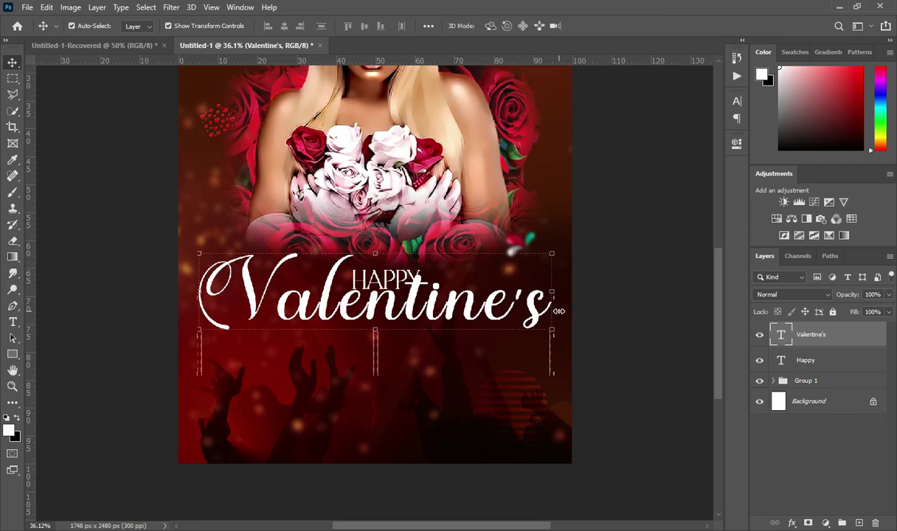
- Nudge the HAPPY text up and slightly right so it sits between the "l" and "t" of Valentine's
left_click(816, 361)
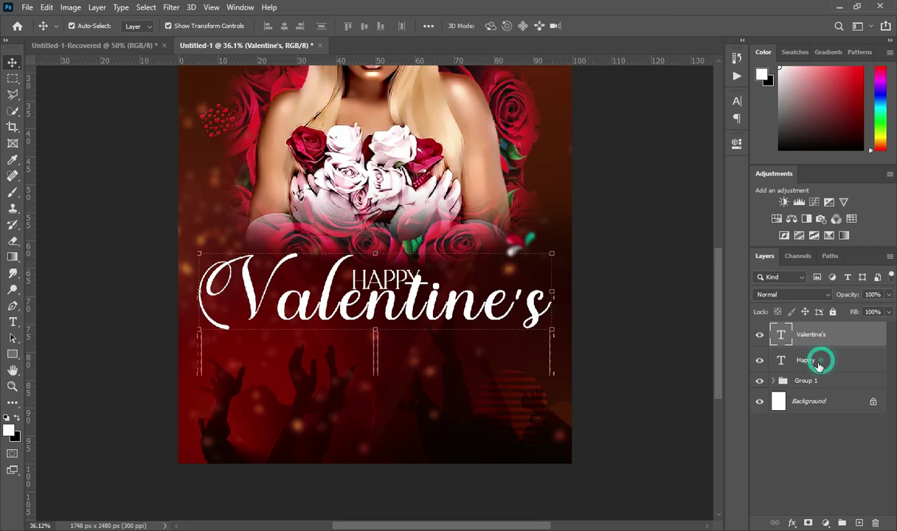
scroll(535, 315, "up", 1)
key("shift+Up")
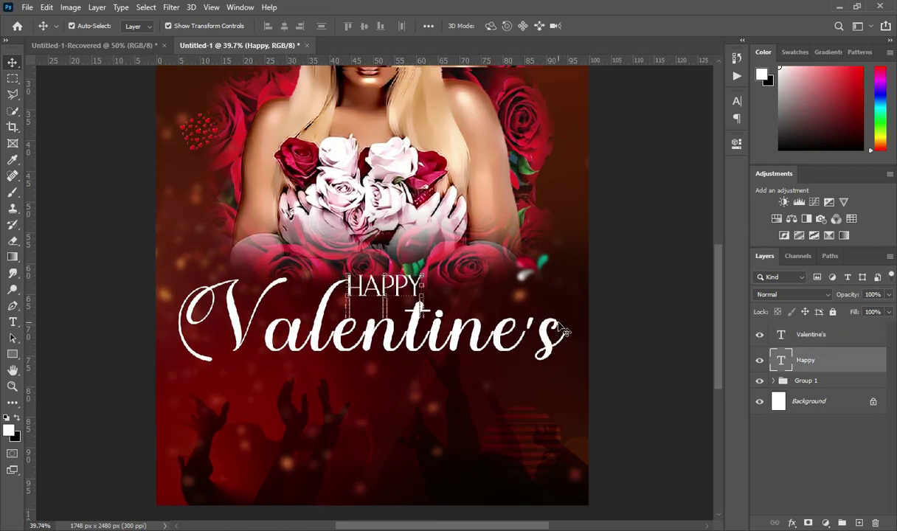
key("Right")
key("Right")
key("Right")
key("Right")
key("Right")
key("Right")
key("Right")
key("Right")
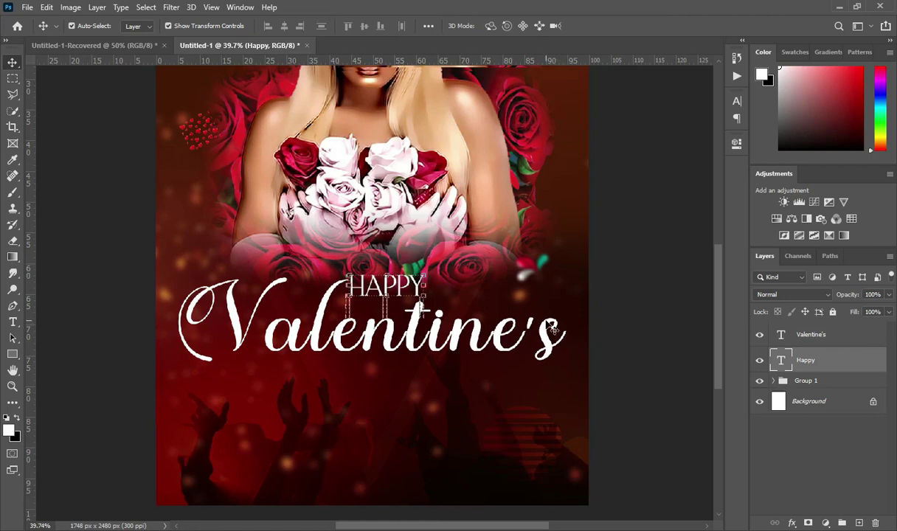
left_click(629, 320)
- Duplicate the Valentine's text layer and place the copy directly beneath the original
scroll(428, 325, "down", 4)
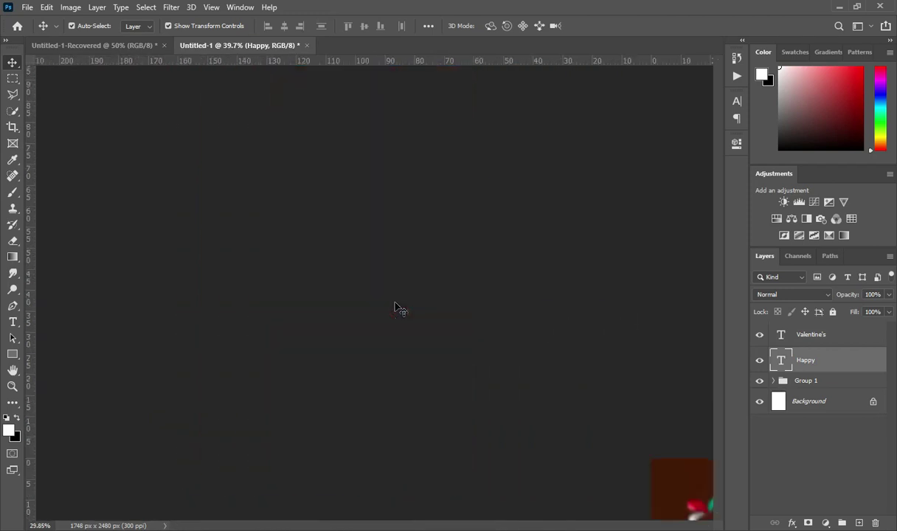
scroll(397, 318, "down", 2)
scroll(378, 396, "up", 5)
left_click(372, 384)
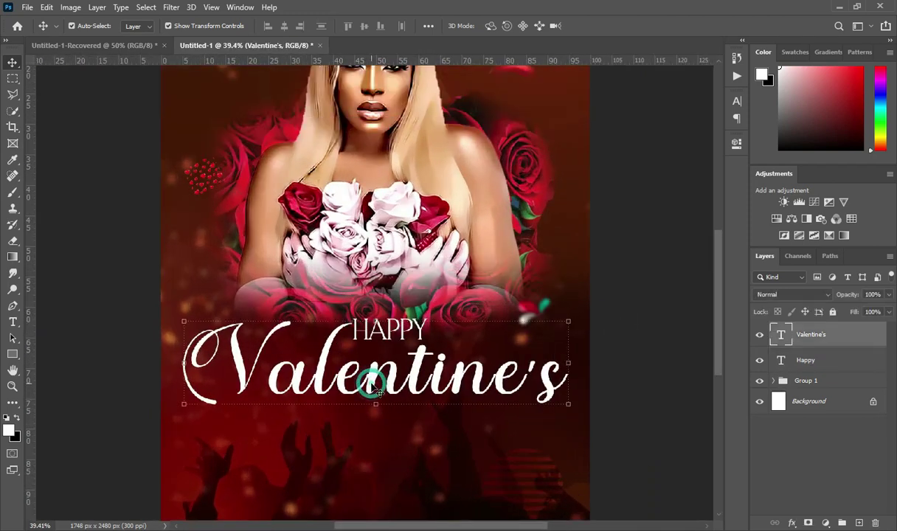
key("ctrl+g")
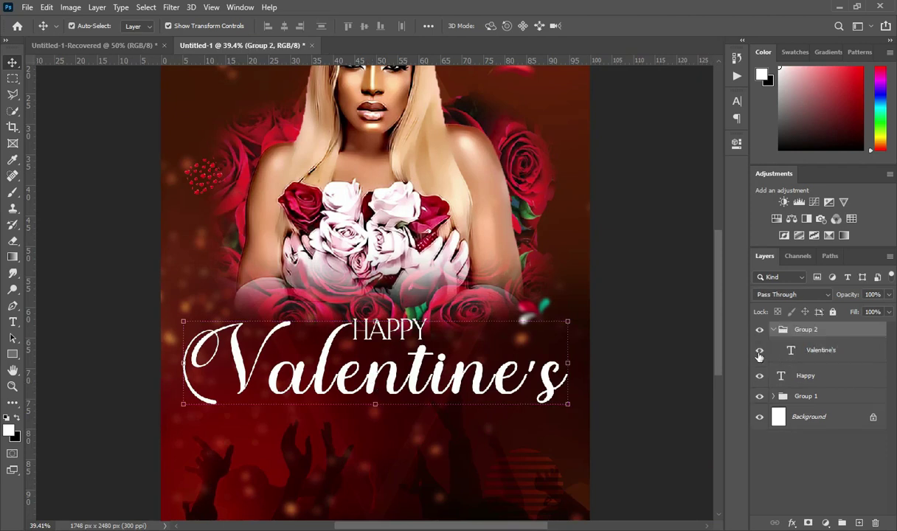
key("ctrl+z")
key("ctrl+j")
left_click_drag(404, 381, 400, 445)
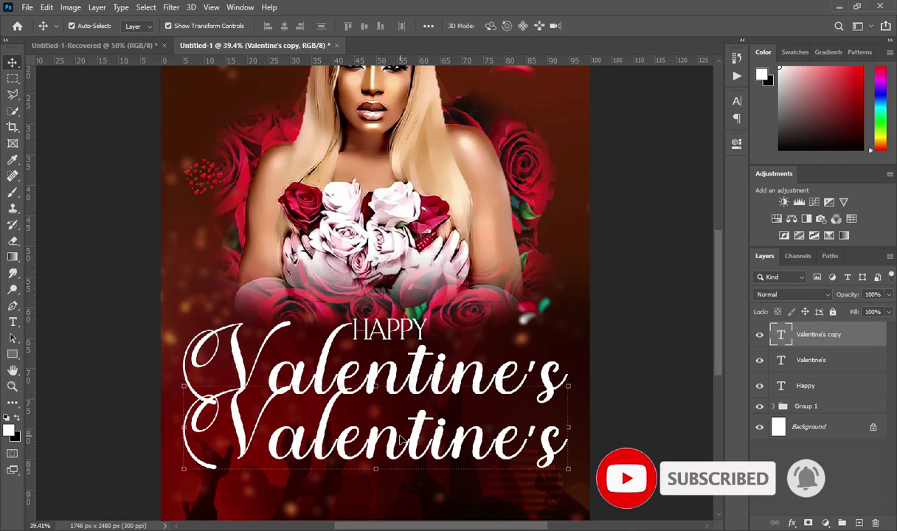
- Replace the wording of the duplicated text with "Day" copied from the Notepad note
key("t")
left_click(400, 444)
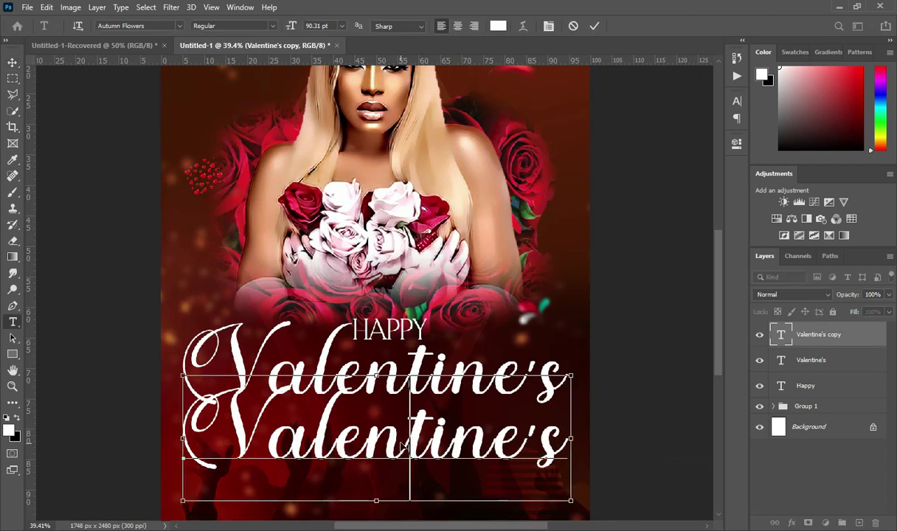
key("ctrl+a")
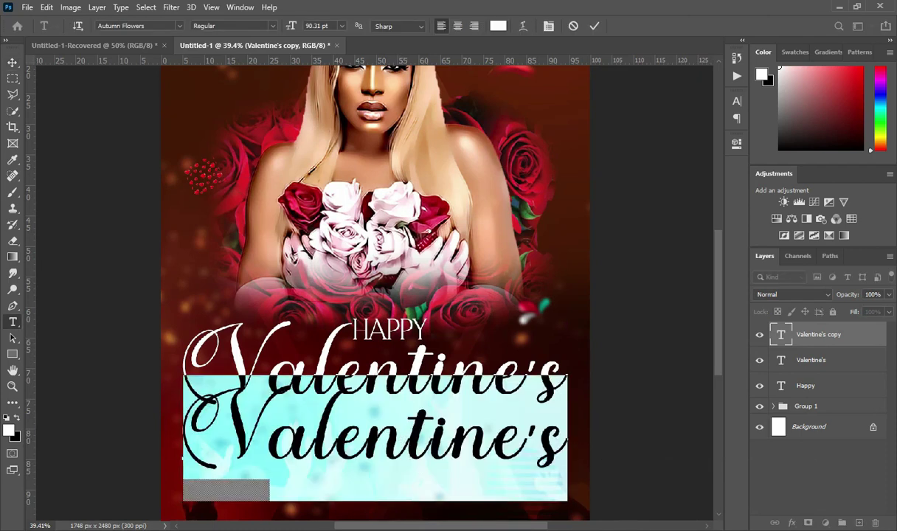
key("alt+Tab")
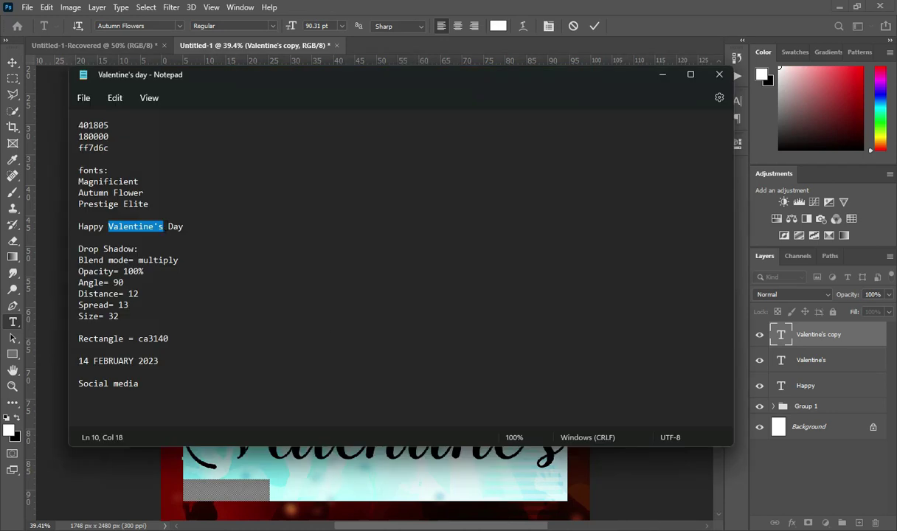
double_click(175, 226)
key("ctrl+c")
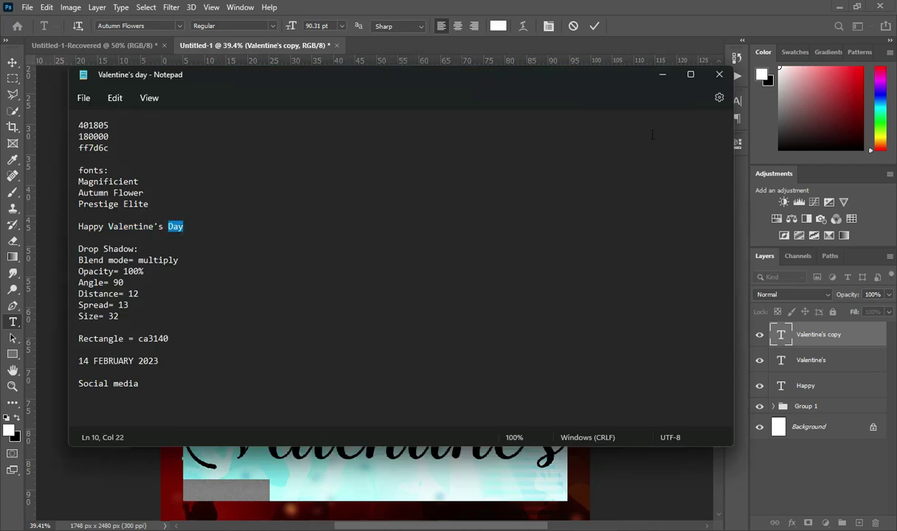
left_click(667, 79)
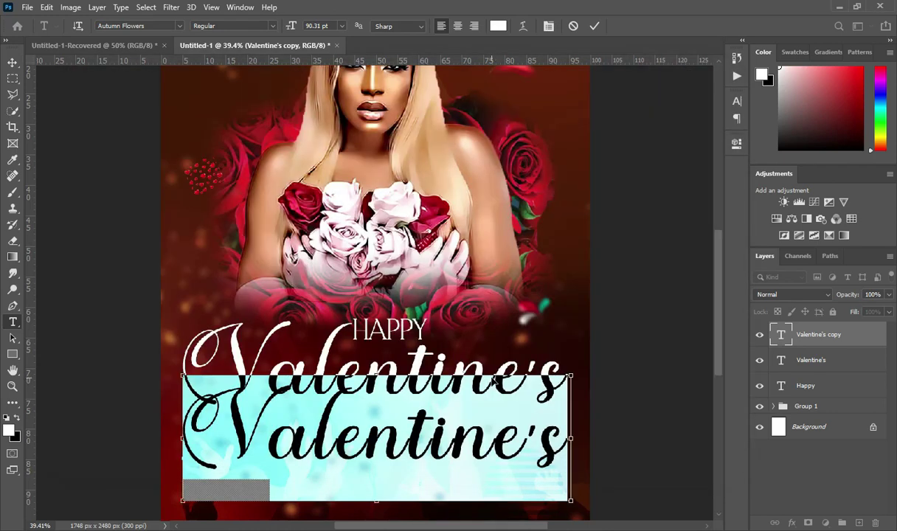
key("ctrl+v")
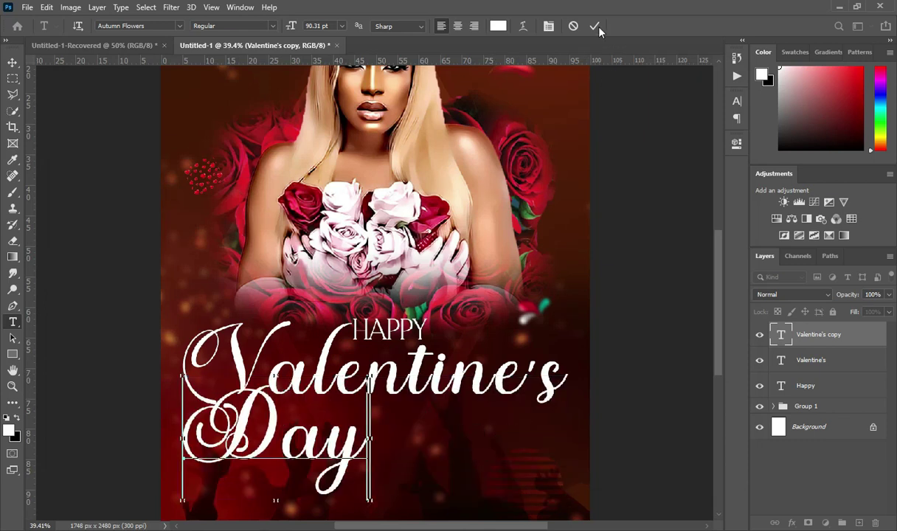
left_click(595, 26)
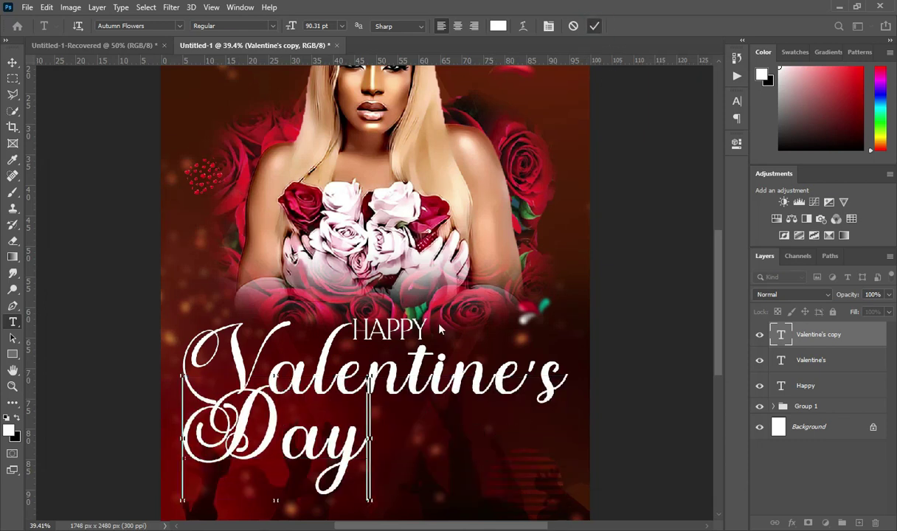
- Center the Day text horizontally on the canvas and clear the selection
left_click(13, 62)
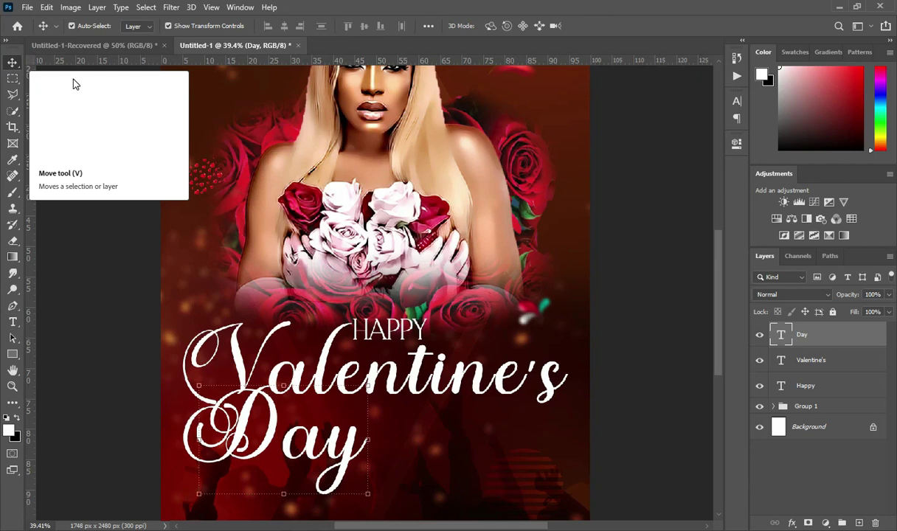
key("ctrl+a")
left_click(284, 26)
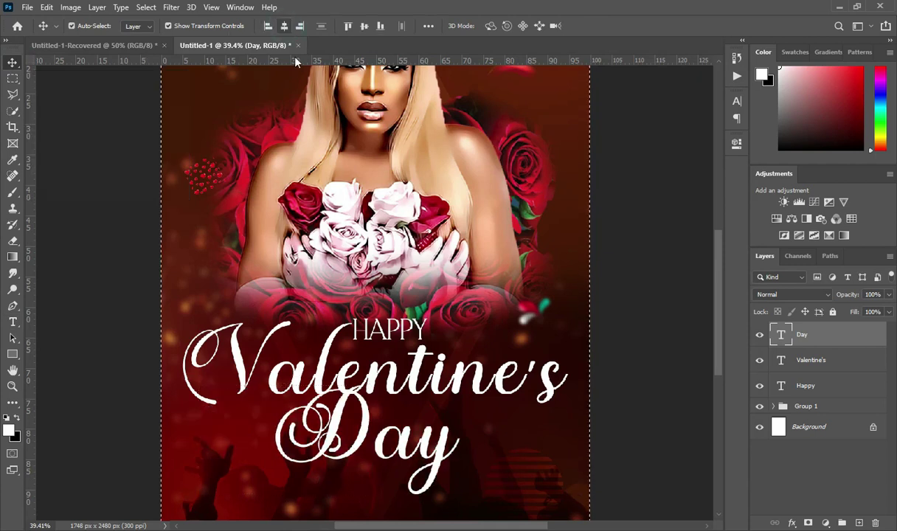
key("ctrl")
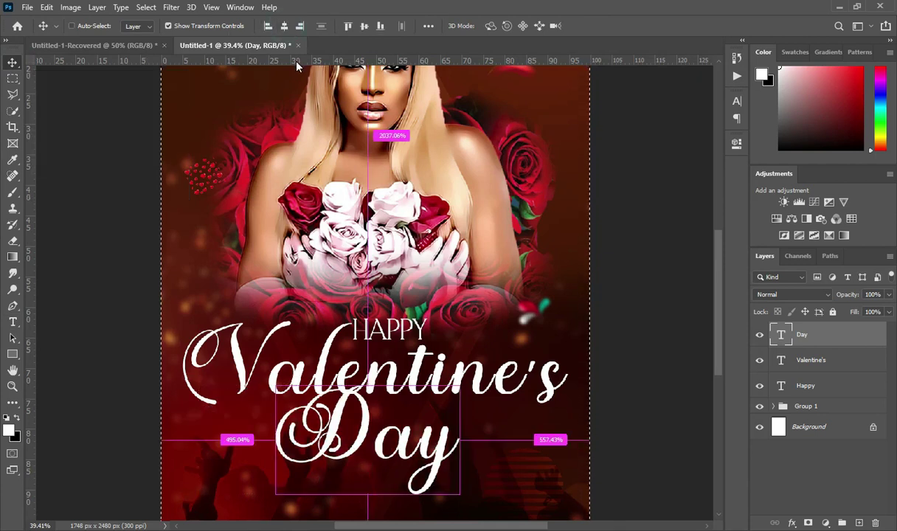
key("ctrl+d")
- Nudge the Day text down slightly so it sits just below the letters of Valentine's
key("Down")
key("Down")
key("Down")
key("Down")
key("Down")
key("Down")
key("Down")
key("Down")
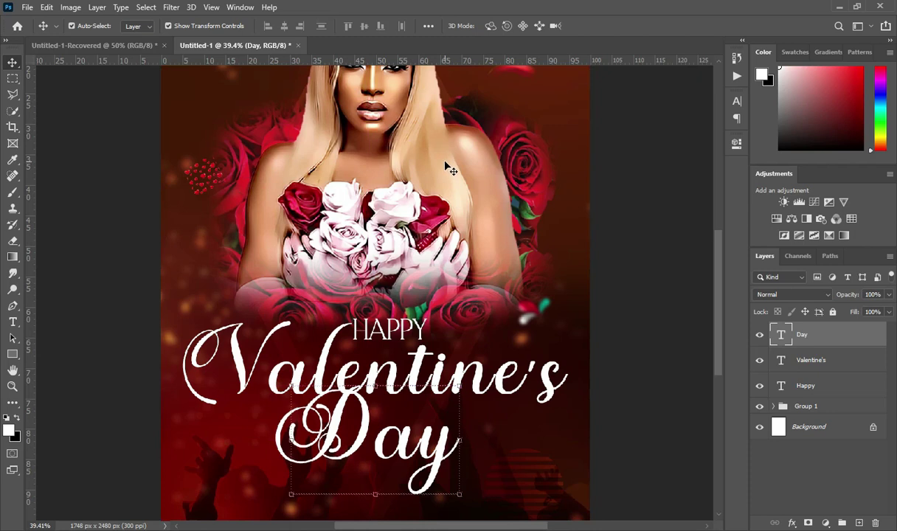
key("Down")
key("Down")
key("Down")
key("Down")
key("Down")
key("Down")
key("Down")
key("Down")
key("Down")
key("Down")
key("Down")
key("Down")
key("Down")
key("Down")
key("Down")
key("Down")
key("Down")
key("Down")
key("Down")
key("Down")
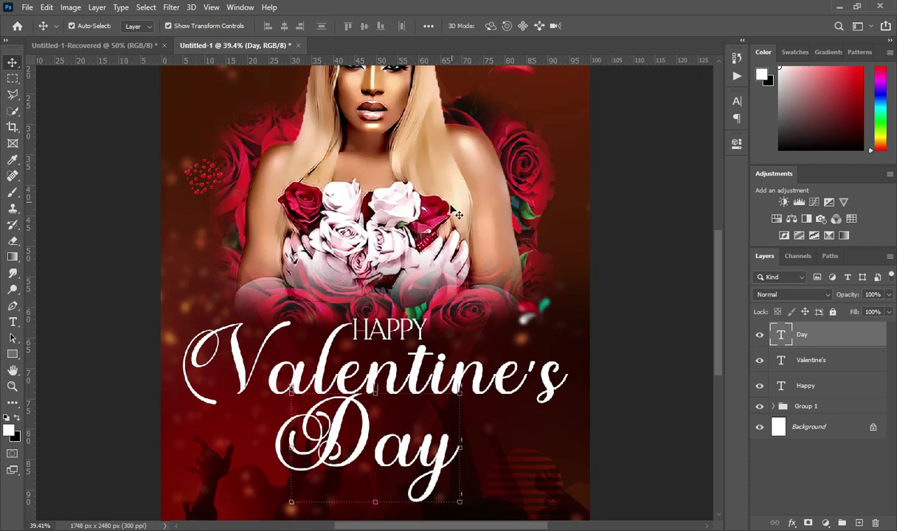
key("Down")
key("Down")
key("Down")
key("Down")
key("Down")
key("Down")
key("Down")
key("Down")
key("Down")
key("Down")
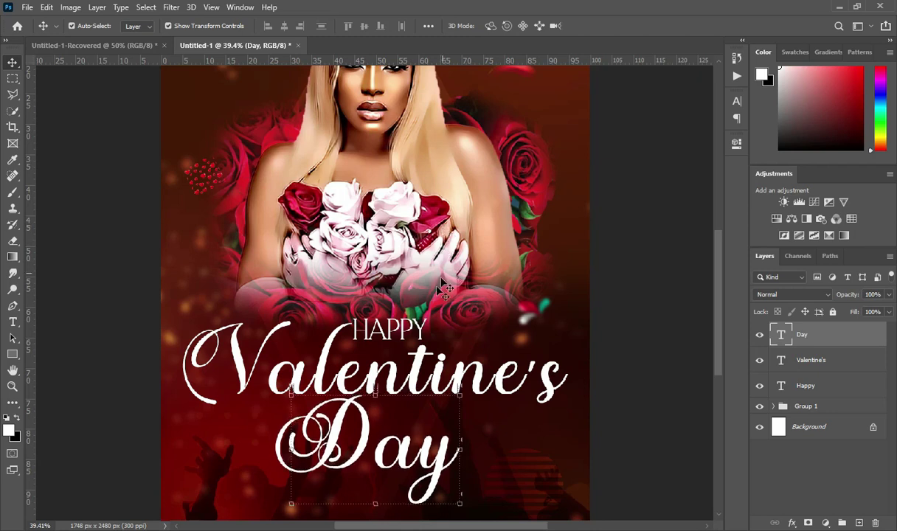
- Select the Day, Valentine's and Happy text layers together and nudge them slightly down
scroll(601, 301, "down", 1)
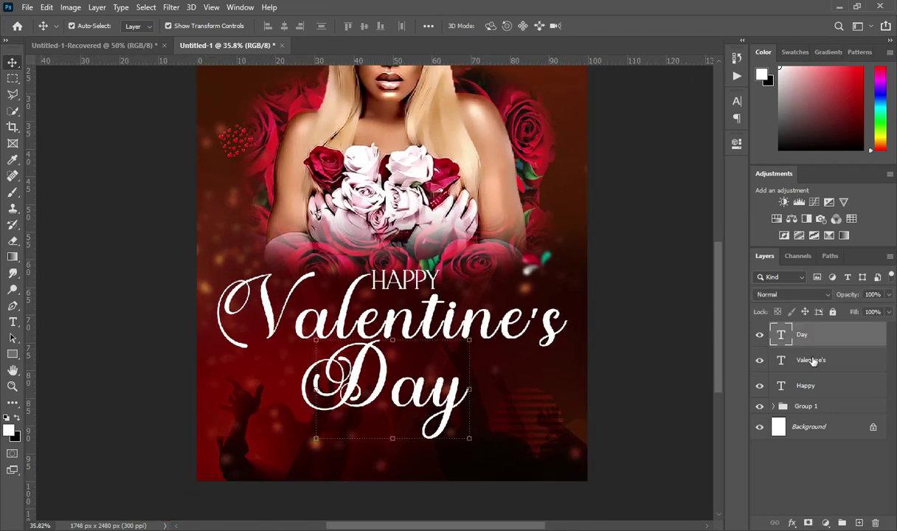
left_click(810, 386, "shift")
key("Down")
key("Down")
key("Down")
key("Down")
key("Down")
key("Down")
key("Down")
key("Down")
key("Down")
key("Down")
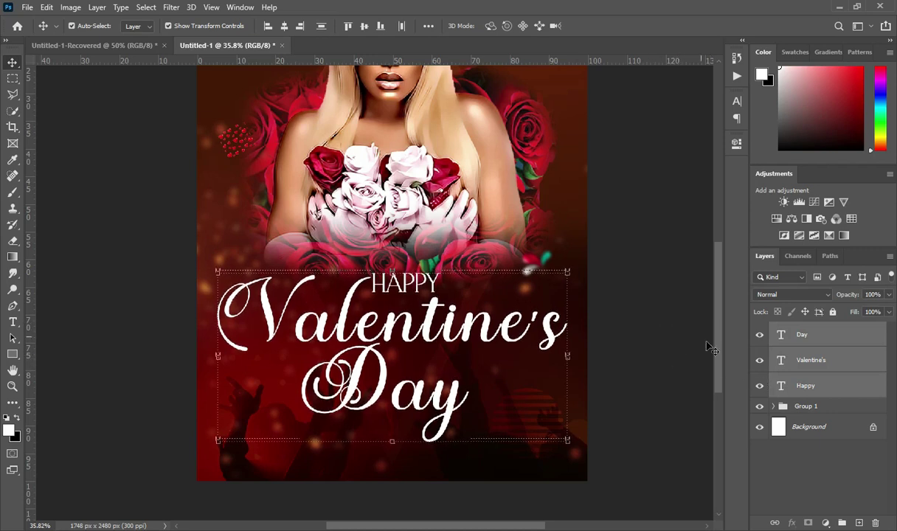
- Scale the three title text layers together to about 96.33%
scroll(625, 333, "down", 3)
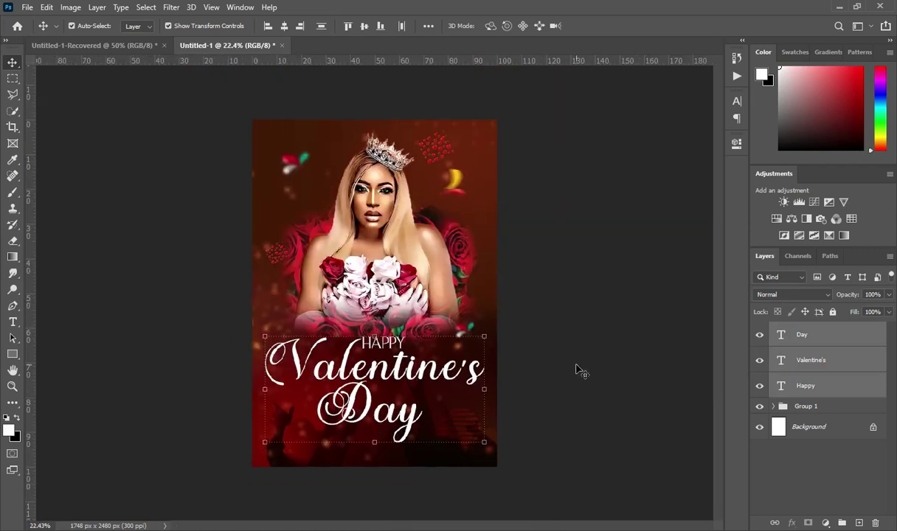
scroll(561, 376, "up", 2)
scroll(532, 372, "up", 1)
left_click_drag(719, 326, 715, 352)
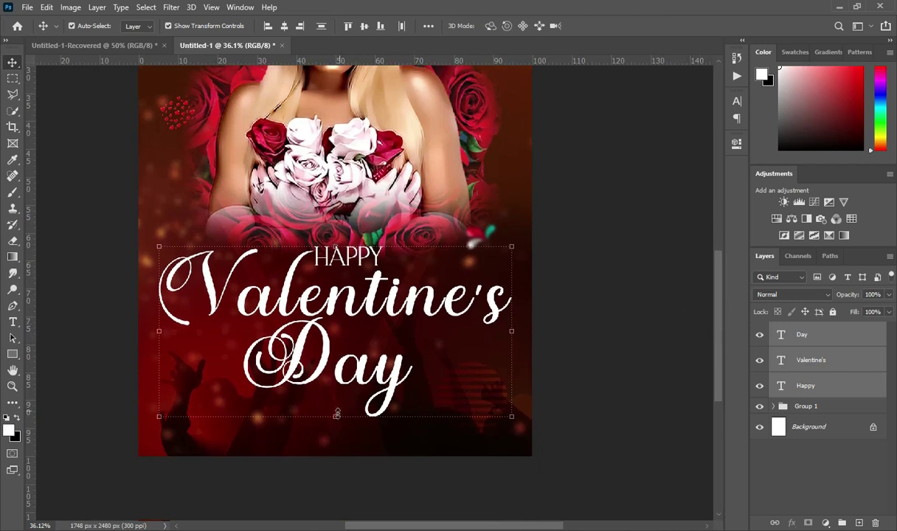
left_click_drag(336, 415, 335, 406)
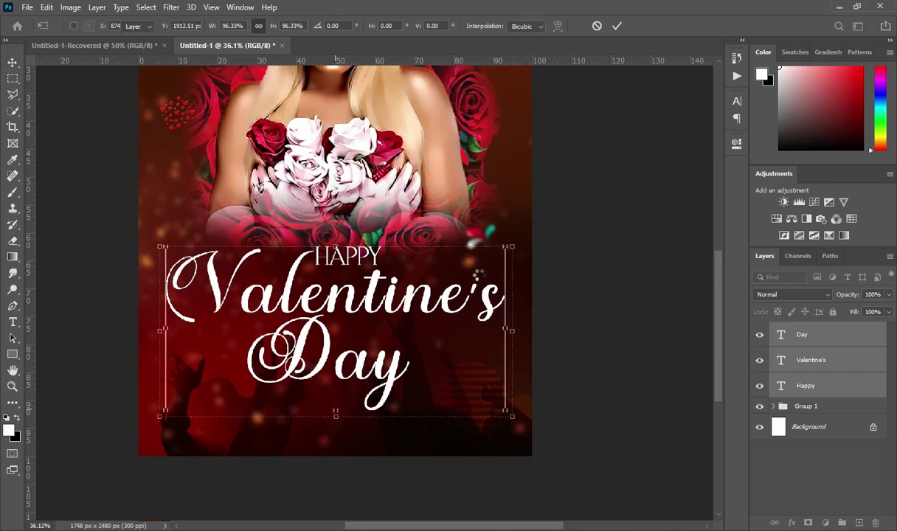
key("Return")
- Draw a black rectangle about 753 by 74 px across the lower tail of the Day text
scroll(641, 177, "up", 1)
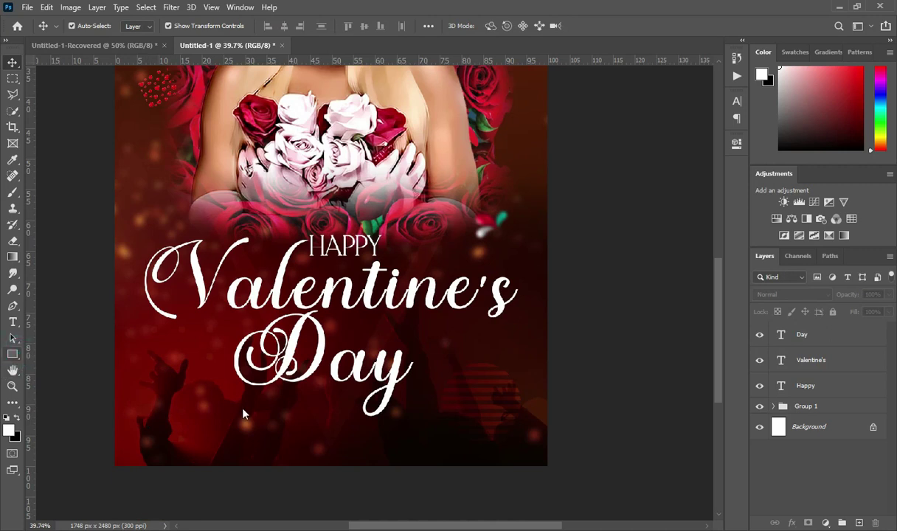
left_click(13, 355)
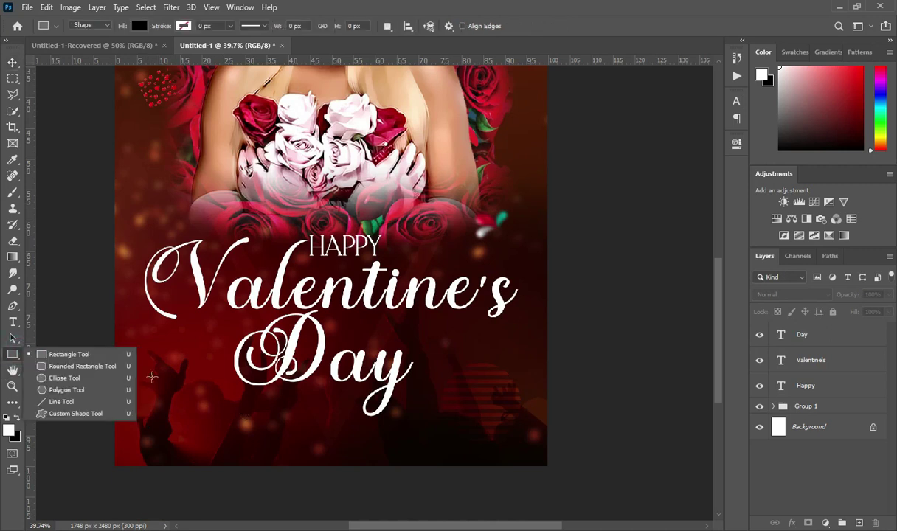
left_click(89, 355)
left_click_drag(223, 396, 410, 414)
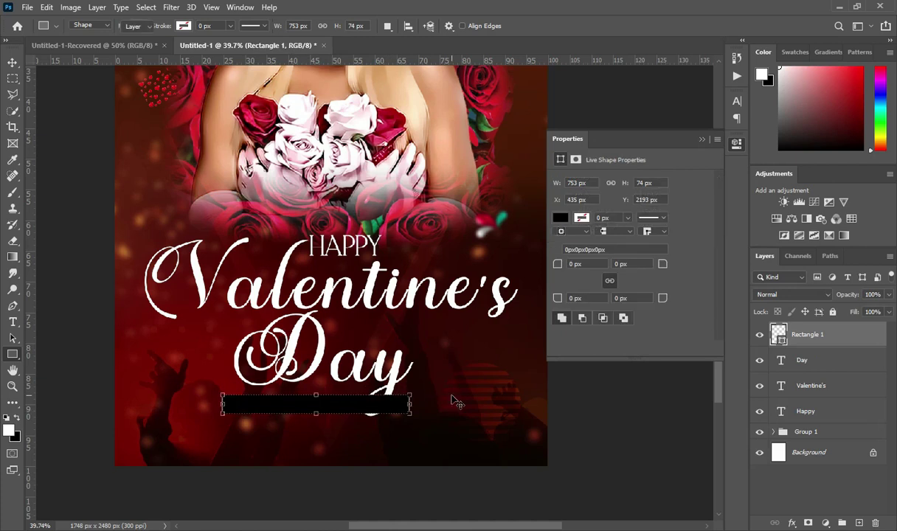
- Copy the rectangle color code from the Notepad notes and recolor the black rectangle to ca3140
key("v")
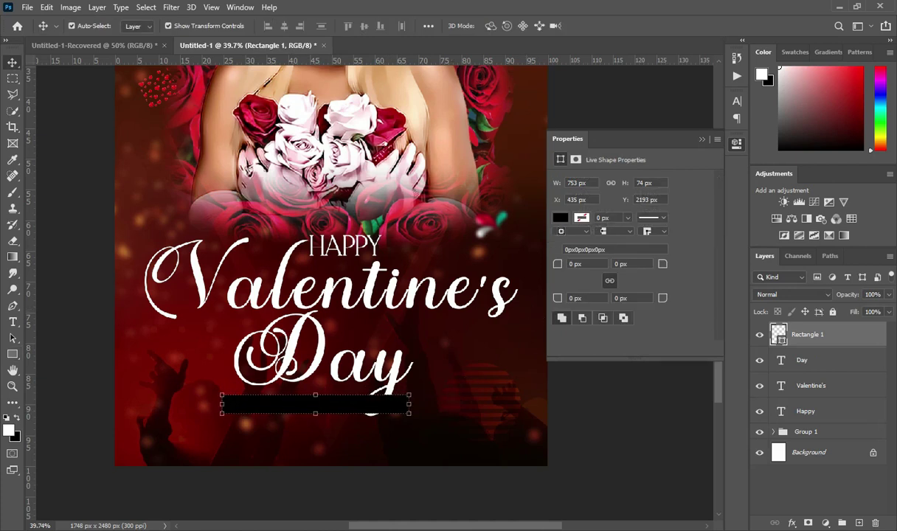
key("alt+Tab")
double_click(142, 340)
key("ctrl+c")
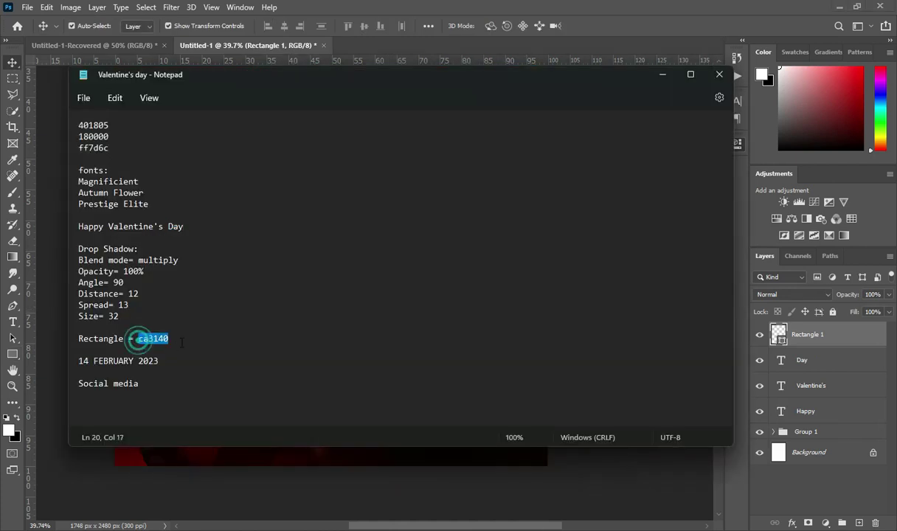
left_click(665, 73)
double_click(780, 335)
key("ctrl+v")
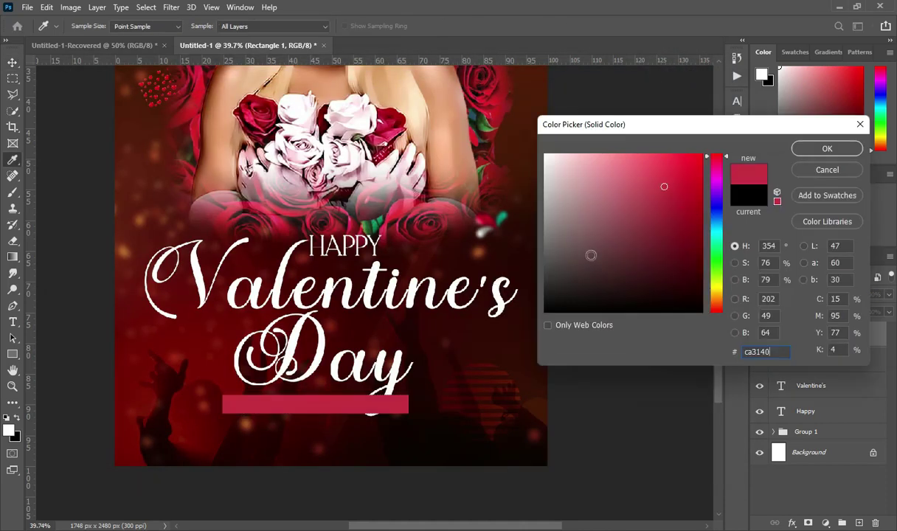
left_click(821, 149)
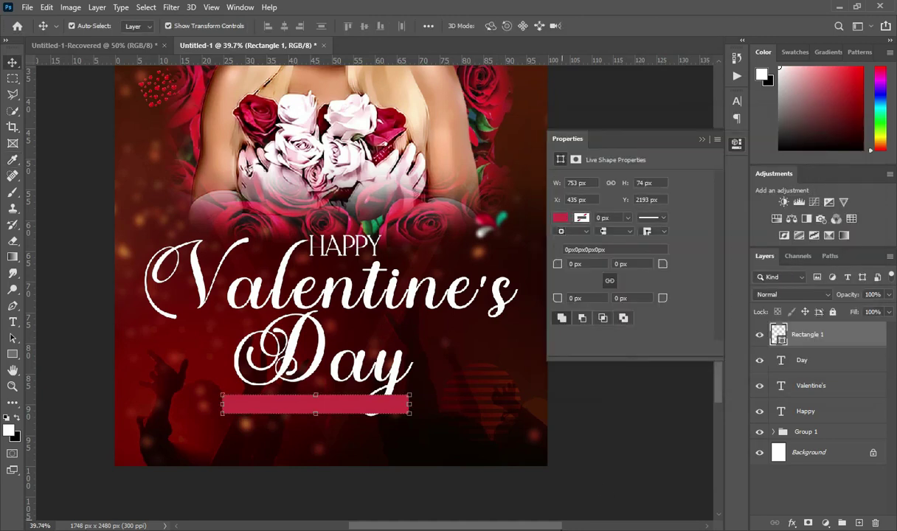
- Copy the date line "14 FEBRUARY 2023" from the Notepad notes and return to the flyer
key("alt+Tab")
left_click_drag(77, 361, 171, 360)
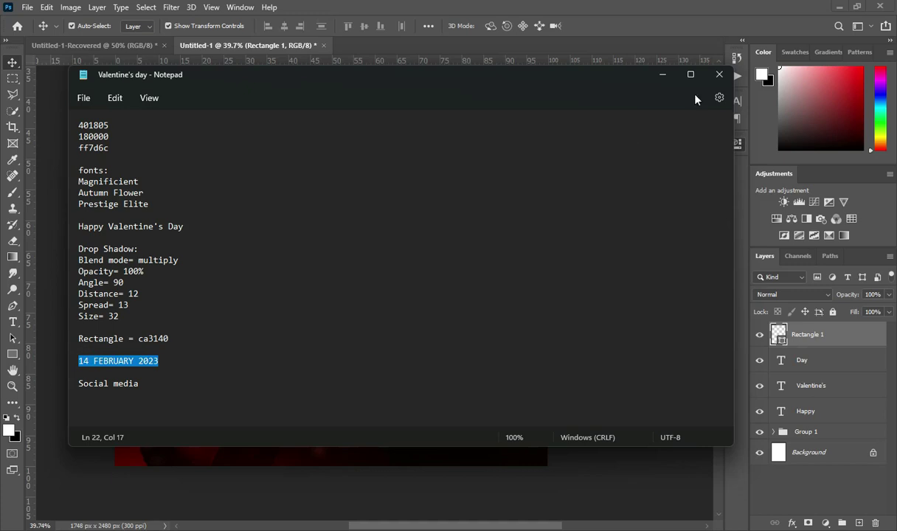
left_click(664, 77)
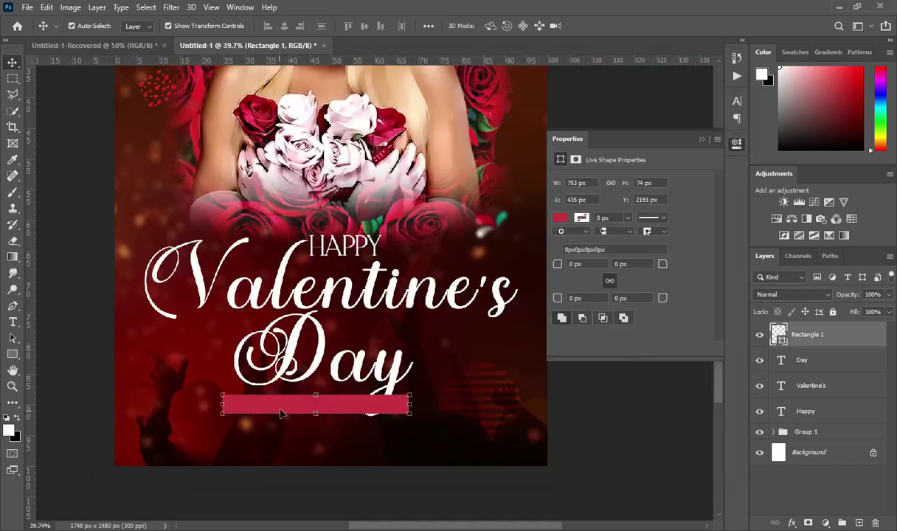
- Add the text "14 FEBRUARY 2023" below the red rectangle in white Prestige Elite Std Bold at 8.19 pt
key("r")
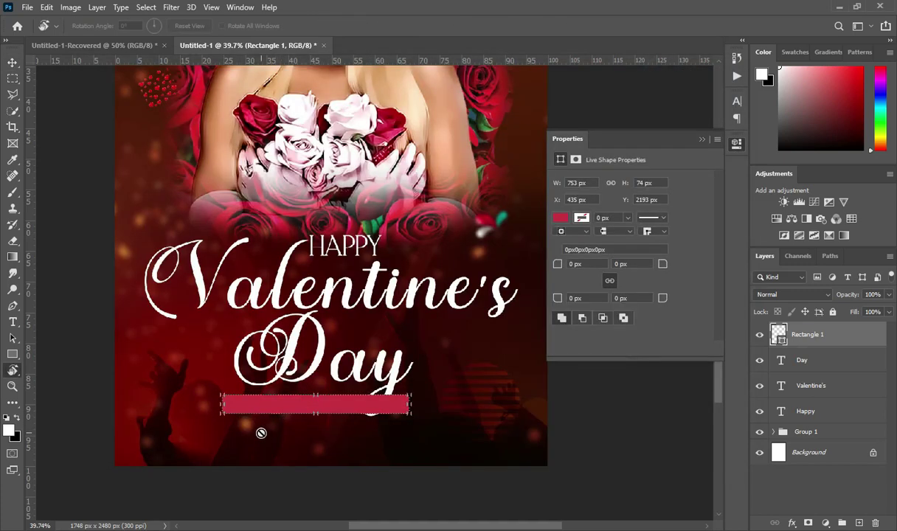
key("t")
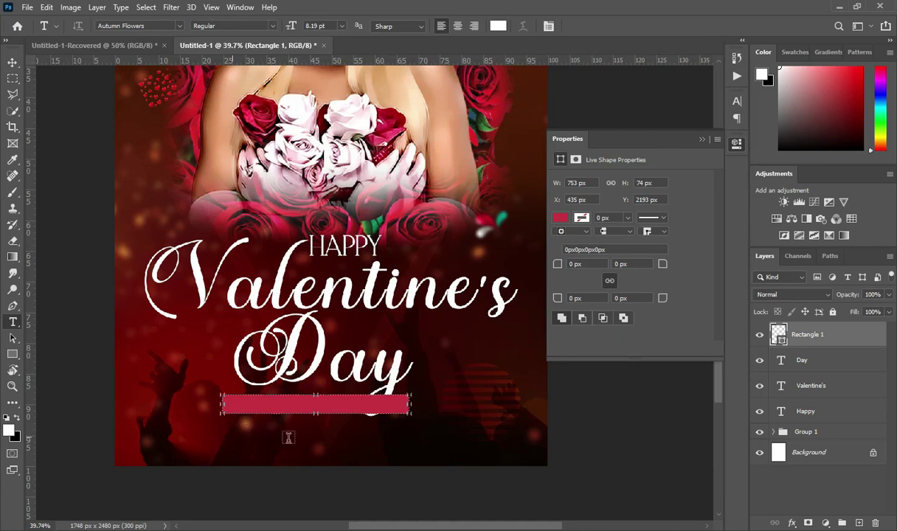
left_click(289, 437)
left_click(178, 25)
type("p")
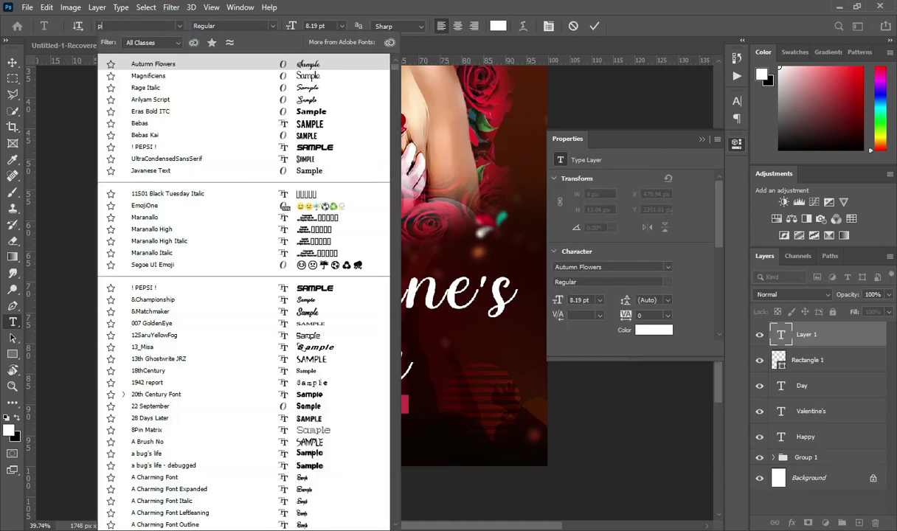
type("restige Elite Std")
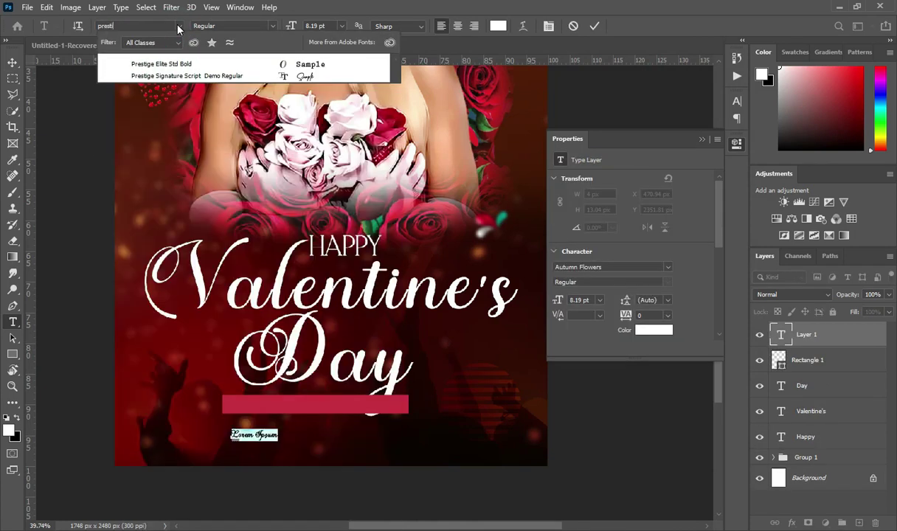
left_click(174, 64)
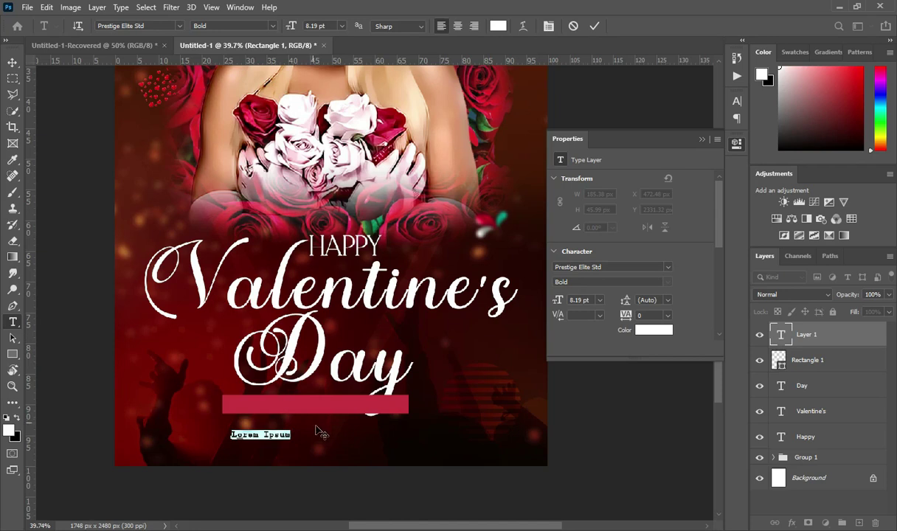
type("14 FEBRUARY 2023")
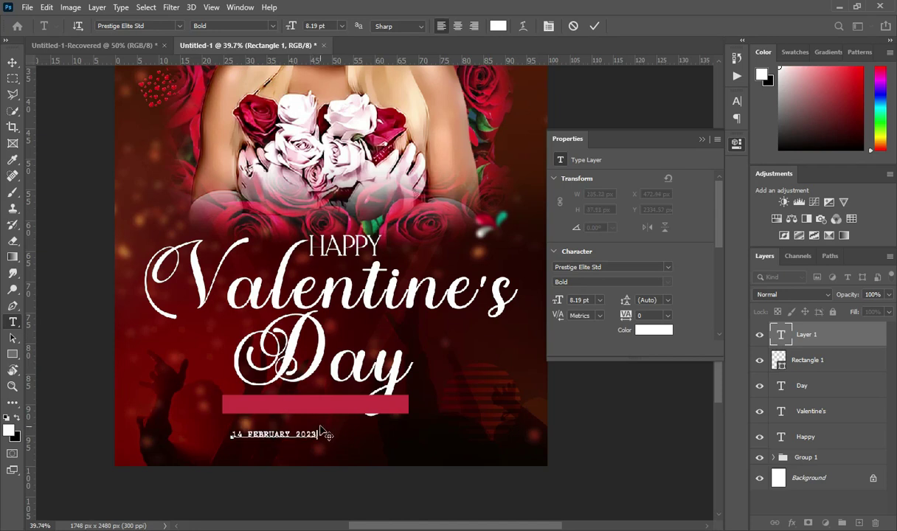
left_click(703, 140)
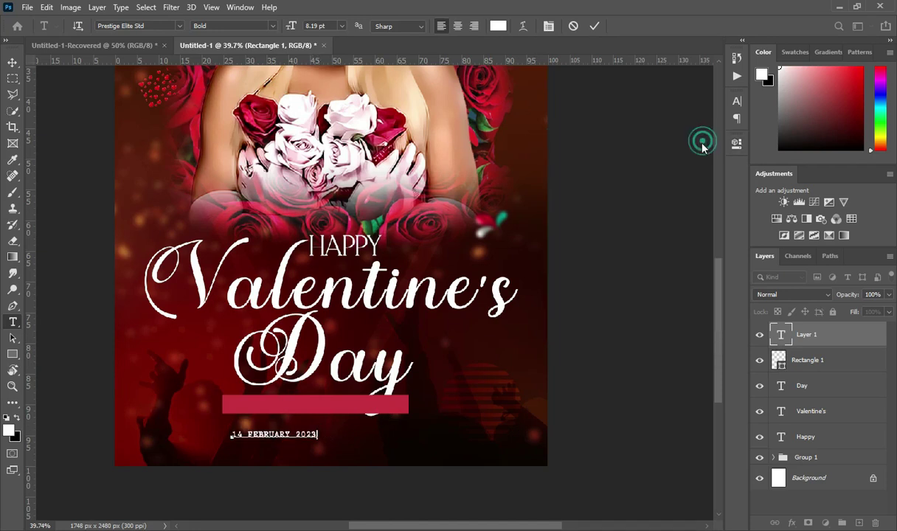
left_click(595, 27)
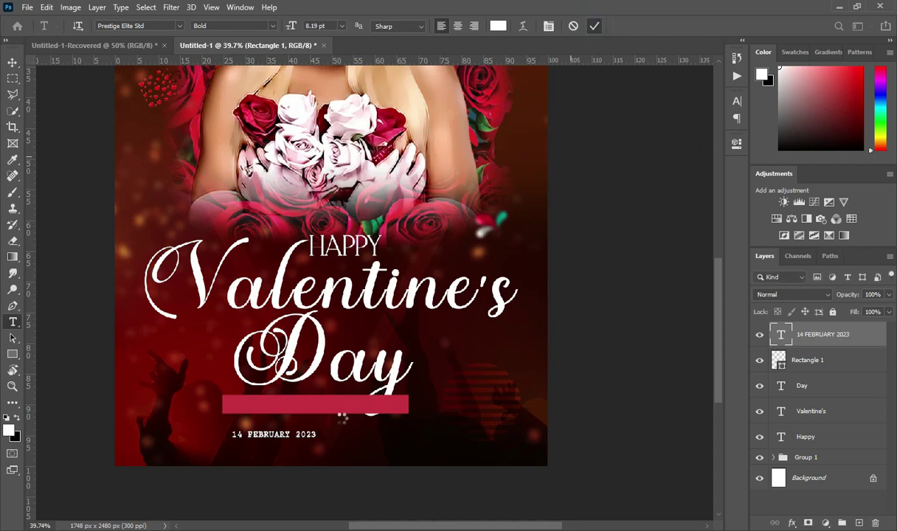
- Move the date text onto the red rectangle and scale it to about 210.89% so it fills the bar
key("v")
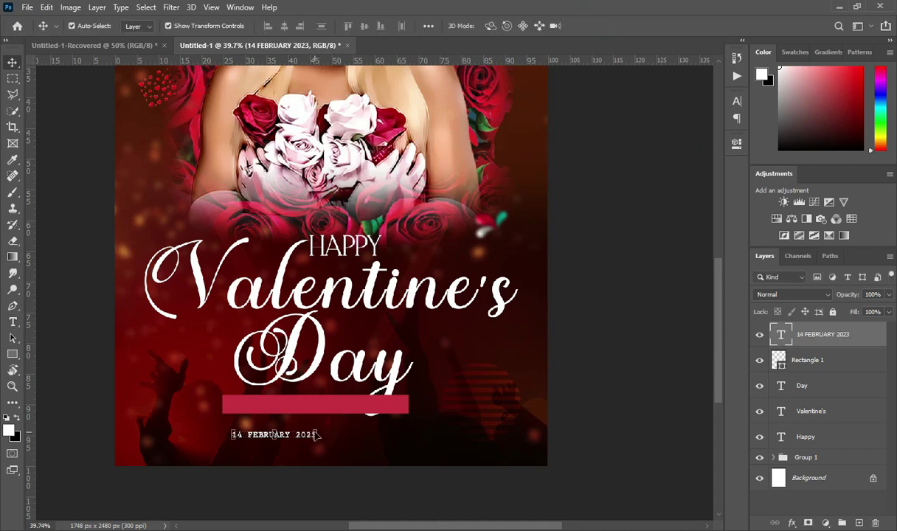
scroll(295, 432, "up", 3)
left_click_drag(260, 437, 254, 396)
left_click_drag(318, 391, 455, 394)
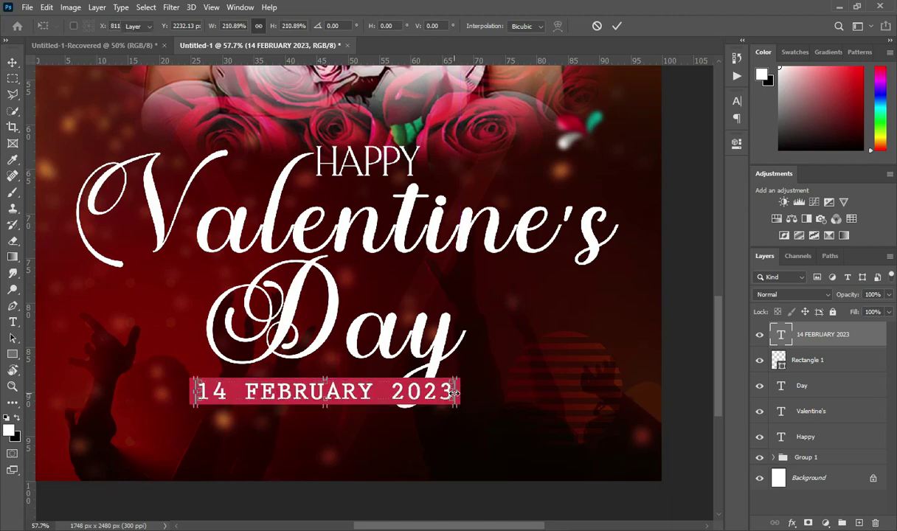
key("Return")
scroll(480, 338, "down", 2)
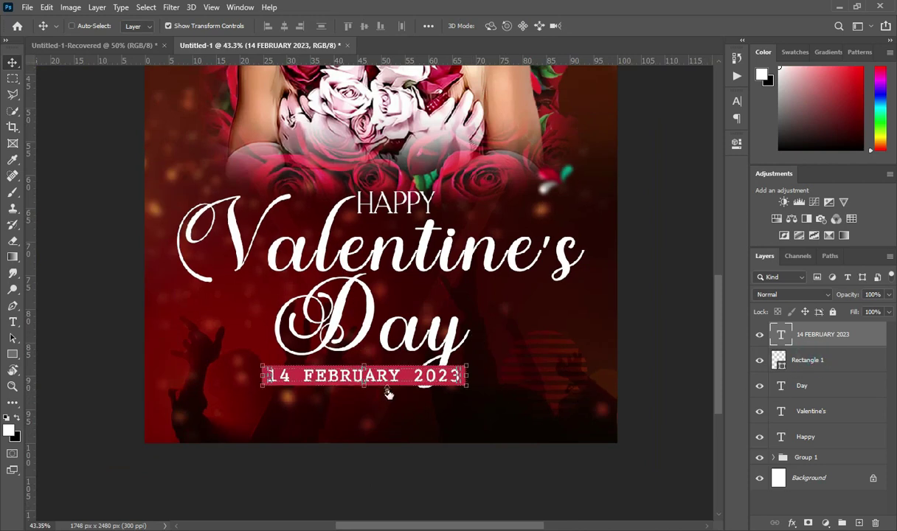
- Select the date text and red rectangle together, scale them down and place them just below the Day text
scroll(384, 388, "up", 2)
left_click(361, 382, "ctrl+shift")
key("ctrl+t")
left_click_drag(358, 361, 392, 398)
key("Return")
scroll(322, 344, "down", 3)
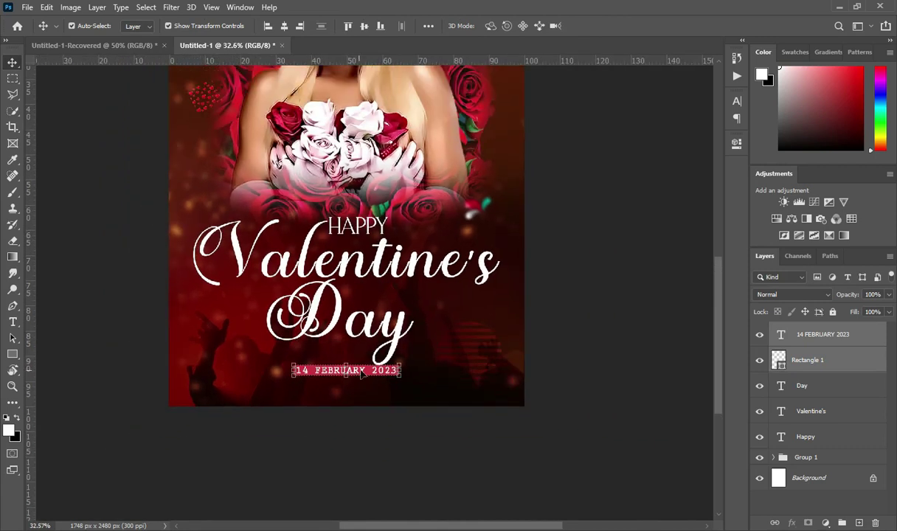
- Enlarge the date text and red rectangle together slightly, keeping them beneath the Day text
scroll(377, 376, "up", 5)
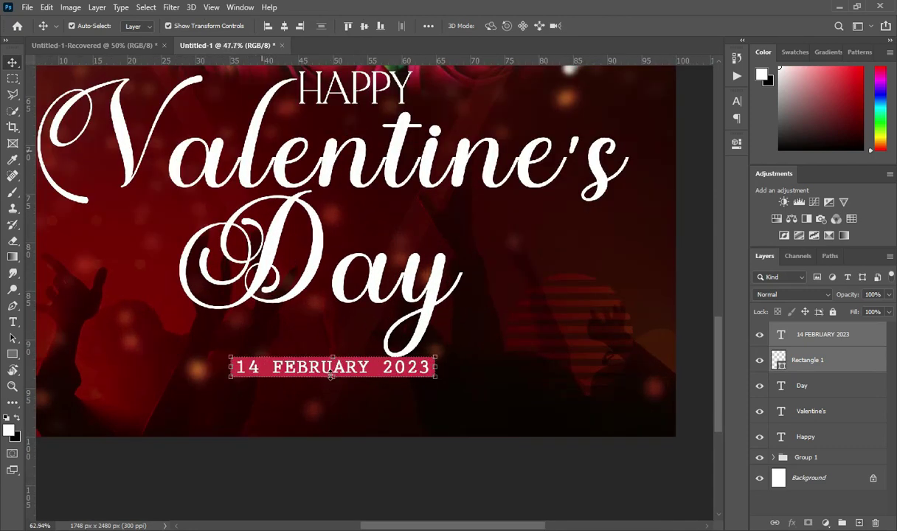
key("ctrl+t")
left_click_drag(332, 376, 334, 383)
scroll(360, 349, "down", 2)
scroll(359, 348, "down", 2)
key("Return")
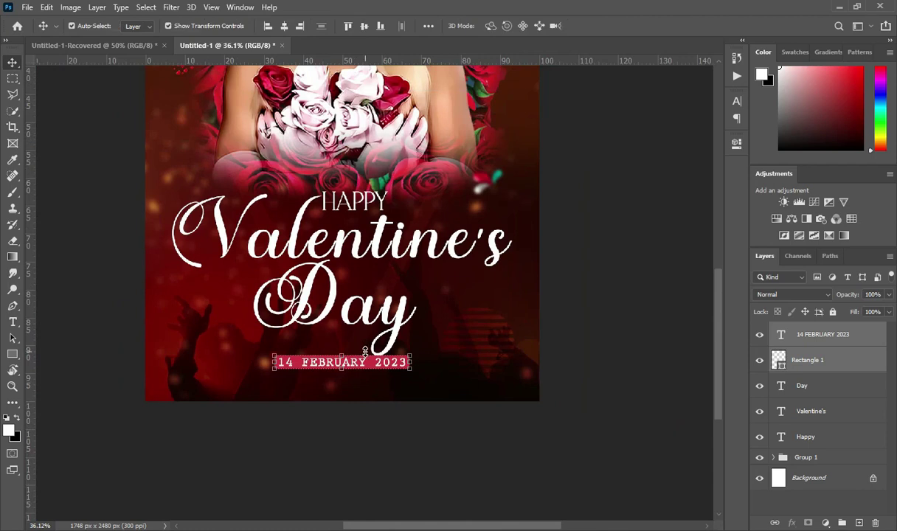
left_click(605, 373)
- Show Group 1 in Untitled-1-Recovered and bring its six social media icon layers, WhatsApp through Facebook, into the flyer below the date
scroll(347, 391, "up", 2)
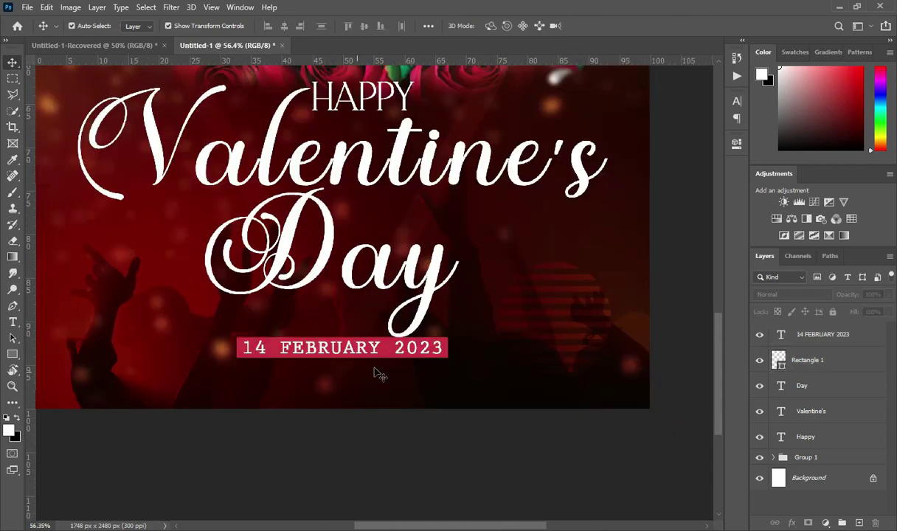
left_click(81, 46)
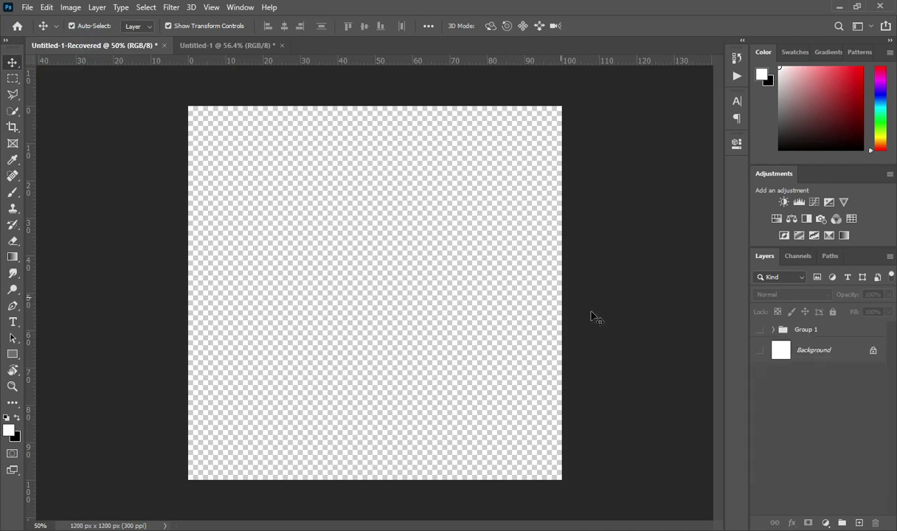
left_click(761, 329)
left_click(772, 333)
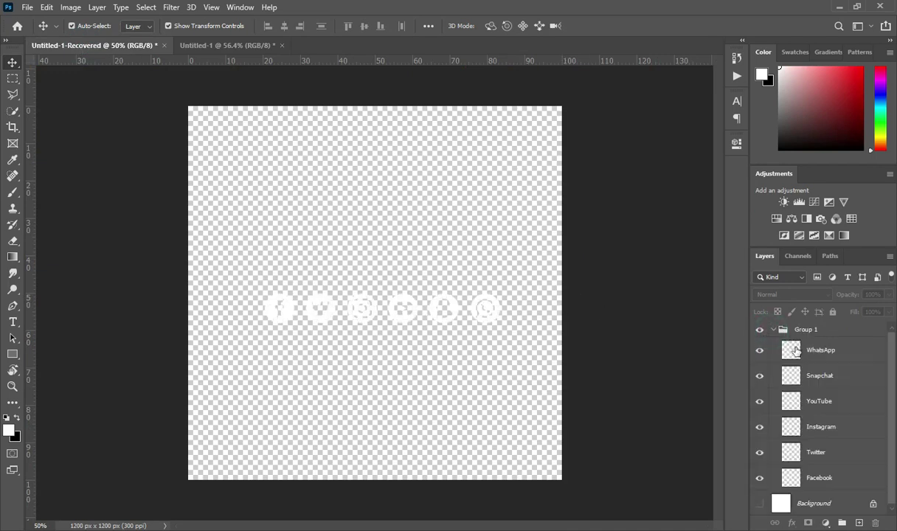
left_click(819, 349)
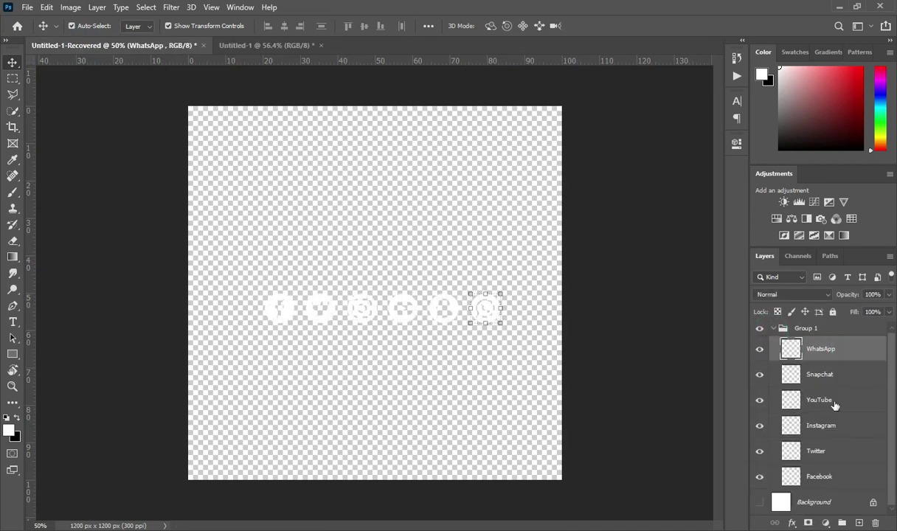
left_click(822, 478, "shift")
left_click_drag(394, 315, 307, 462)
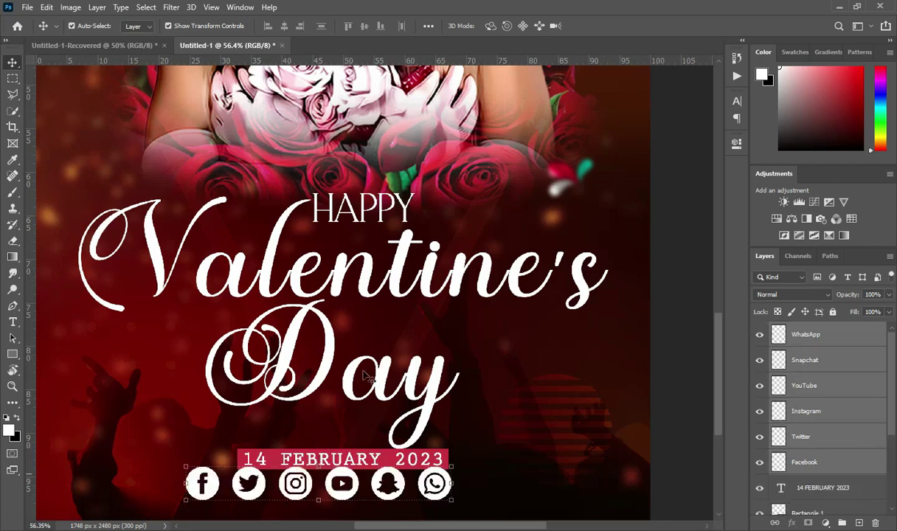
- Scale the six social media icons to 44% and position them beneath the date bar
scroll(356, 418, "down", 4)
scroll(352, 436, "up", 1)
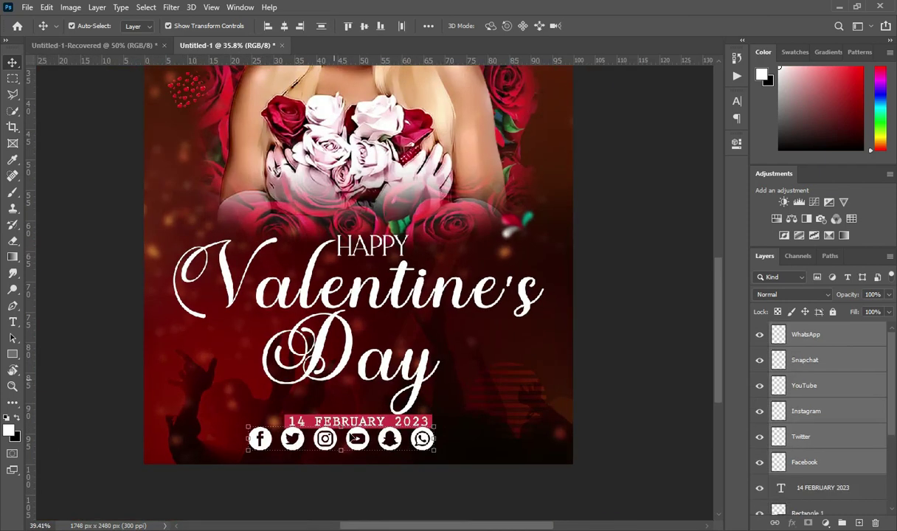
scroll(358, 424, "up", 2)
key("ctrl+t")
left_click_drag(222, 439, 323, 443)
left_click_drag(456, 439, 369, 440)
left_click(373, 440)
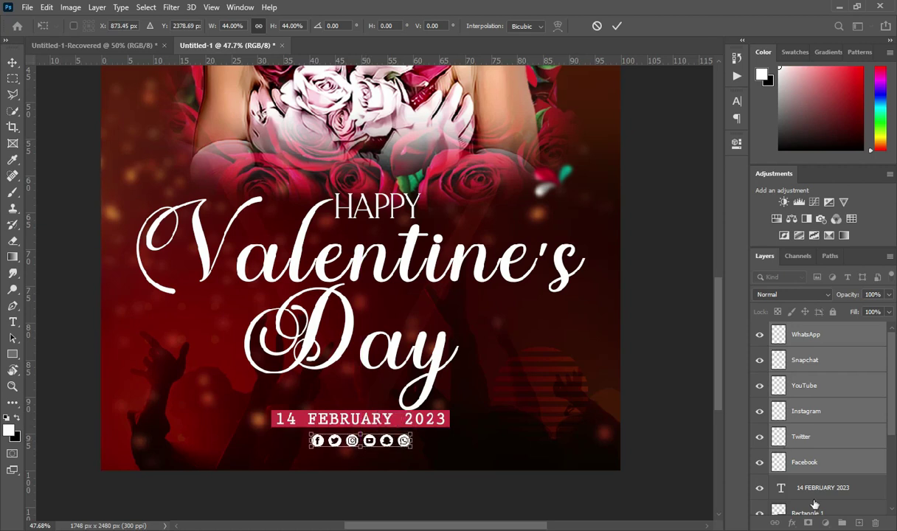
left_click(619, 25)
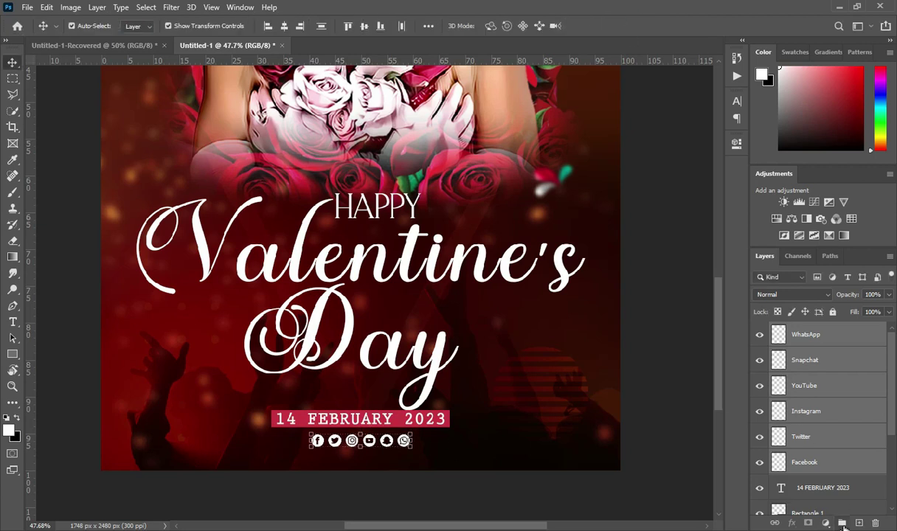
- Group the six icon layers and name the group "Social Media"
left_click(843, 523)
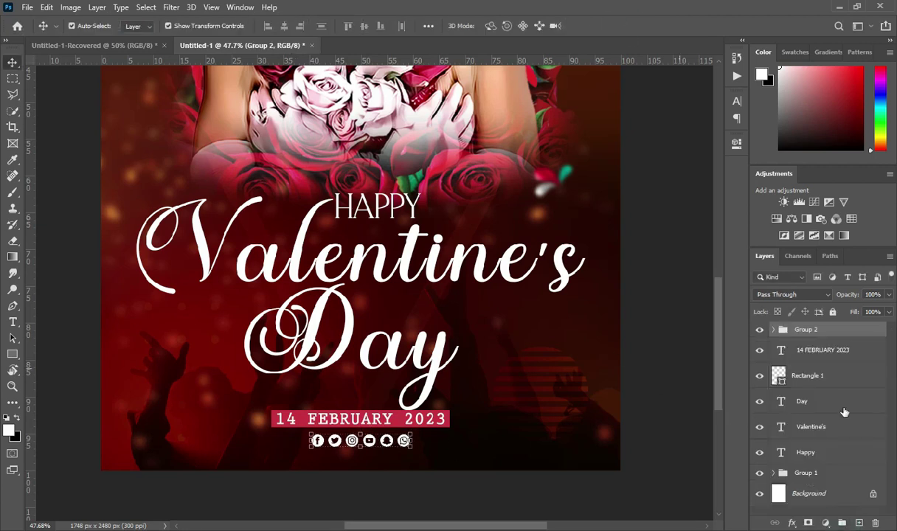
double_click(807, 330)
type("Social Media")
key("Return")
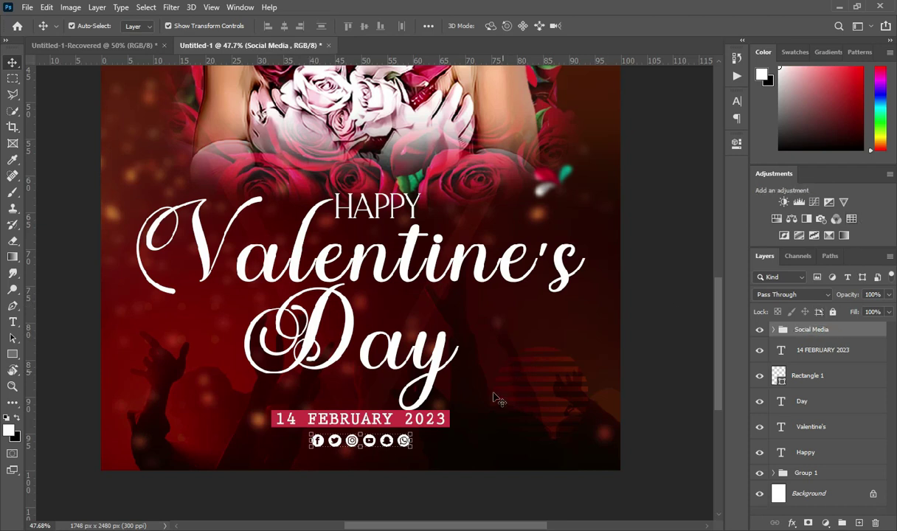
- Scale the Social Media group to about 90.02% and move it slightly up toward the date bar
left_click_drag(363, 448, 361, 447)
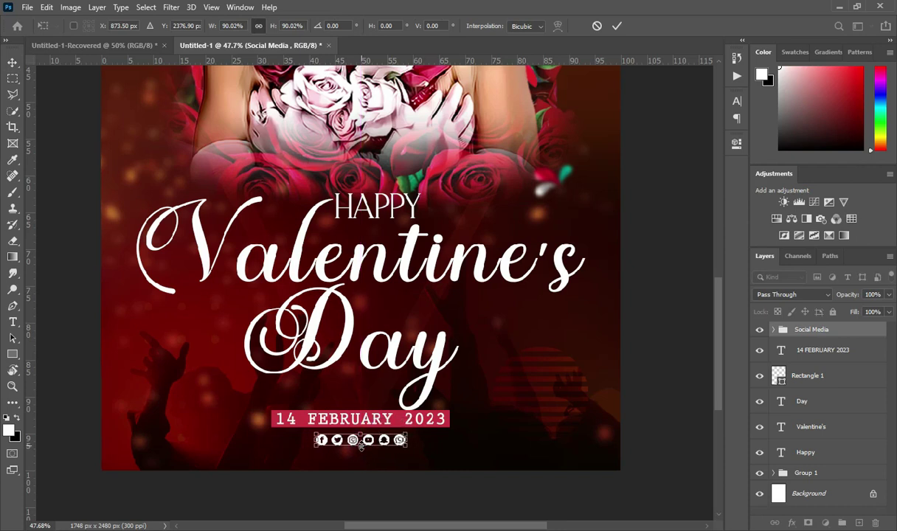
key("Return")
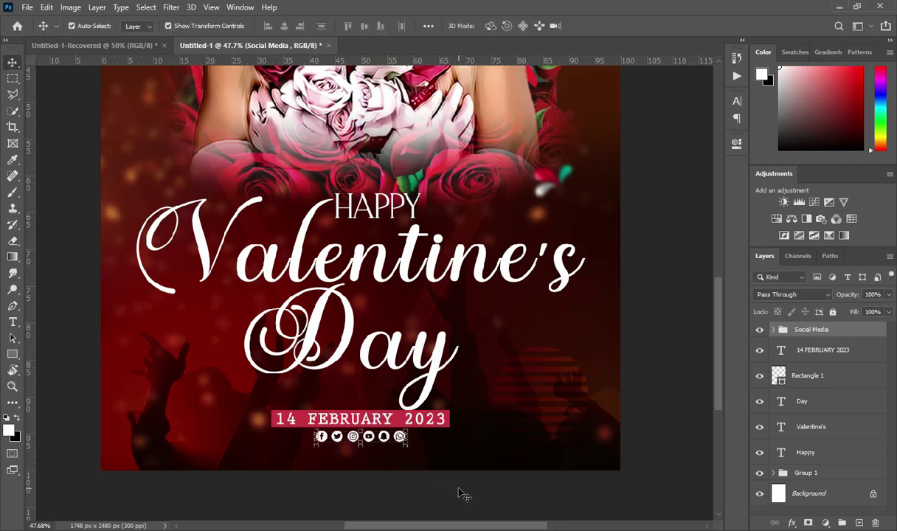
left_click(458, 488)
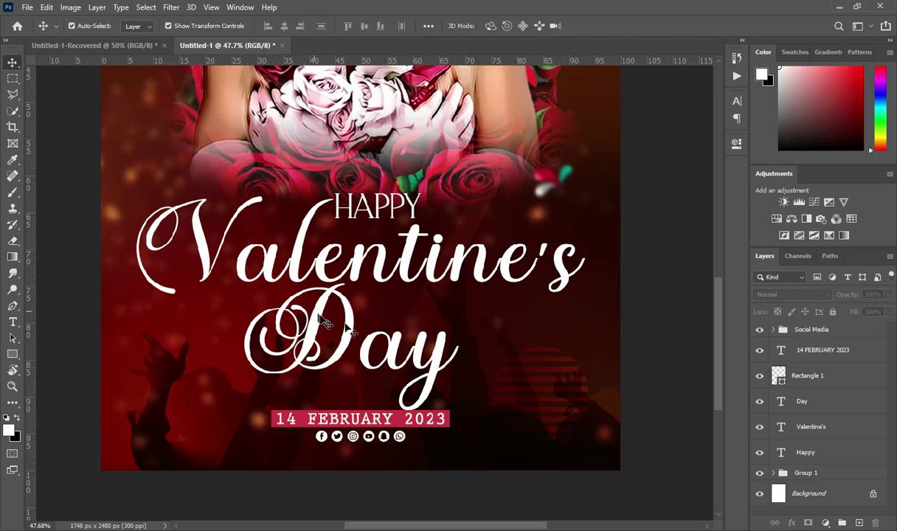
- Centre the Social Media group horizontally on the flyer canvas and clear the selection
scroll(325, 316, "down", 2)
left_click(812, 335)
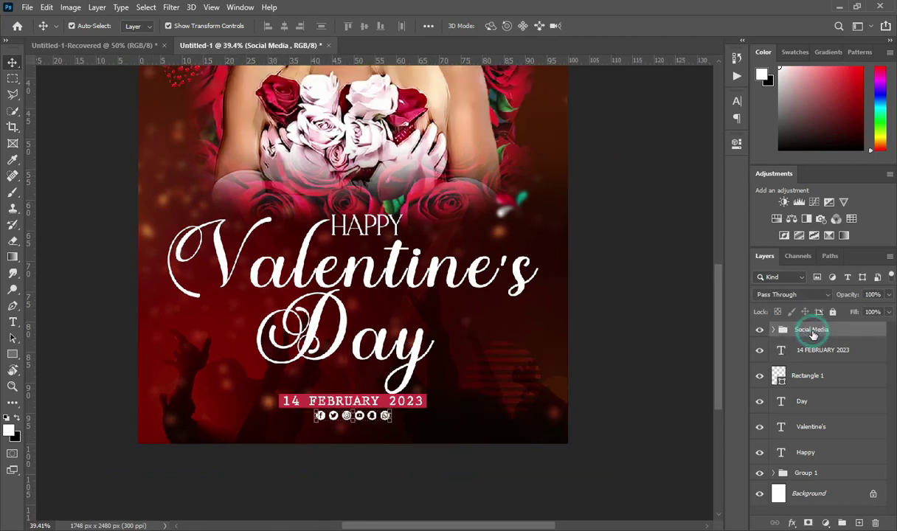
key("ctrl+a")
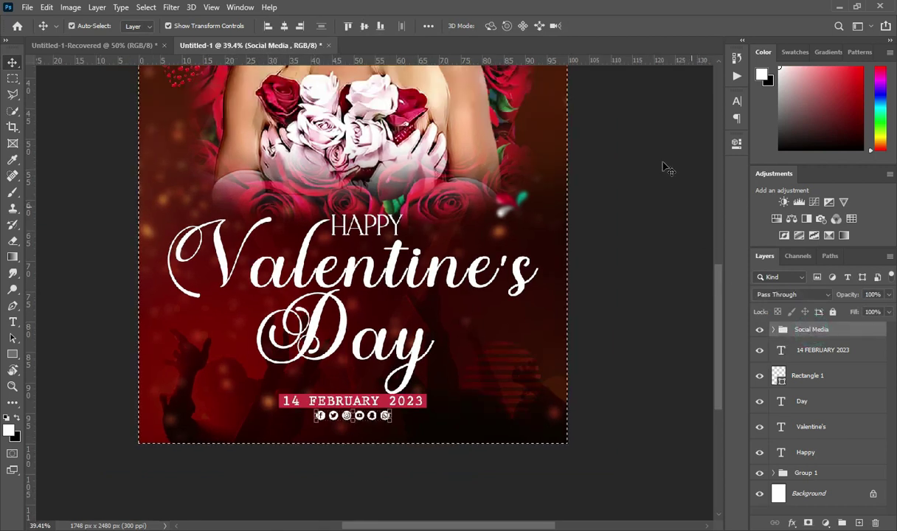
left_click(284, 25)
key("ctrl+d")
left_click(612, 182, "ctrl")
left_click_drag(718, 331, 717, 325)
scroll(718, 325, "up", 3)
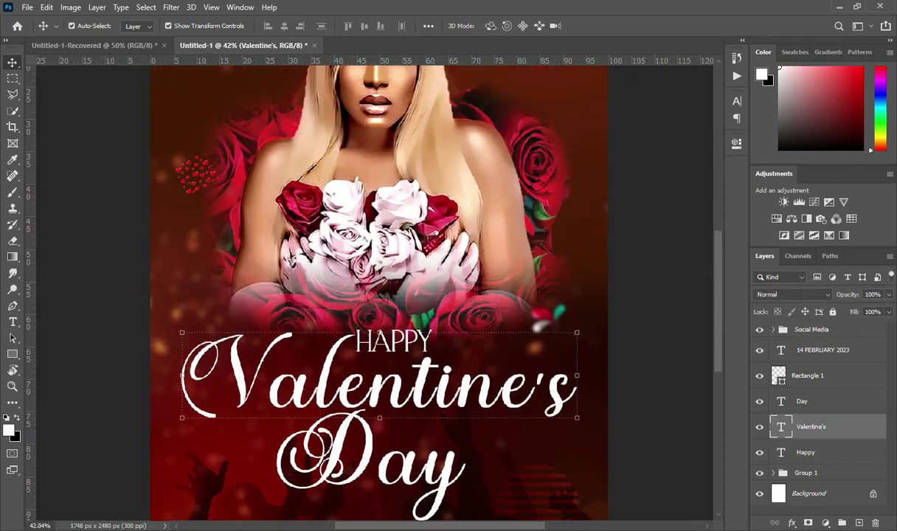
- Check the drop shadow settings in the Notepad notes and add a Drop Shadow effect to the Happy text layer
key("alt+Tab")
left_click_drag(79, 249, 149, 319)
left_click(160, 304)
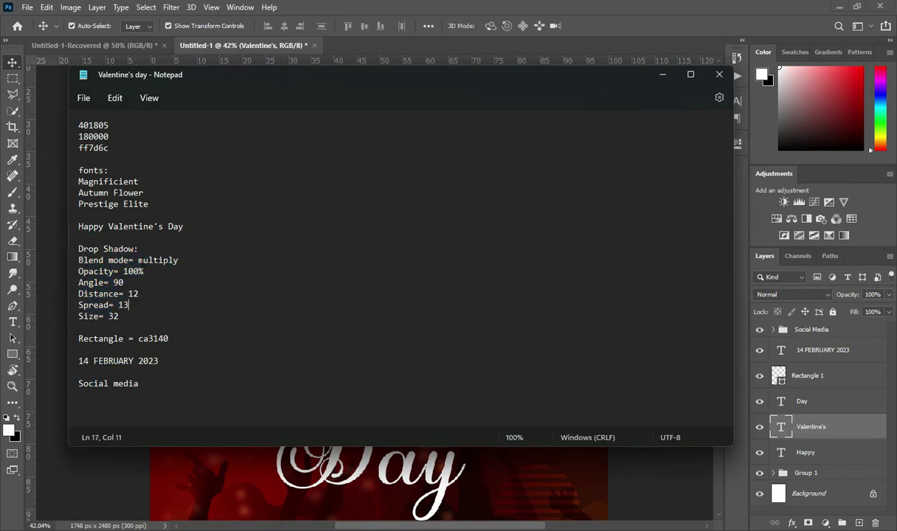
left_click(666, 75)
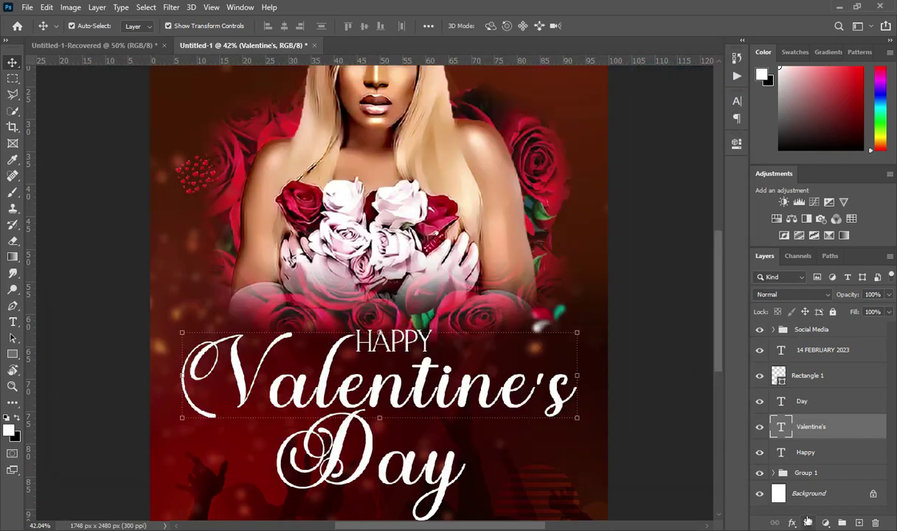
left_click(806, 458)
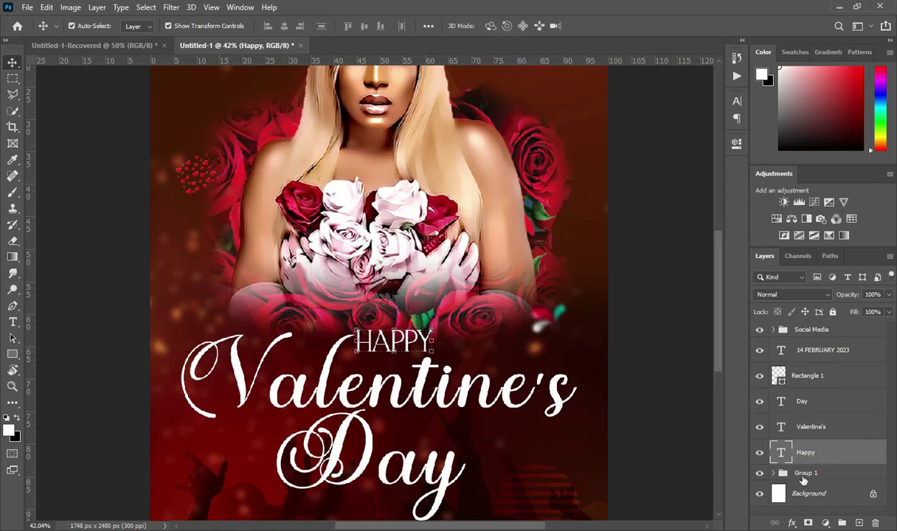
left_click(793, 523)
left_click(812, 517)
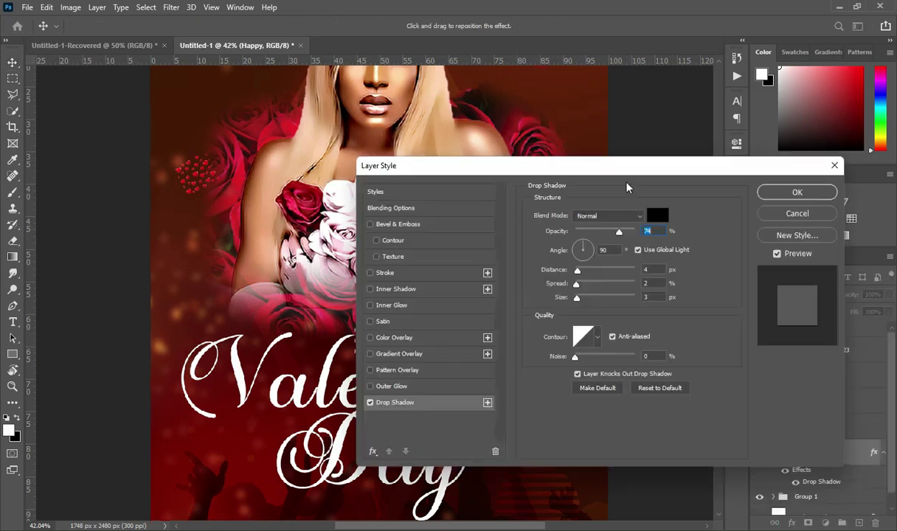
left_click_drag(621, 168, 705, 143)
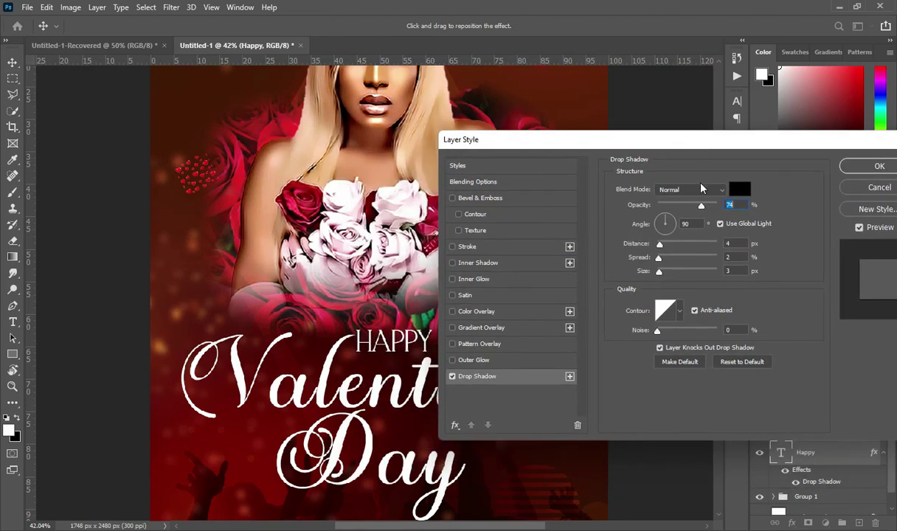
- Set the Happy drop shadow to Multiply, 100% opacity, 13 px distance, 12% spread and 32 px size
left_click(703, 189)
left_click(687, 225)
left_click_drag(702, 204, 718, 204)
left_click(690, 224)
left_click(738, 243)
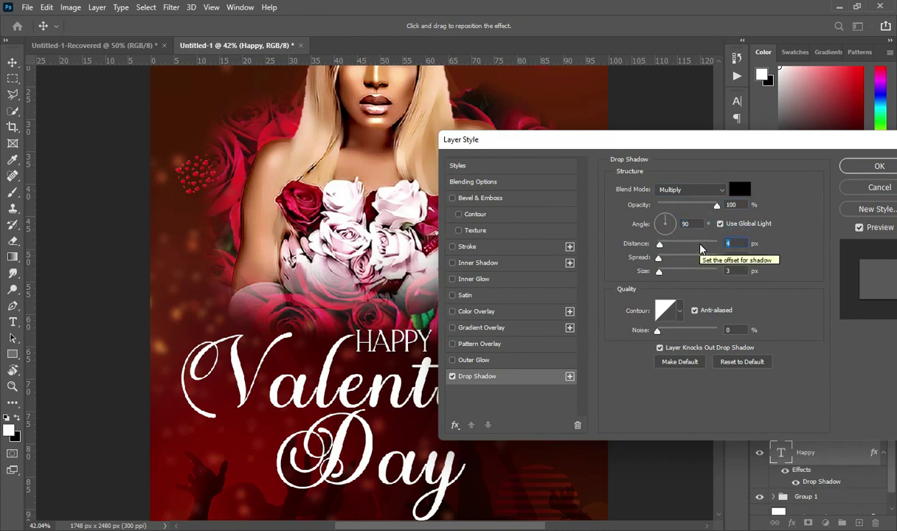
type("13")
left_click(735, 256)
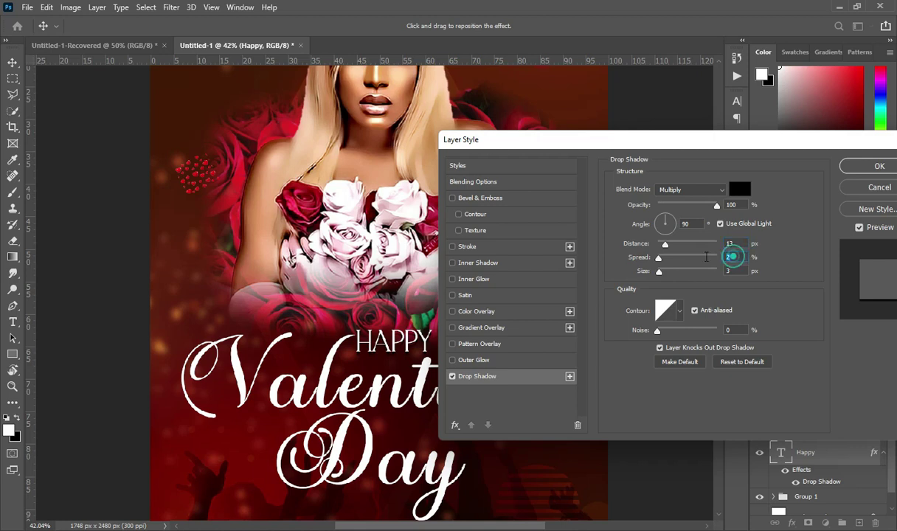
type("12")
double_click(735, 271)
type("32")
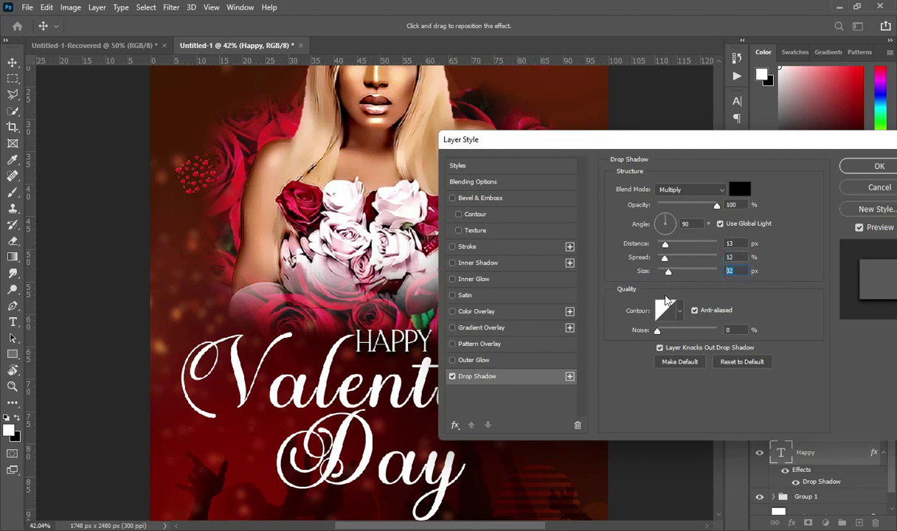
- Recheck the Notepad values, correct the shadow to 12 px distance and 13% spread, and apply the layer style
key("alt+Tab")
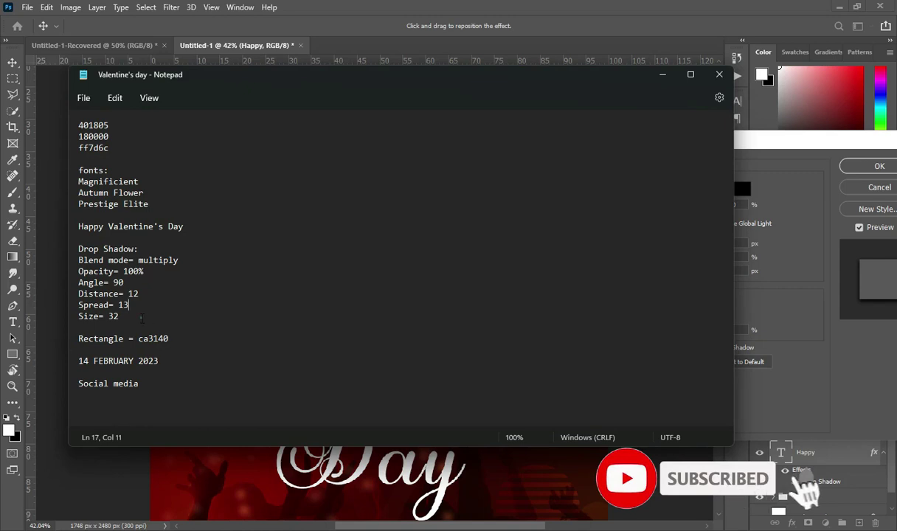
left_click_drag(77, 293, 140, 316)
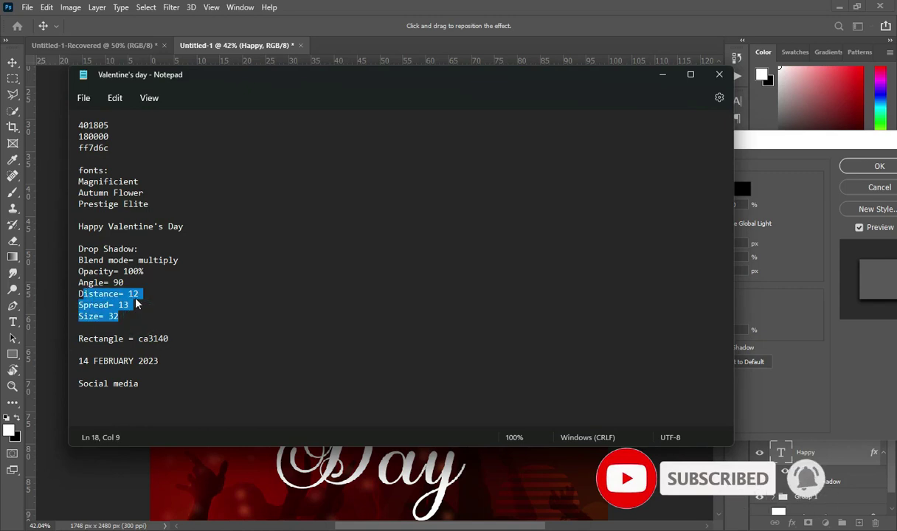
left_click(662, 75)
left_click(733, 243)
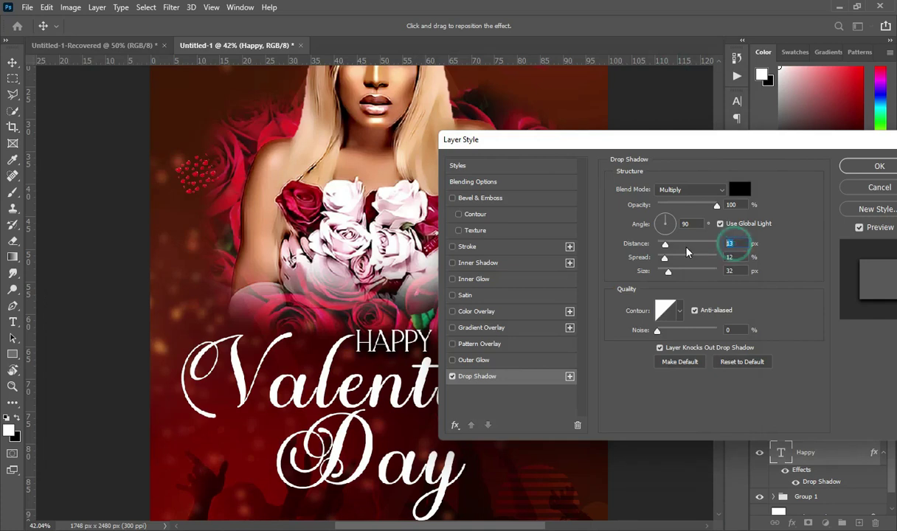
type("12")
left_click(738, 256)
type("13")
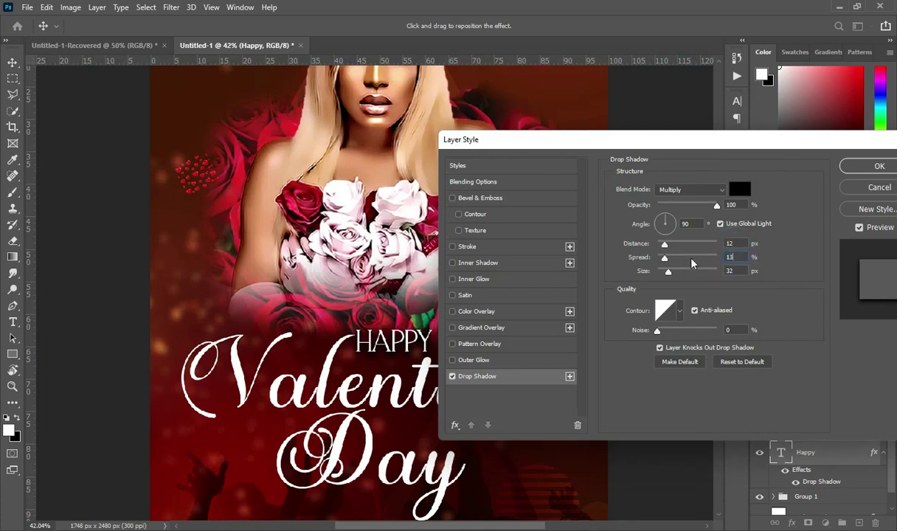
left_click_drag(736, 143, 603, 148)
left_click(741, 169)
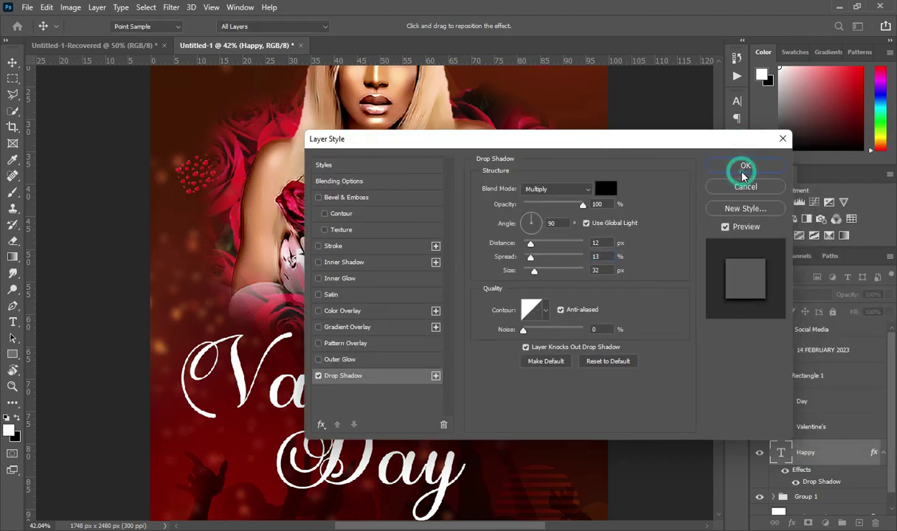
- Copy the Happy layer's drop shadow style onto the Valentine's and Day text layers
left_click(883, 453)
right_click(823, 457)
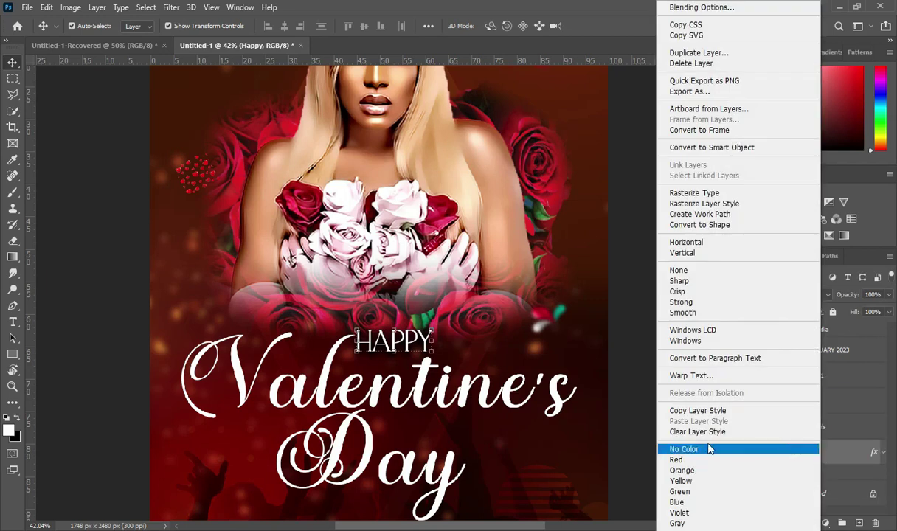
left_click(693, 417)
right_click(823, 428)
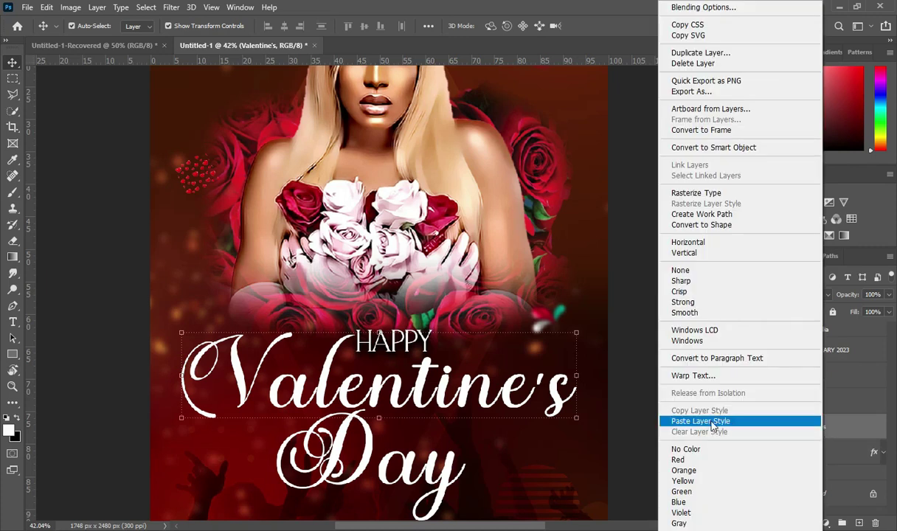
left_click(701, 421)
left_click(825, 404)
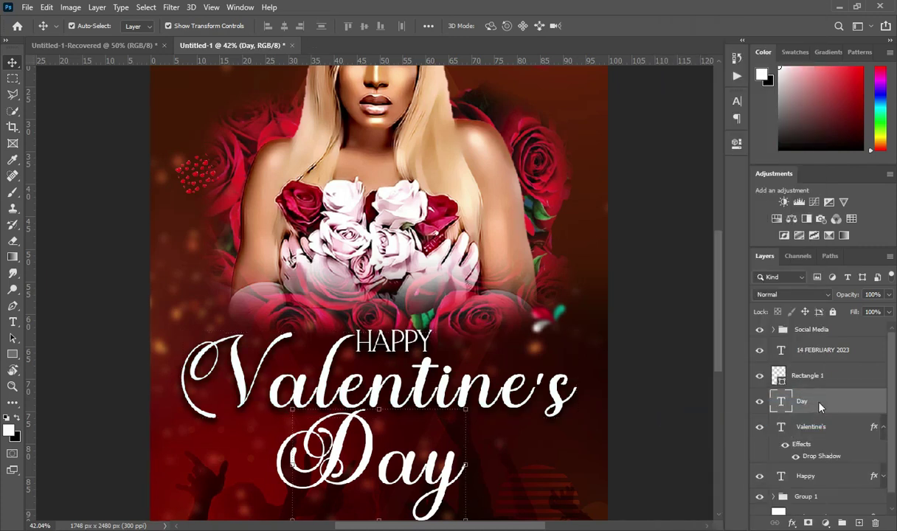
right_click(821, 407)
left_click(701, 422)
left_click(883, 404, "alt")
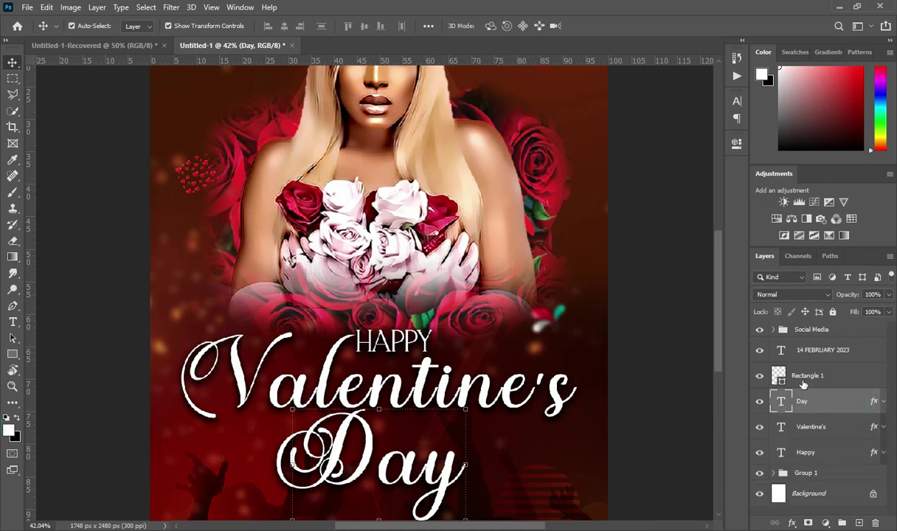
- Group the layers from Happy through 14 FEBRUARY 2023, including Rectangle 1, and name the group "Text"
scroll(801, 381, "down", 1)
scroll(815, 442, "up", 1)
left_click(815, 453)
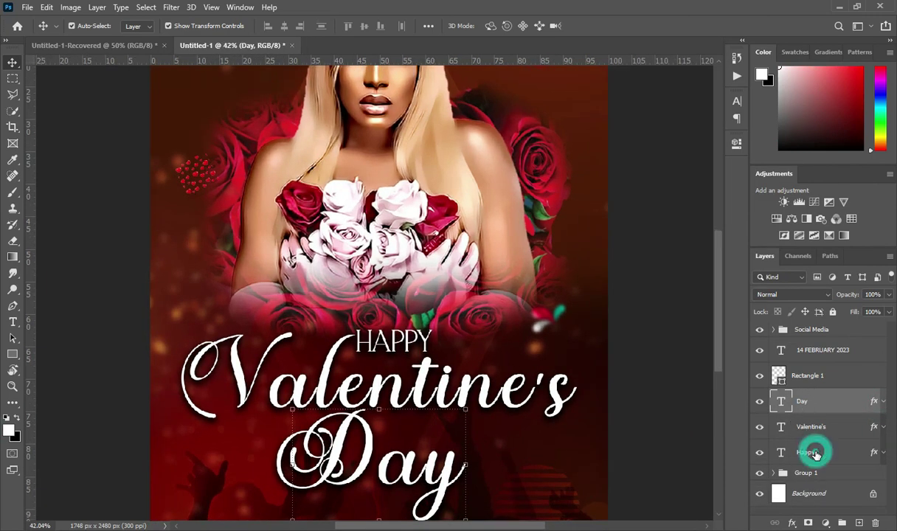
left_click(817, 351, "shift")
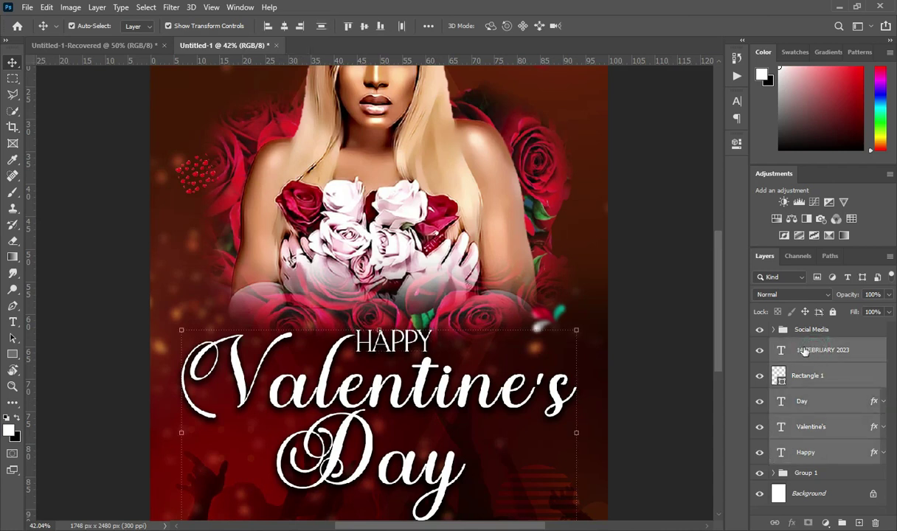
left_click(842, 522)
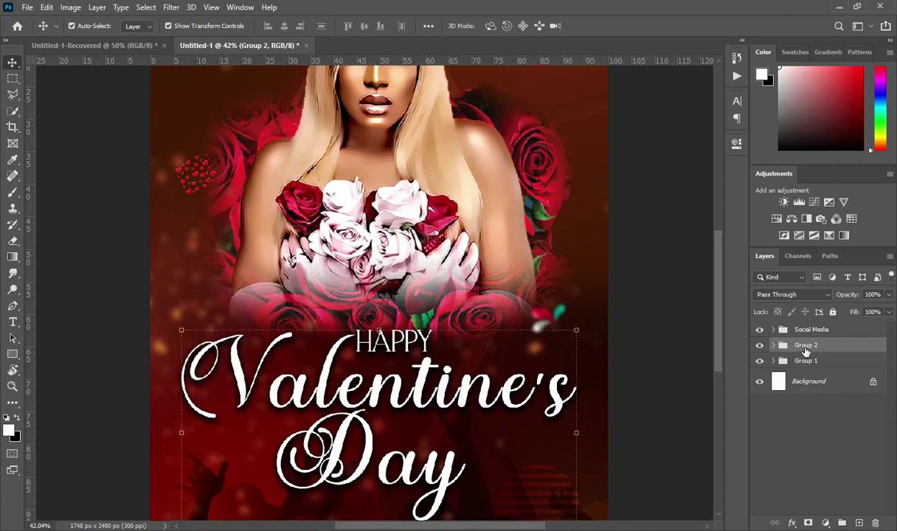
double_click(806, 351)
type("Text")
key("Return")
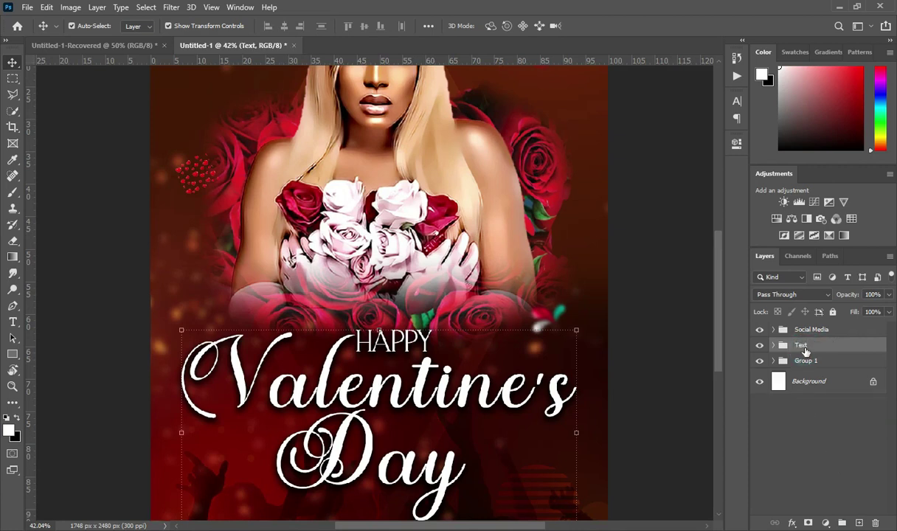
- Look up the dark red code in the Notepad notes and add a 180000 Solid Color fill layer directly above Color Fill 1
key("ctrl+0")
left_click(516, 136)
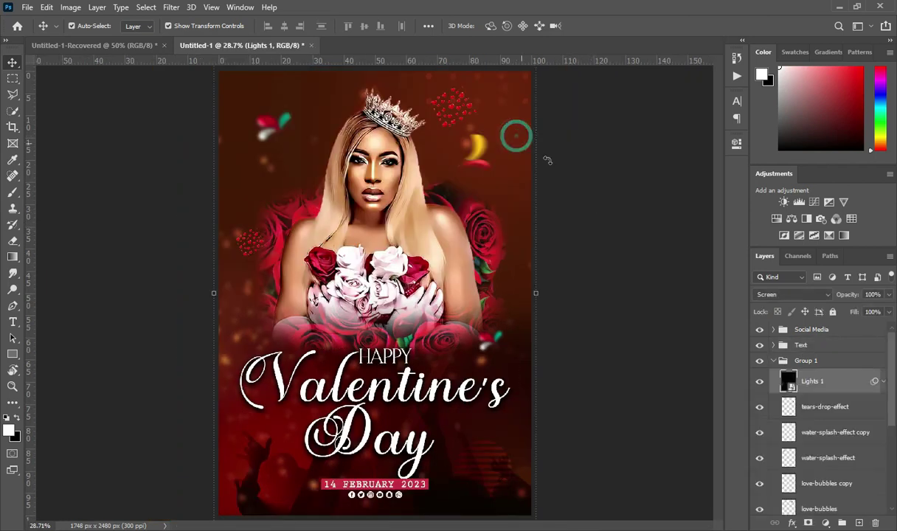
left_click_drag(892, 393, 895, 472)
left_click(867, 477)
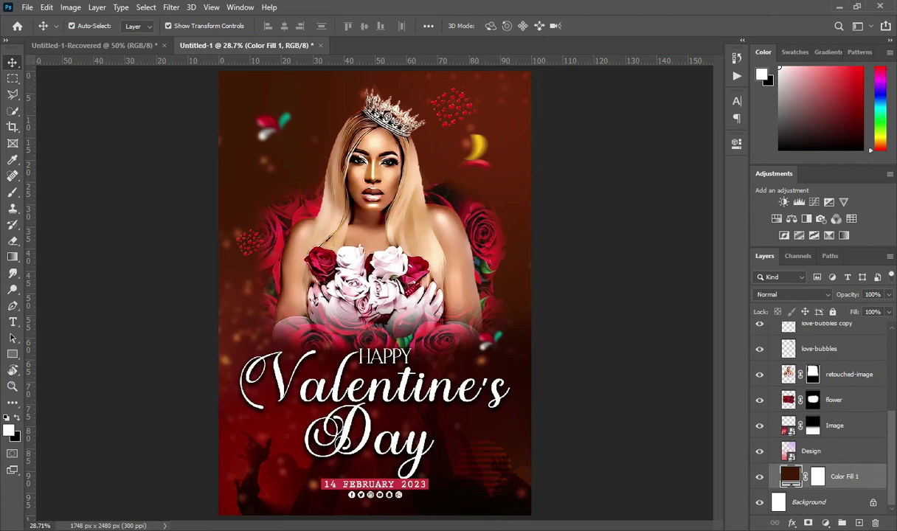
key("alt+Tab")
left_click(300, 345)
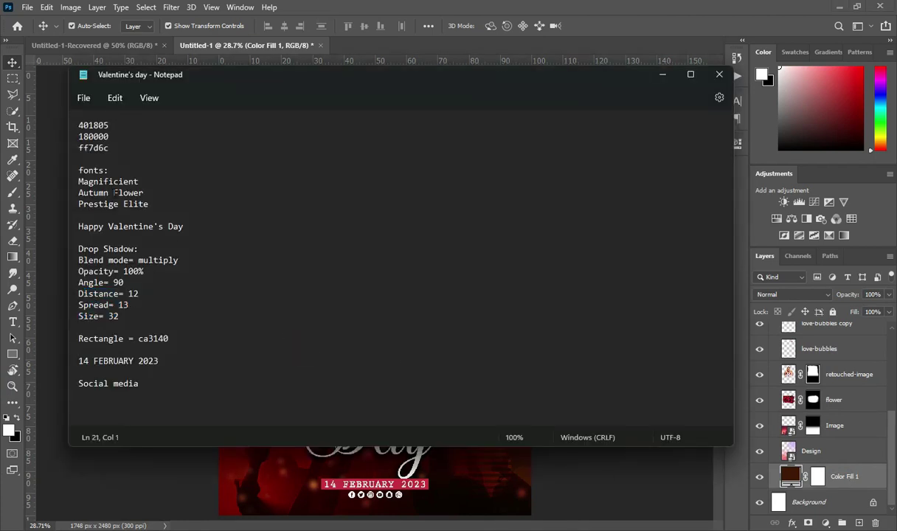
left_click_drag(79, 136, 112, 137)
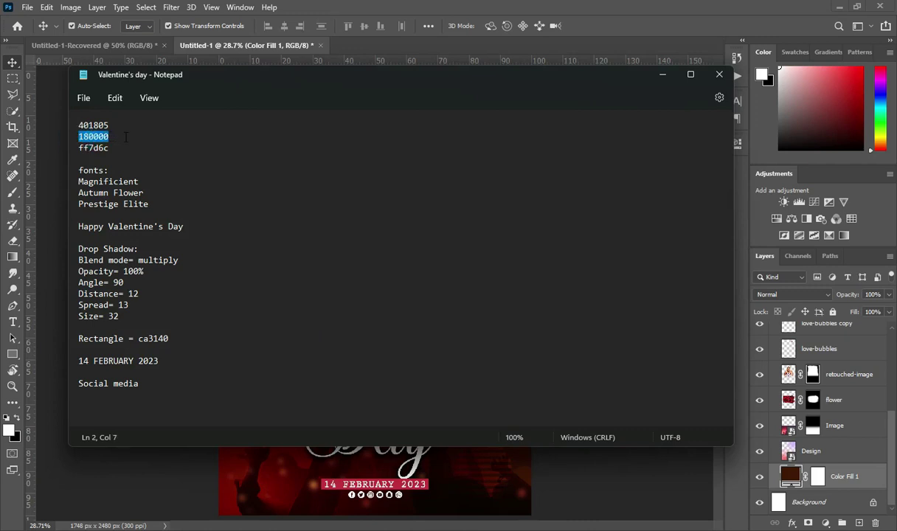
left_click(655, 81)
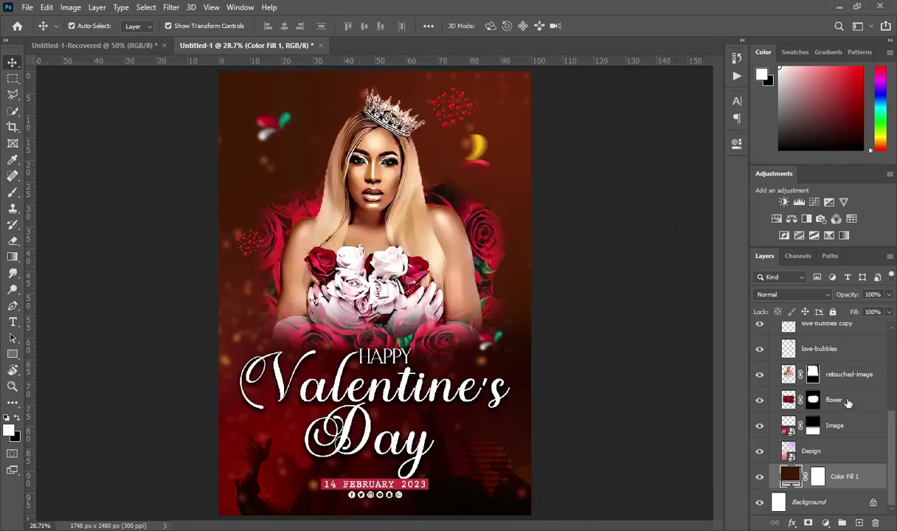
left_click(825, 522)
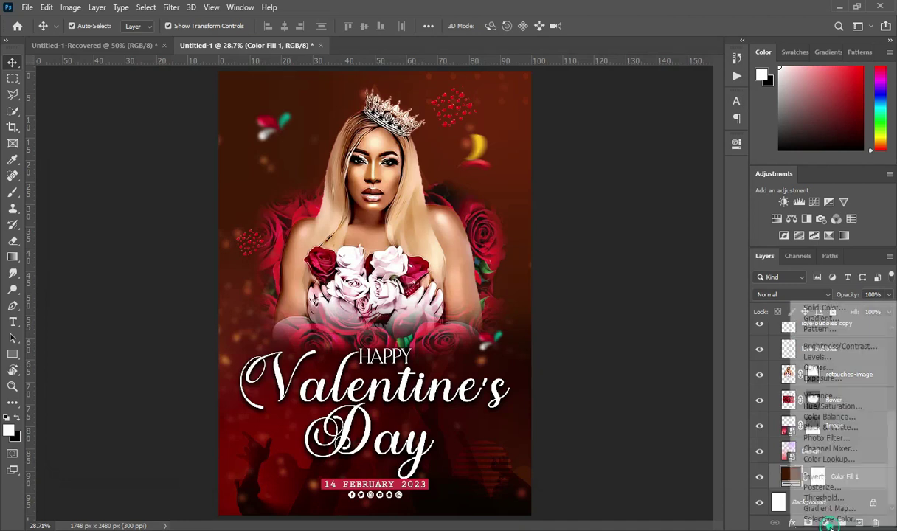
left_click(843, 311)
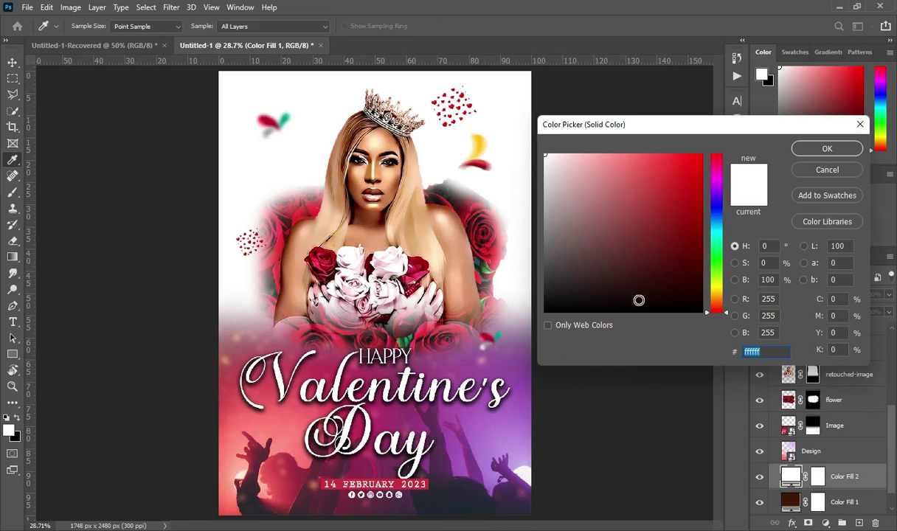
type("180000")
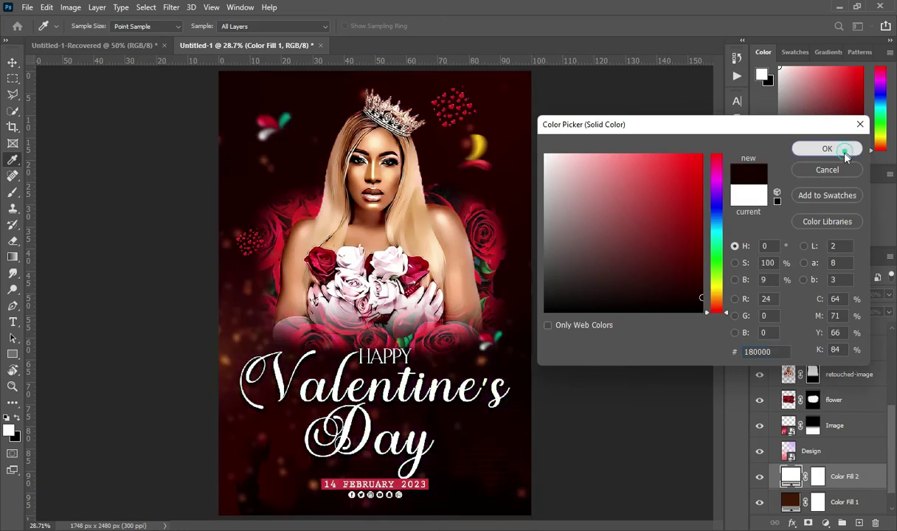
left_click(803, 144)
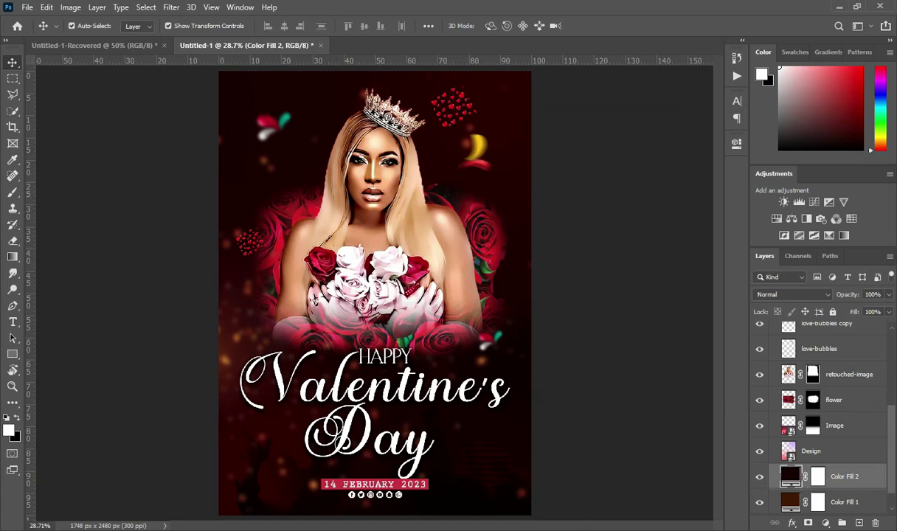
- Look up the coral code ff7d6c in the Notepad notes and hide the Color Fill 2 and Color Fill 1 layers
key("alt+Tab")
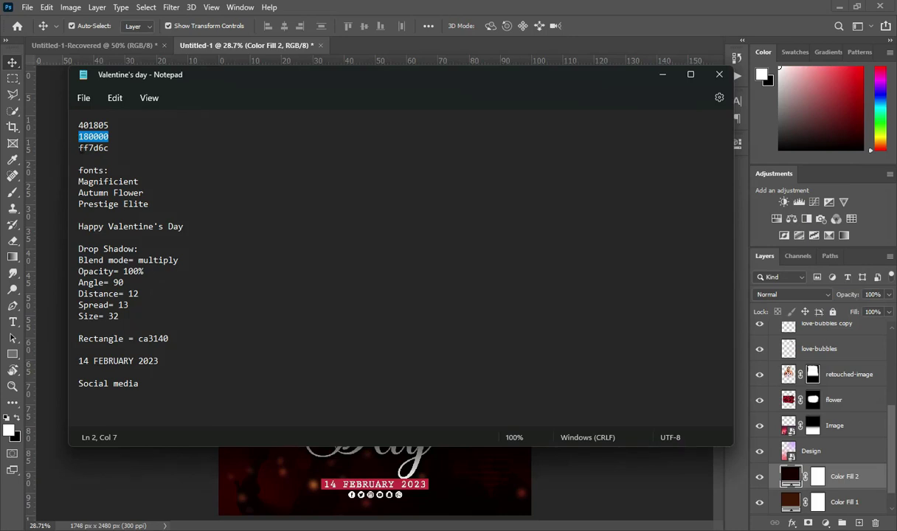
double_click(80, 147)
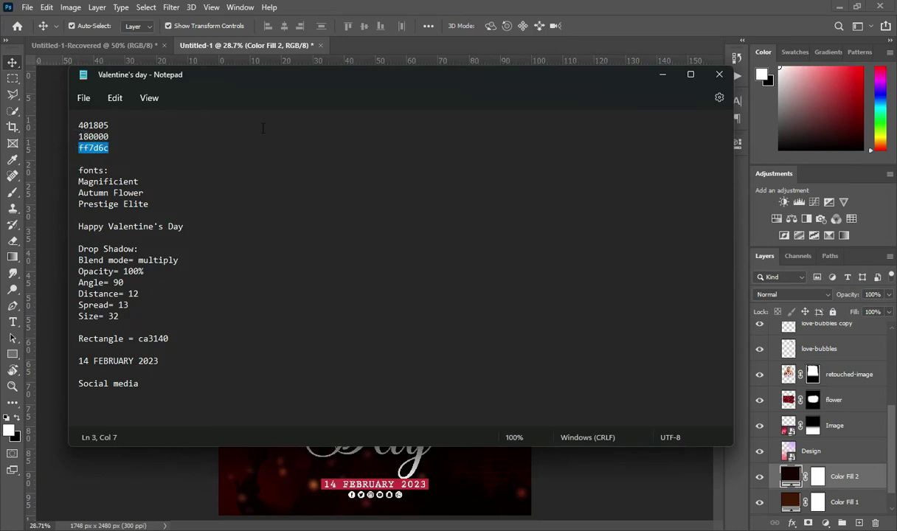
left_click(651, 79)
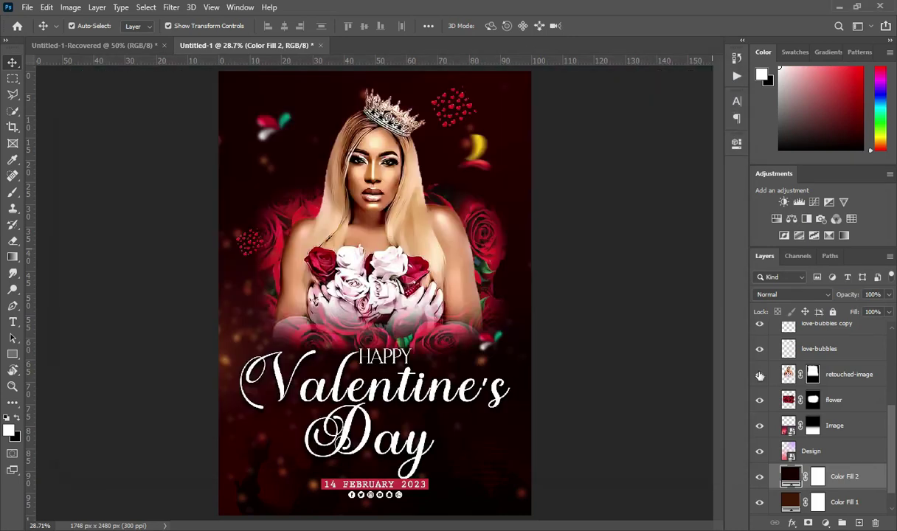
left_click(760, 480)
left_click(760, 504)
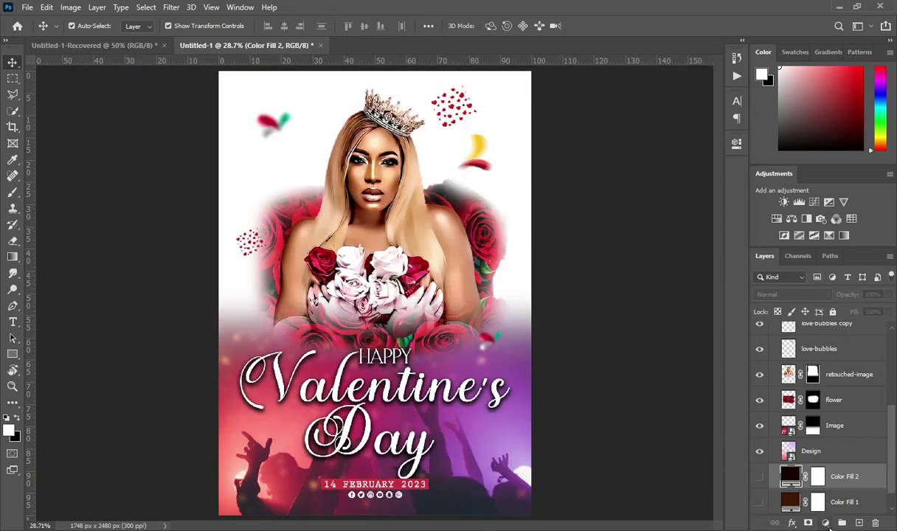
- Add a Solid Color fill layer with color ff7d6c directly above Color Fill 2, and deselect all layers
left_click(826, 523)
key("Escape")
type("ff7d6c")
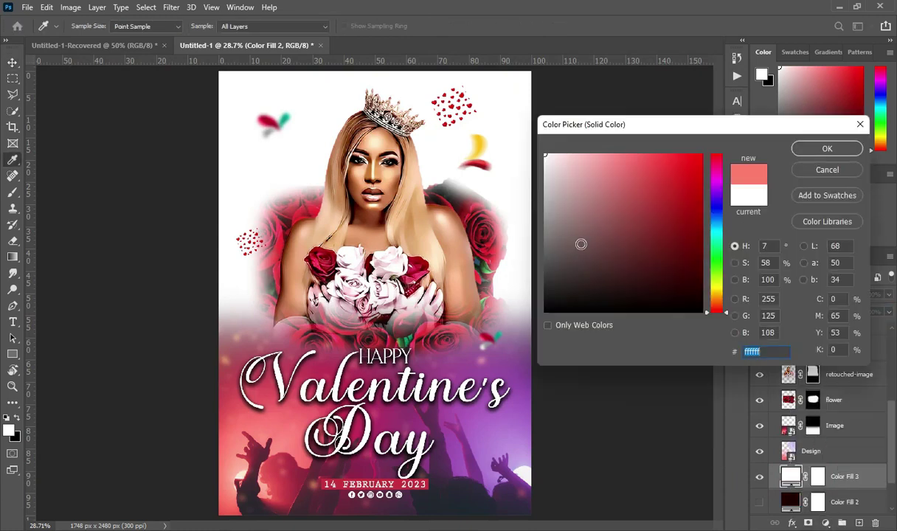
left_click(818, 149)
key("v")
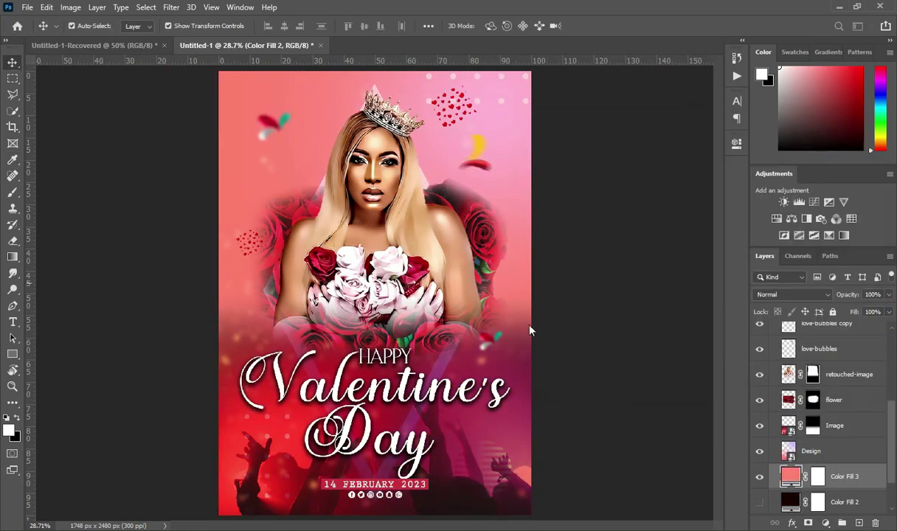
key("ctrl+0")
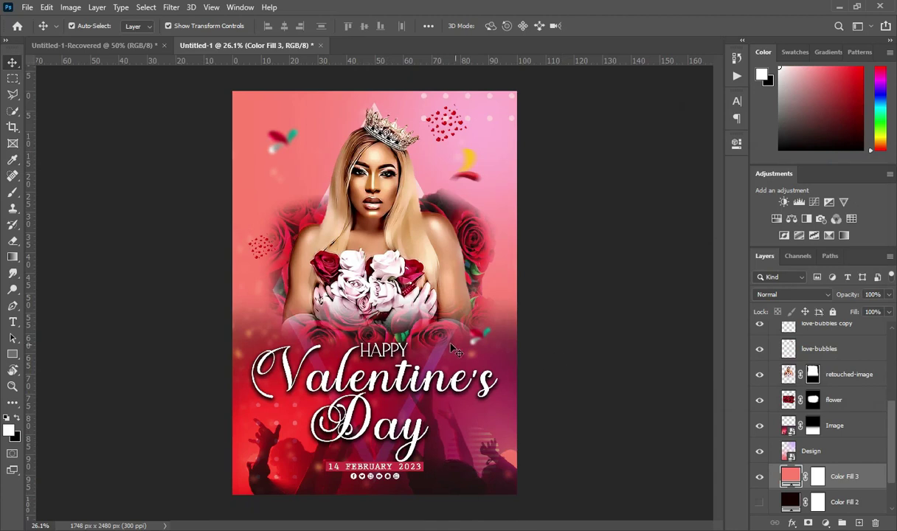
left_click(597, 296)
- Compare the background colors by toggling the three color fill layers, leaving only Color Fill 2 visible among them
scroll(762, 347, "down", 2)
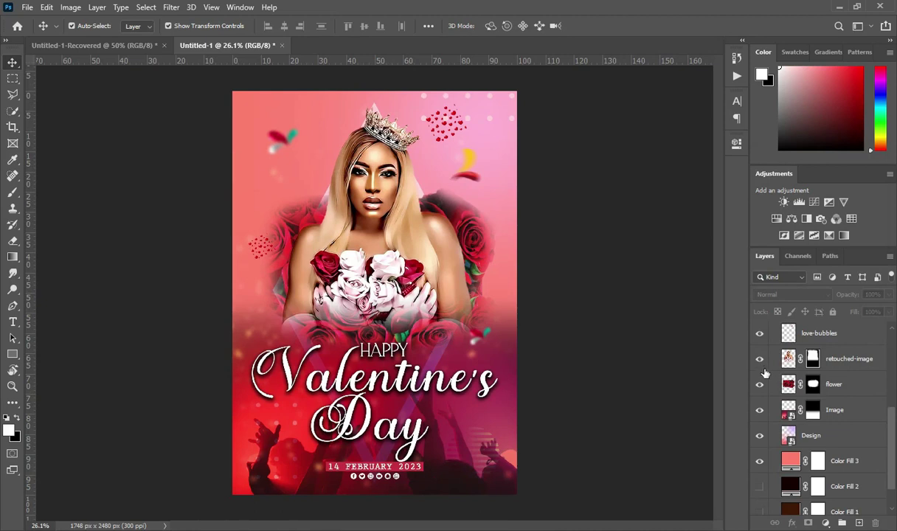
left_click(760, 426)
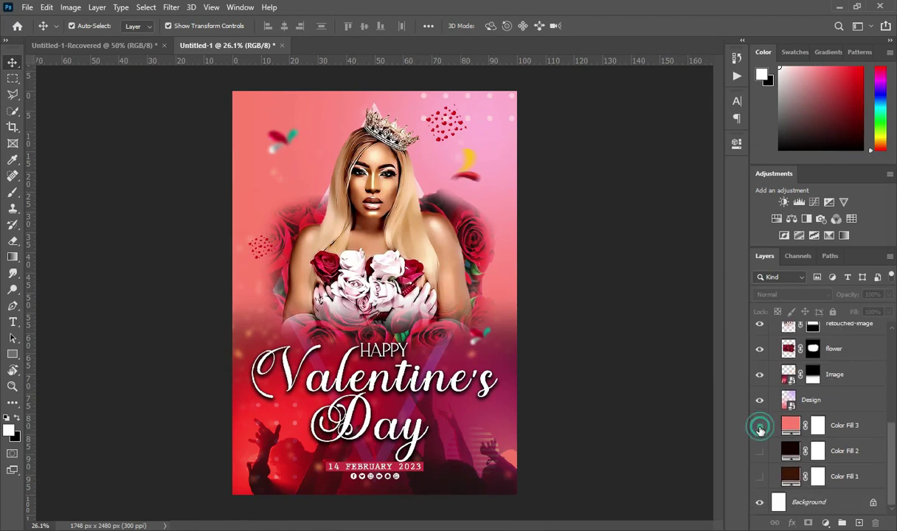
left_click(759, 451)
left_click(760, 476)
left_click(759, 451)
left_click(760, 476)
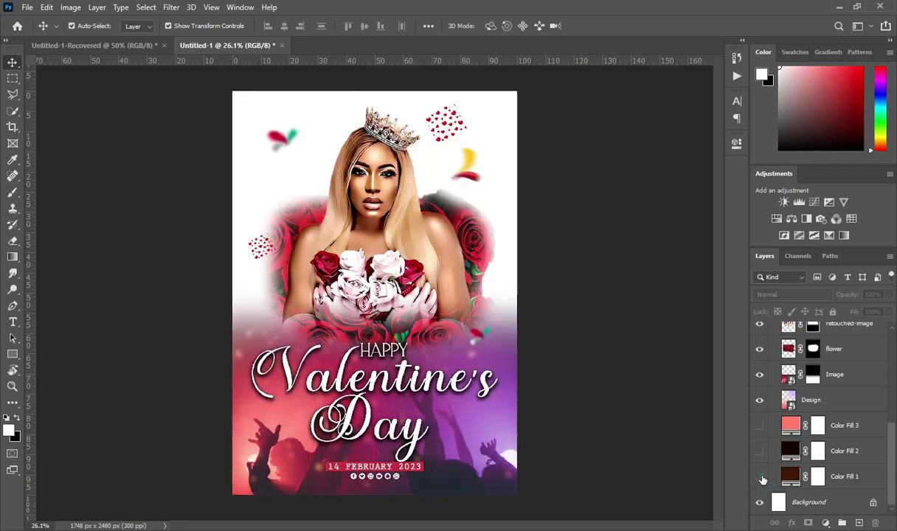
left_click(760, 451)
left_click(760, 426)
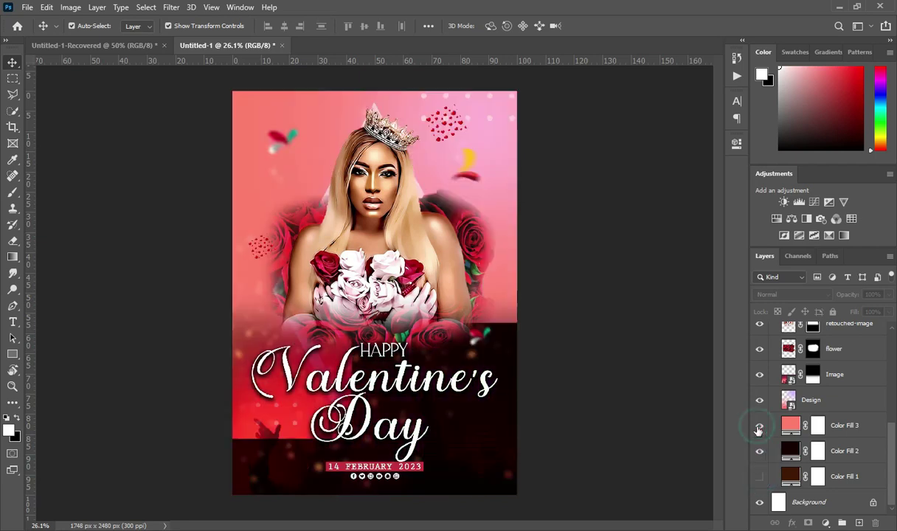
left_click(760, 426)
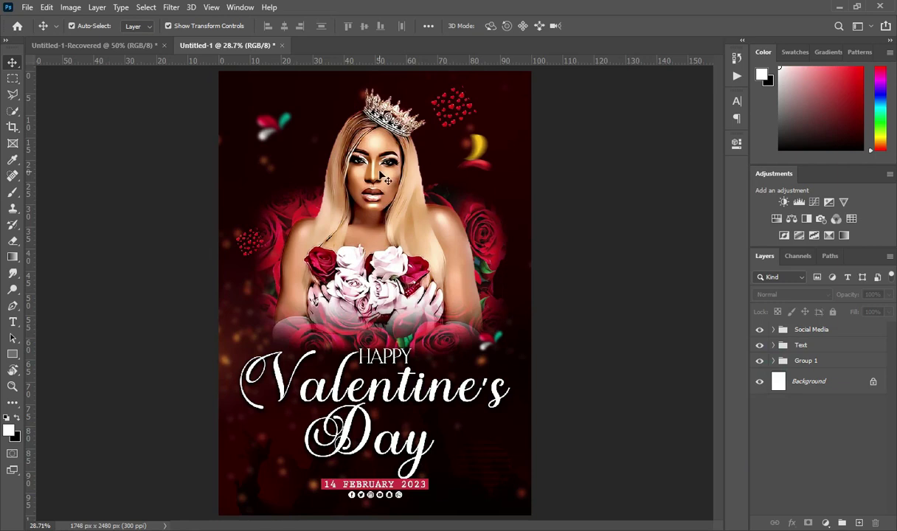
scroll(373, 183, "down", 1)
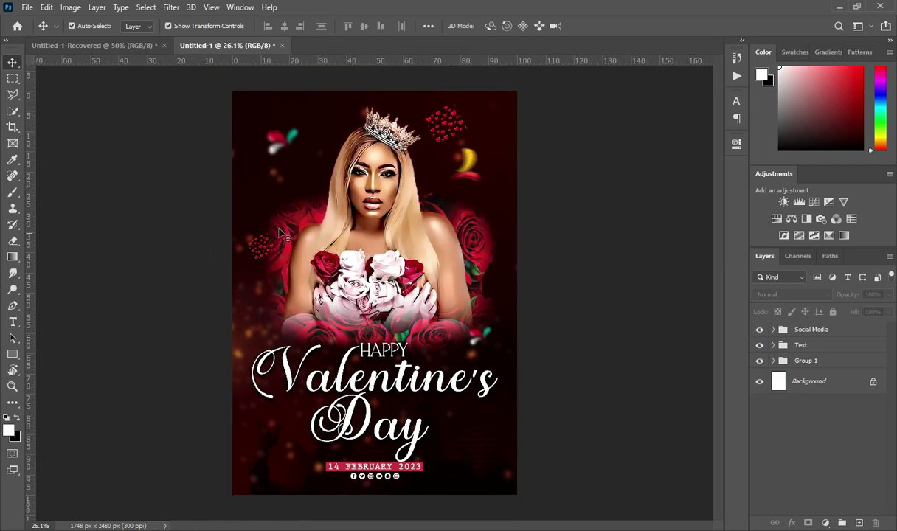